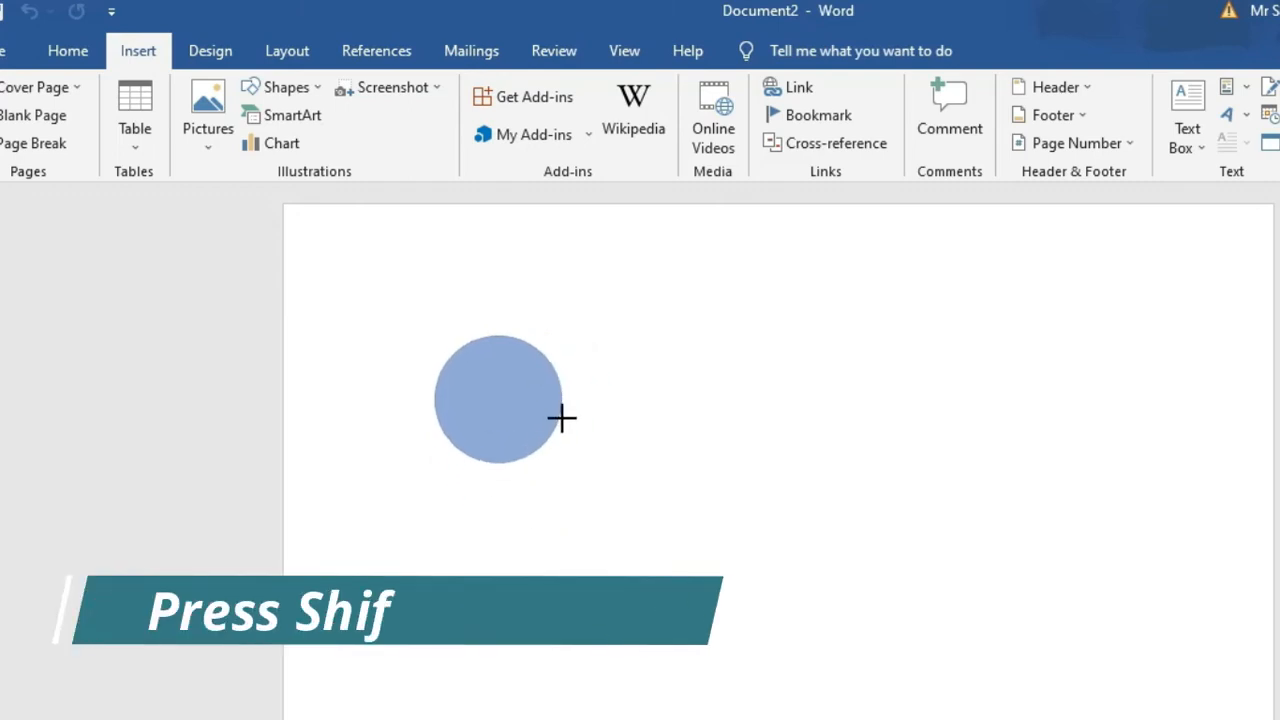
Step: Draw a tall text box beside the blue circle and enter a capital F in it
{"action": "left_click", "coordinate": [432, 418]}
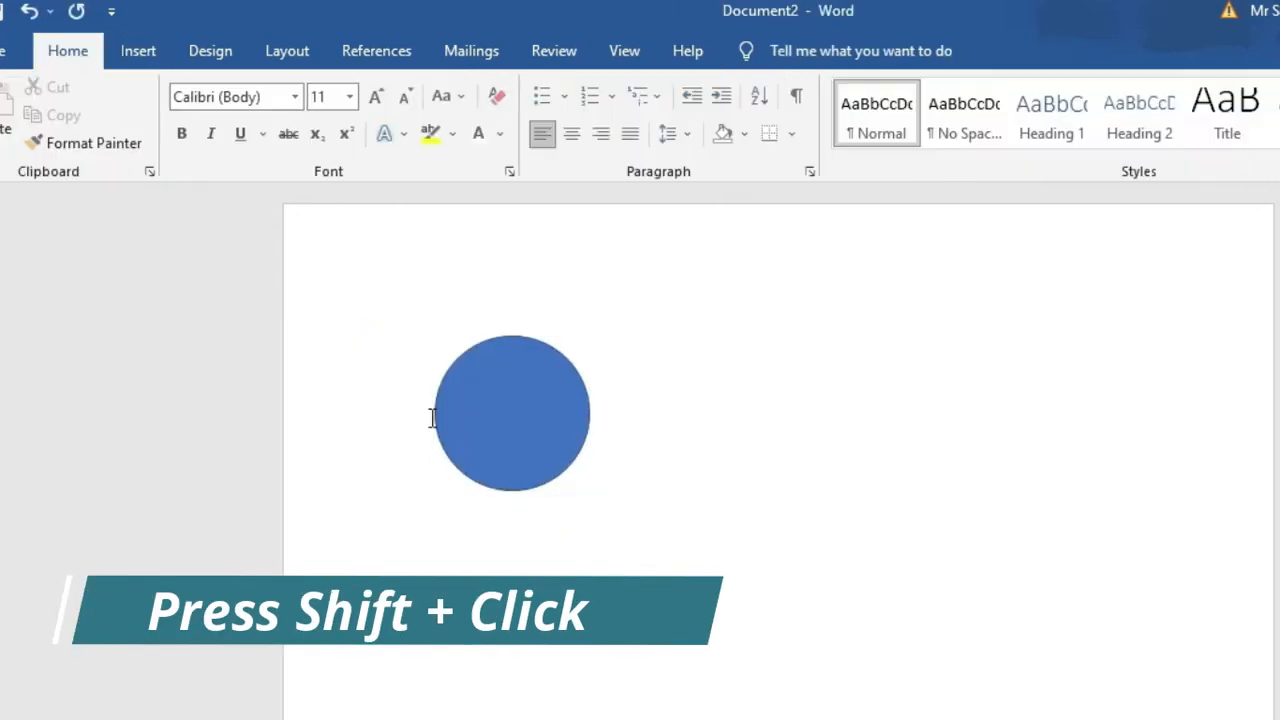
{"action": "left_click", "coordinate": [138, 52]}
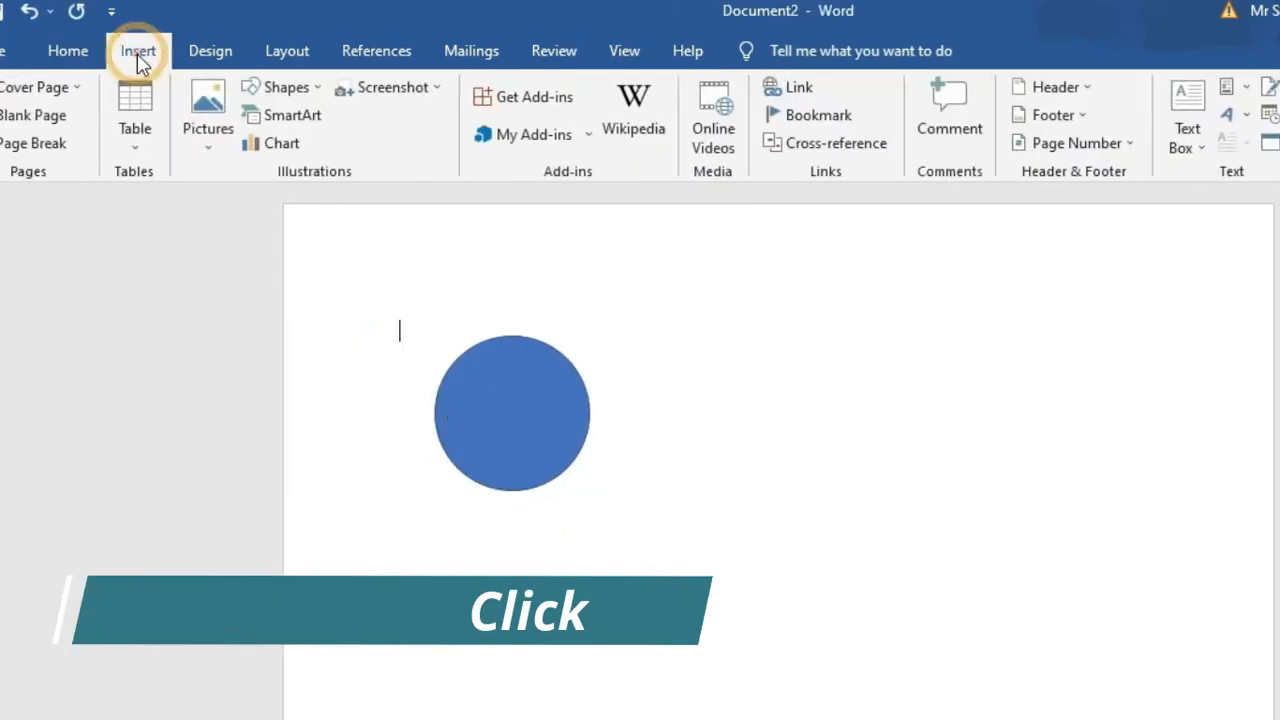
{"action": "left_click", "coordinate": [276, 88]}
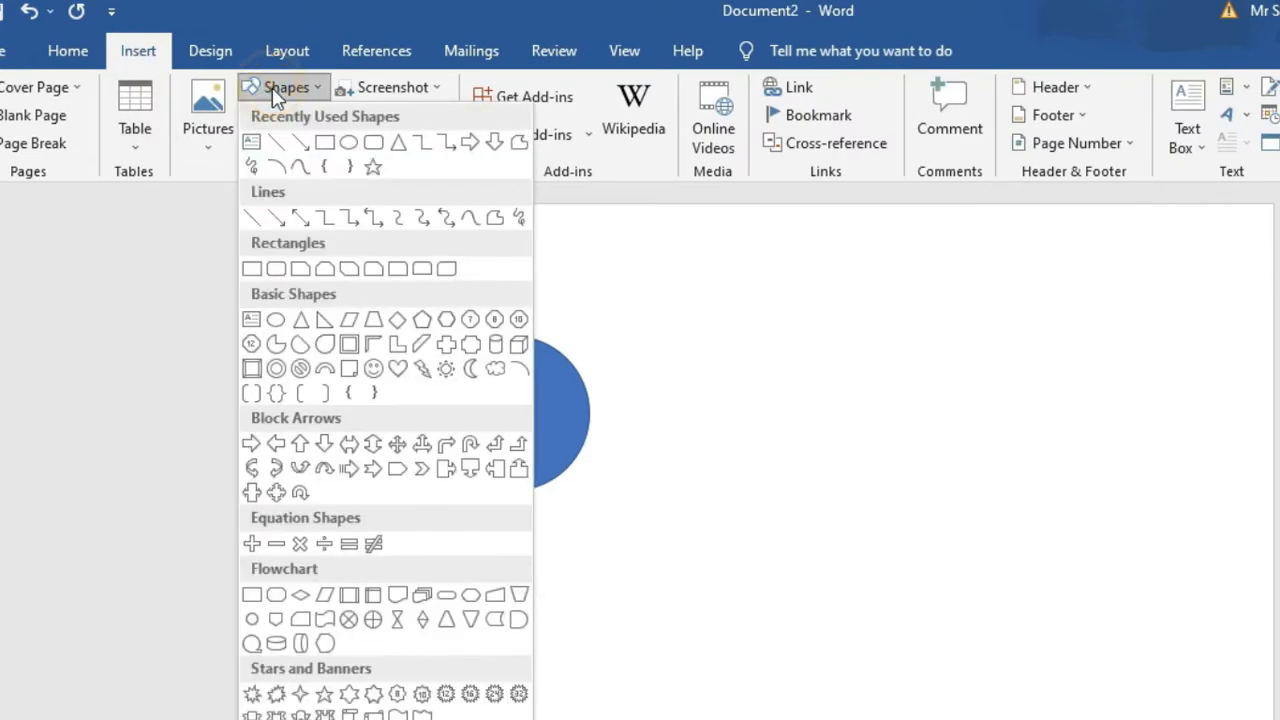
{"action": "left_click", "coordinate": [251, 143]}
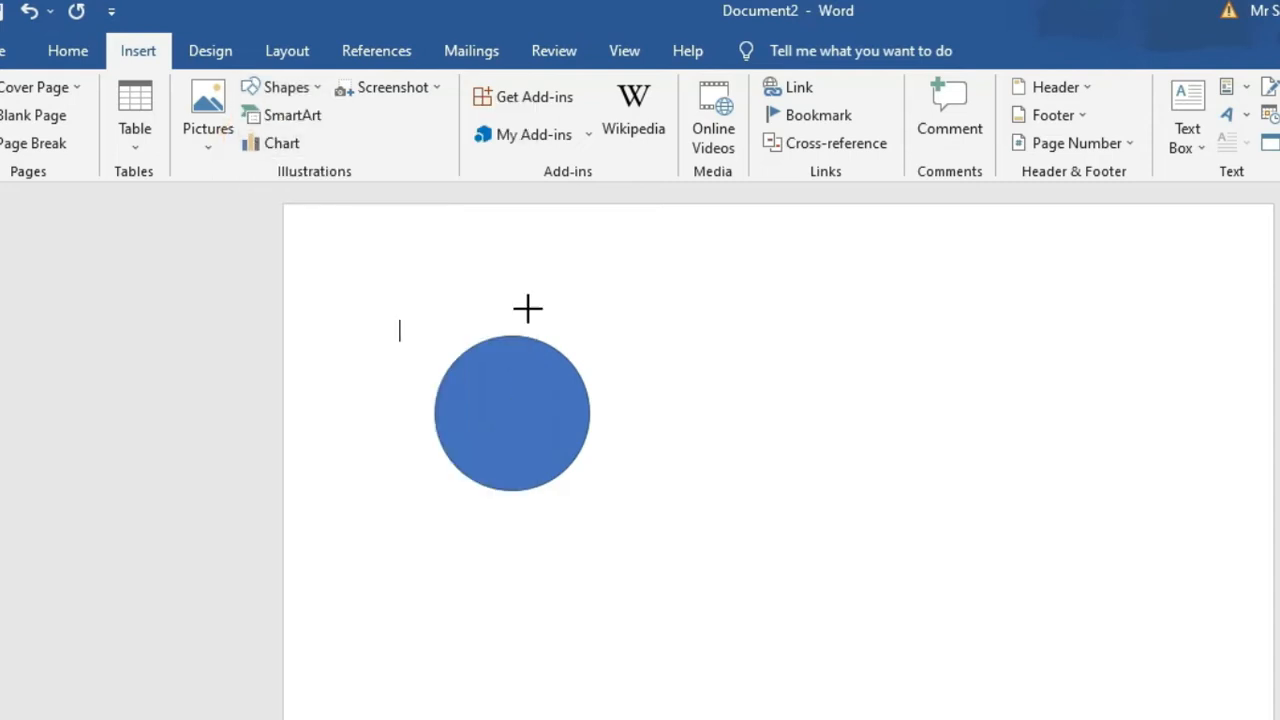
{"action": "left_click_drag", "start_coordinate": [664, 358], "coordinate": [813, 563]}
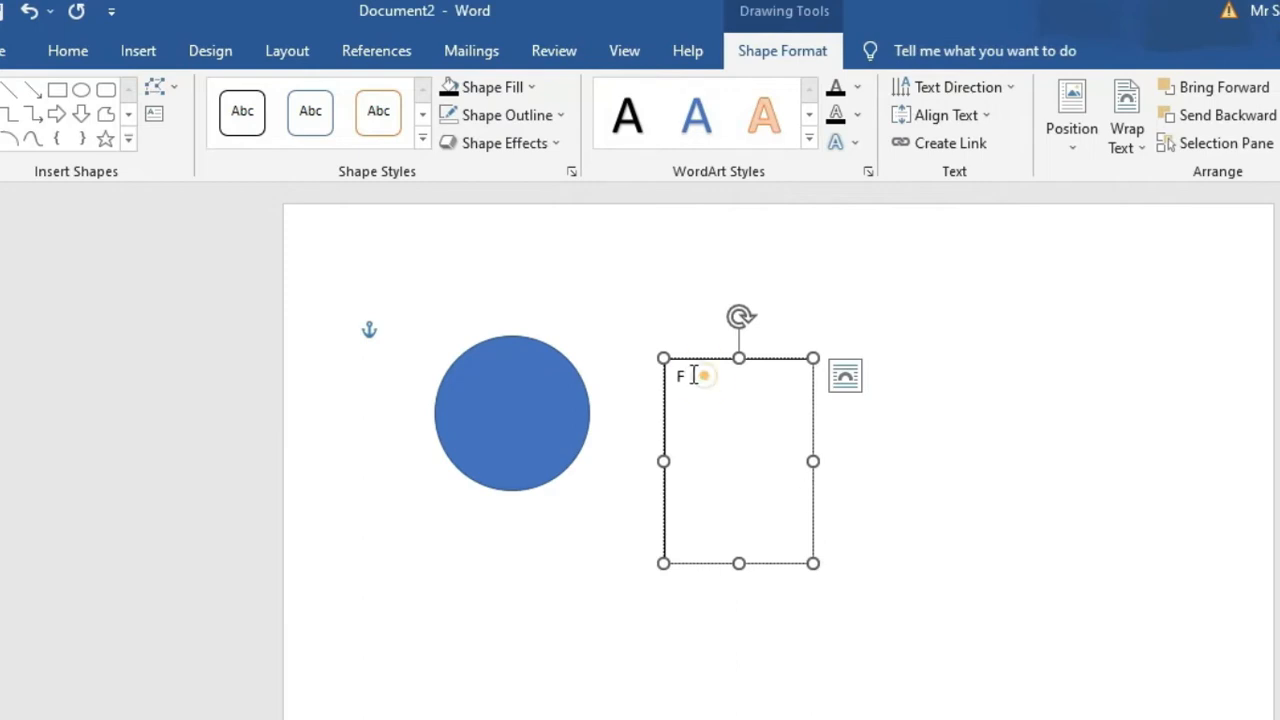
Step: Enlarge the F in the text box to 72 pt
{"action": "left_click_drag", "start_coordinate": [693, 375], "coordinate": [677, 373]}
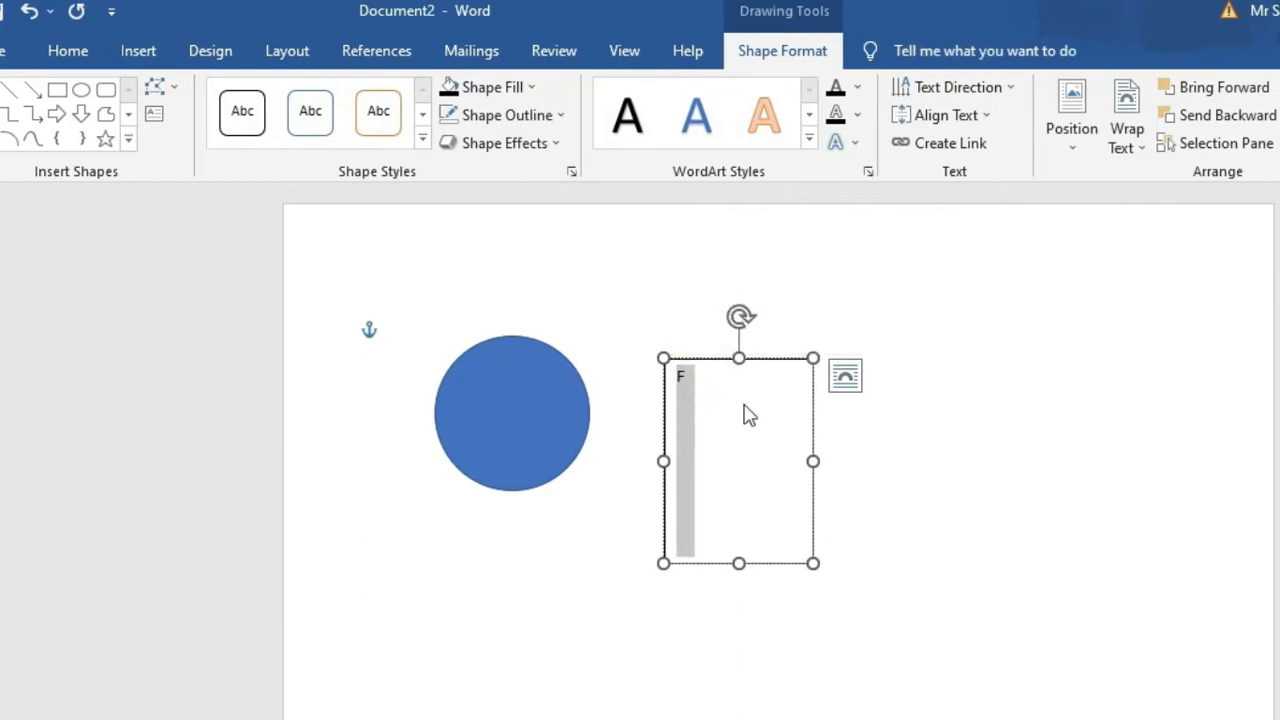
{"action": "key", "text": "ctrl+shift+period"}
{"action": "key", "text": "ctrl+shift+period"}
{"action": "key", "text": "ctrl+shift+period"}
{"action": "key", "text": "ctrl+shift+period"}
{"action": "key", "text": "ctrl+shift+period"}
{"action": "key", "text": "ctrl+shift+period"}
{"action": "key", "text": "ctrl+shift+period"}
{"action": "key", "text": "ctrl+shift+period"}
{"action": "key", "text": "ctrl+shift+period"}
{"action": "key", "text": "ctrl+shift+period"}
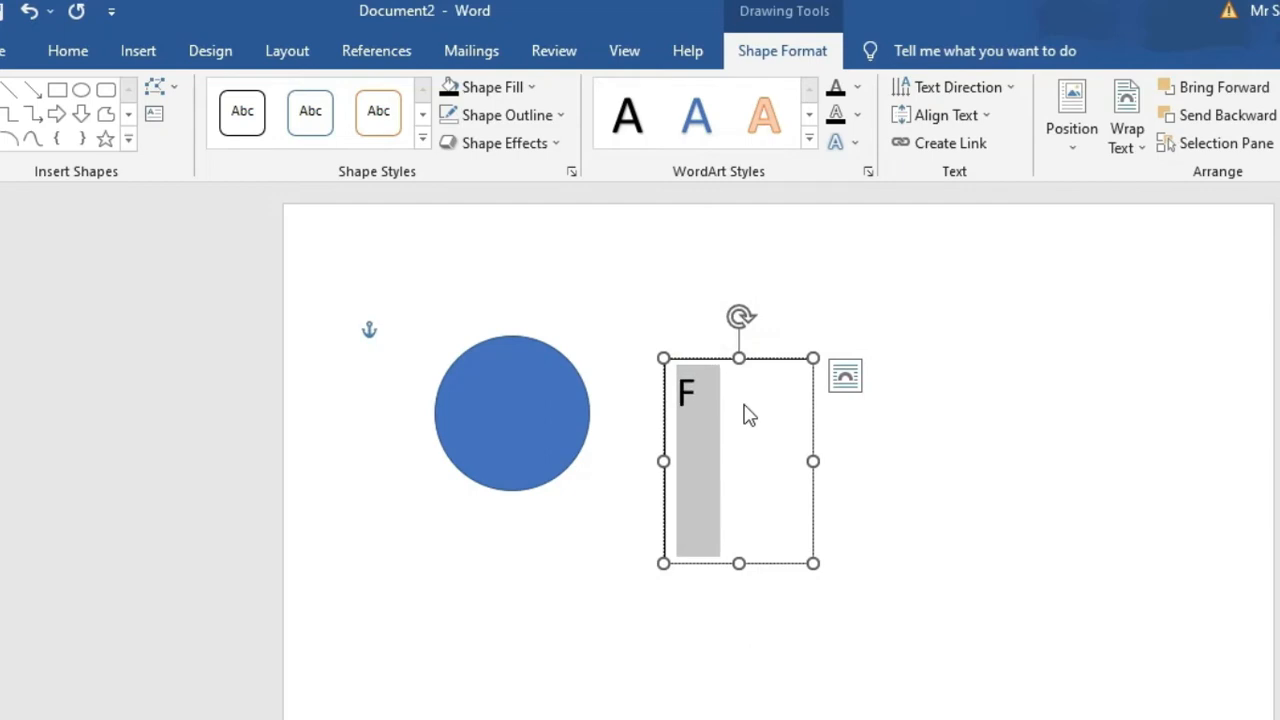
{"action": "key", "text": "ctrl+shift+period"}
{"action": "key", "text": "ctrl+shift+comma"}
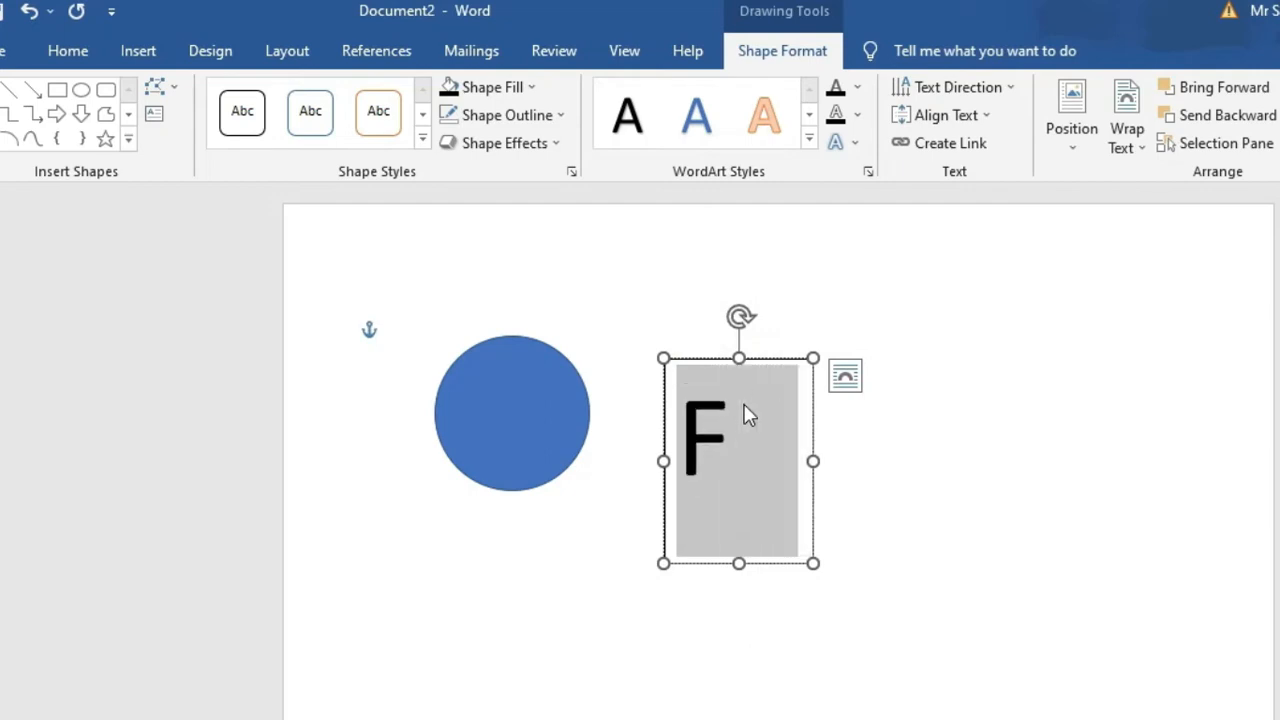
Step: Set the letter's font to Klavika Bd and replace the capital F with a lowercase f
{"action": "left_click", "coordinate": [734, 466]}
{"action": "double_click", "coordinate": [737, 430]}
{"action": "left_click", "coordinate": [68, 52]}
{"action": "left_click", "coordinate": [262, 97]}
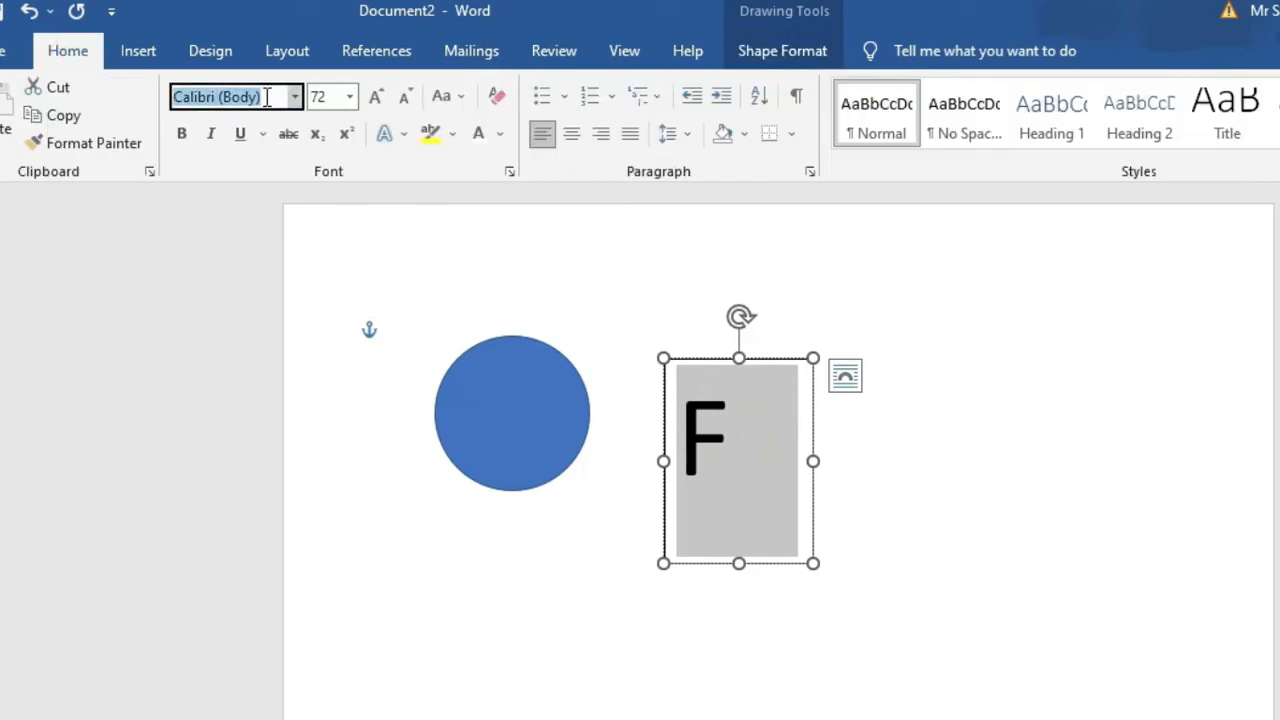
{"action": "type", "text": "Klavika Bd"}
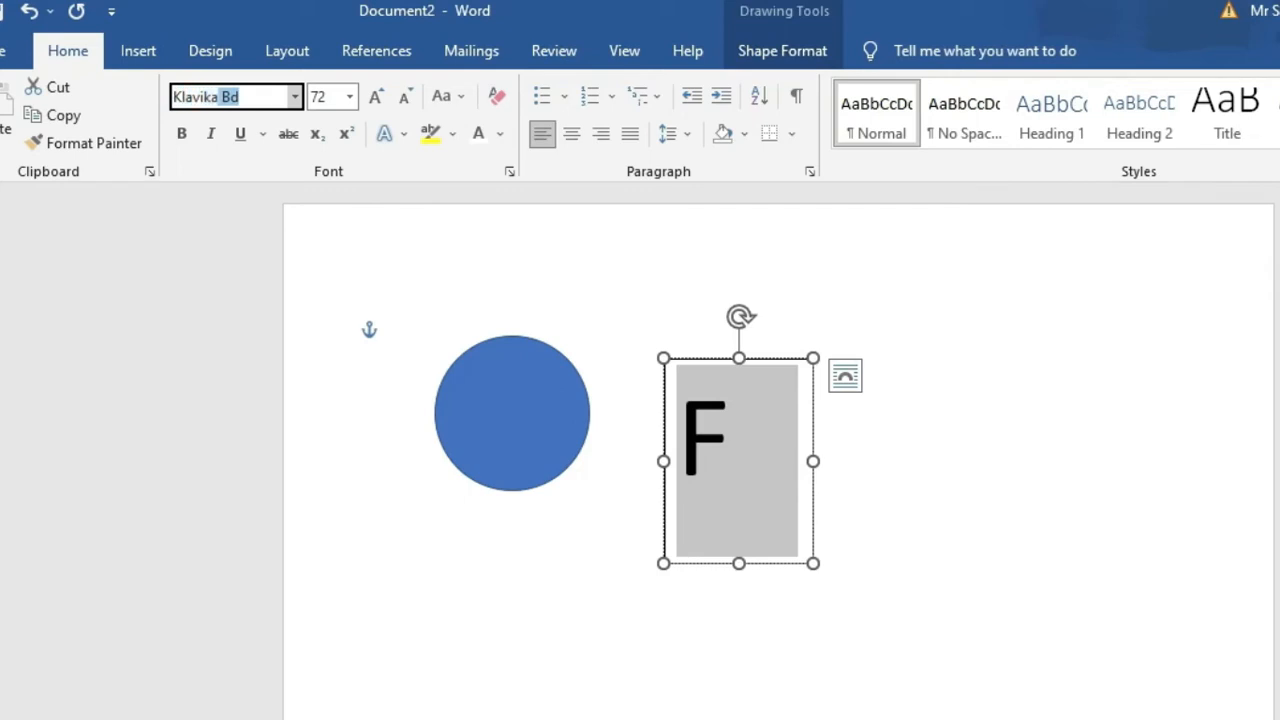
{"action": "key", "text": "Return"}
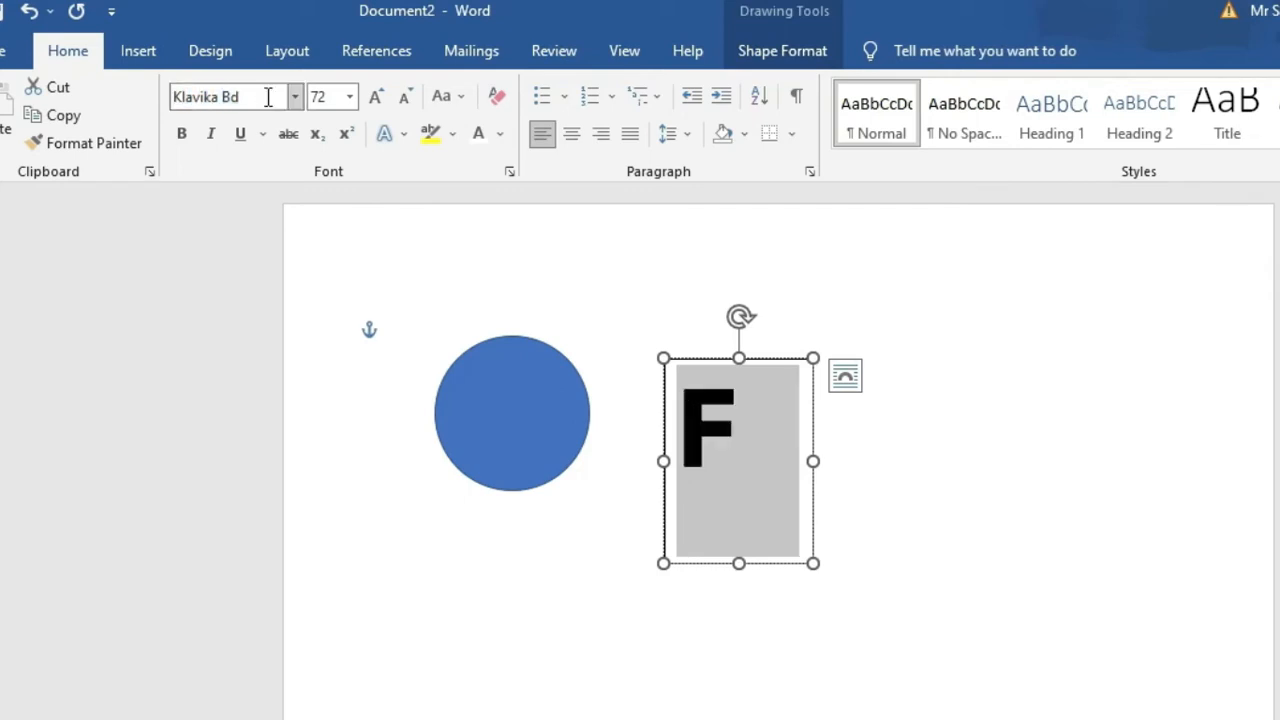
{"action": "type", "text": "f"}
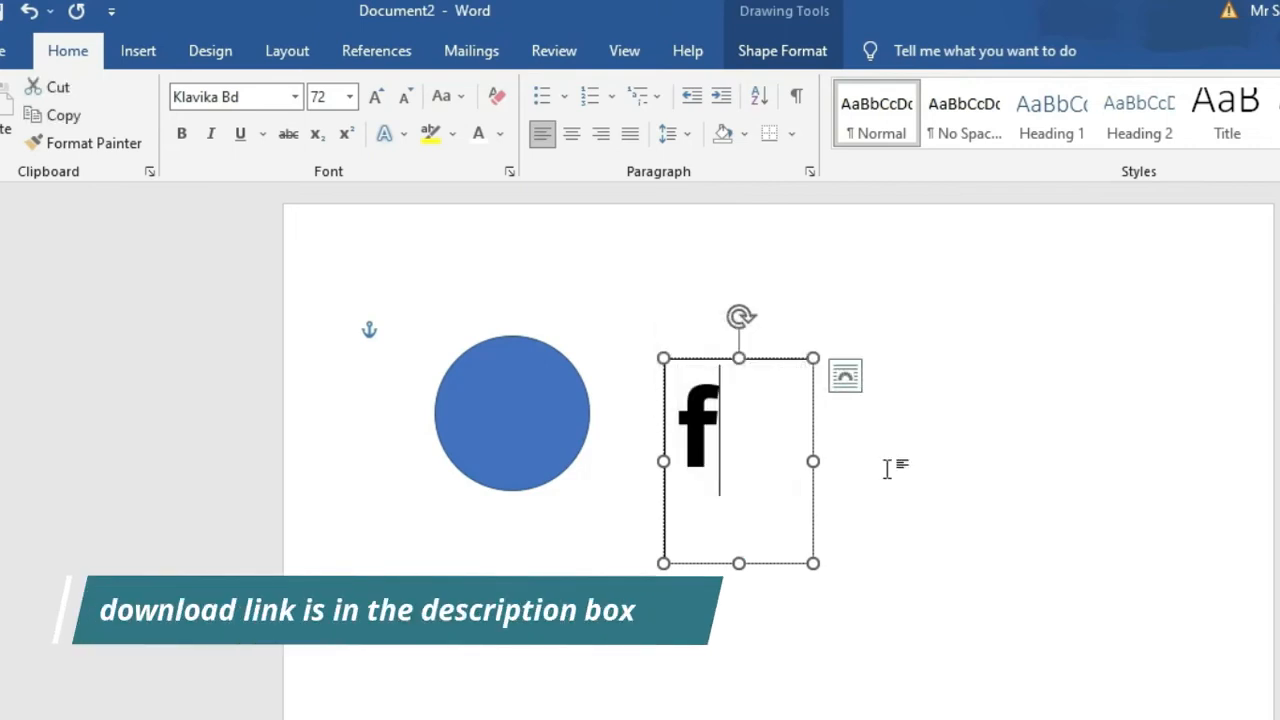
{"action": "left_click", "coordinate": [851, 477]}
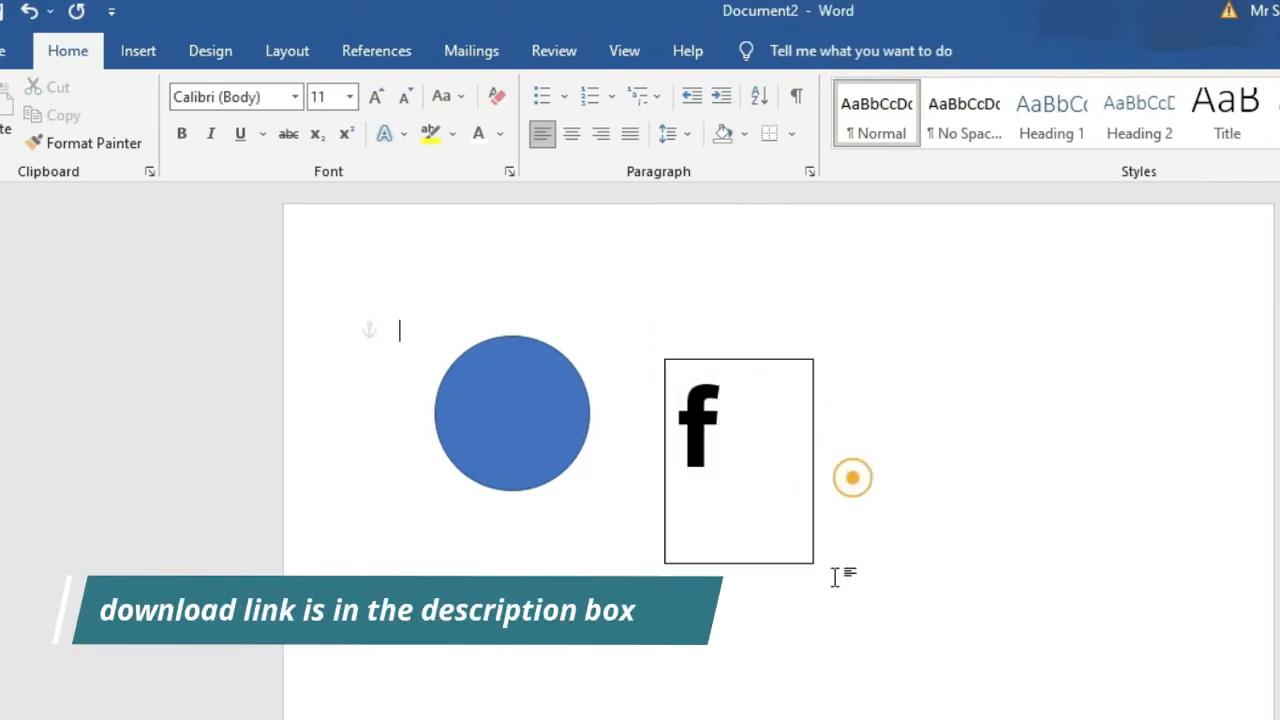
Step: Move the text box with the f so that the letter lies over the blue circle
{"action": "left_click_drag", "start_coordinate": [757, 357], "coordinate": [565, 364]}
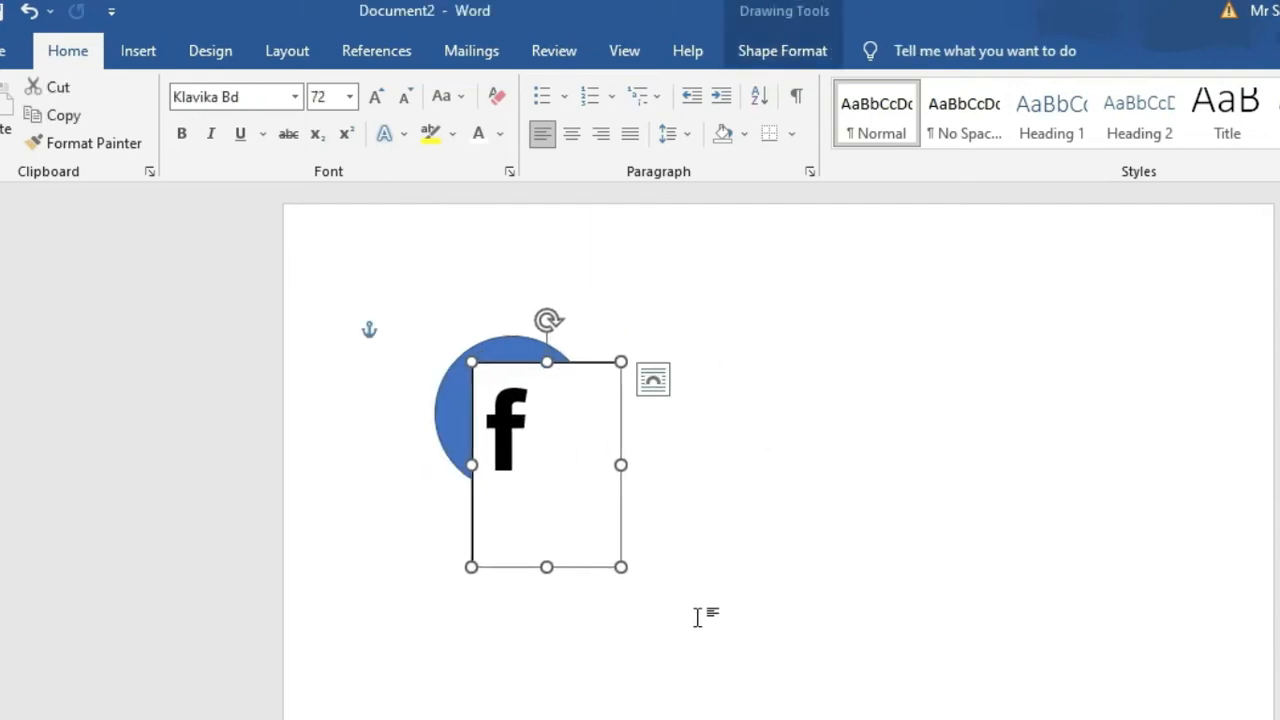
{"action": "left_click", "coordinate": [702, 465]}
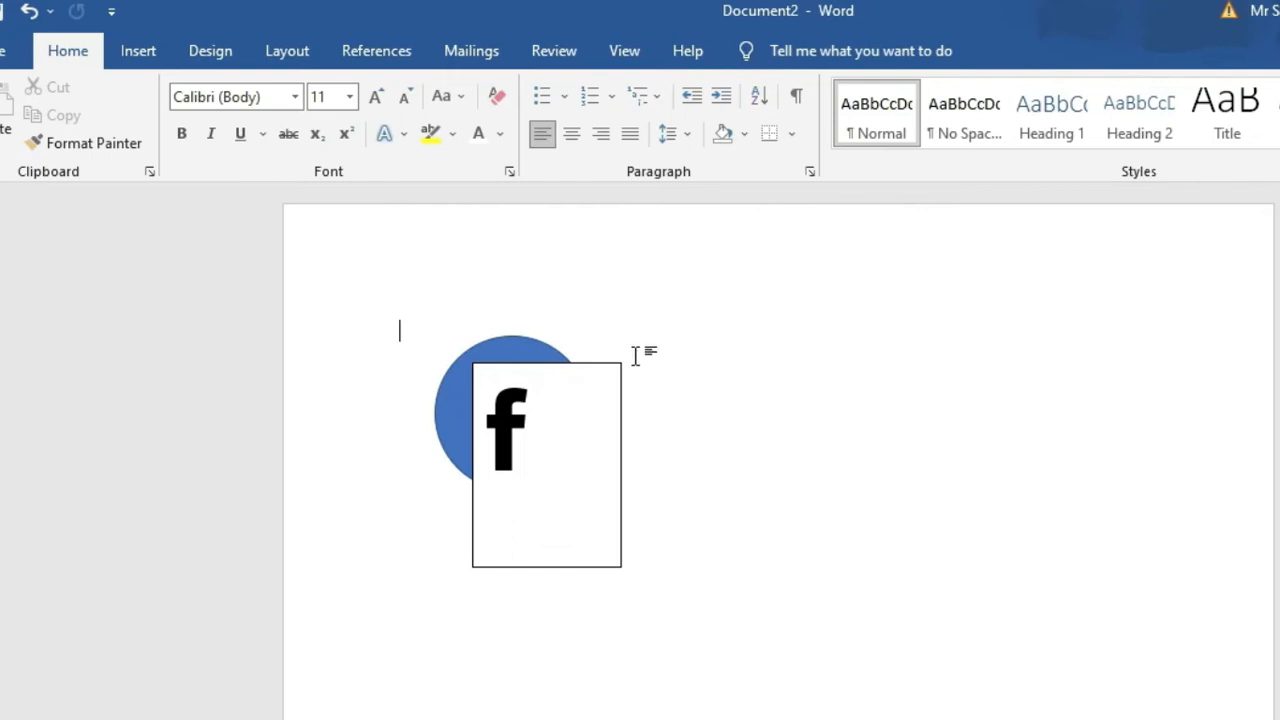
{"action": "left_click", "coordinate": [594, 567]}
{"action": "left_click", "coordinate": [591, 617]}
{"action": "left_click", "coordinate": [566, 566]}
{"action": "left_click", "coordinate": [600, 634]}
Step: Remove both the fill and the outline of the text box containing the f
{"action": "left_click", "coordinate": [580, 567]}
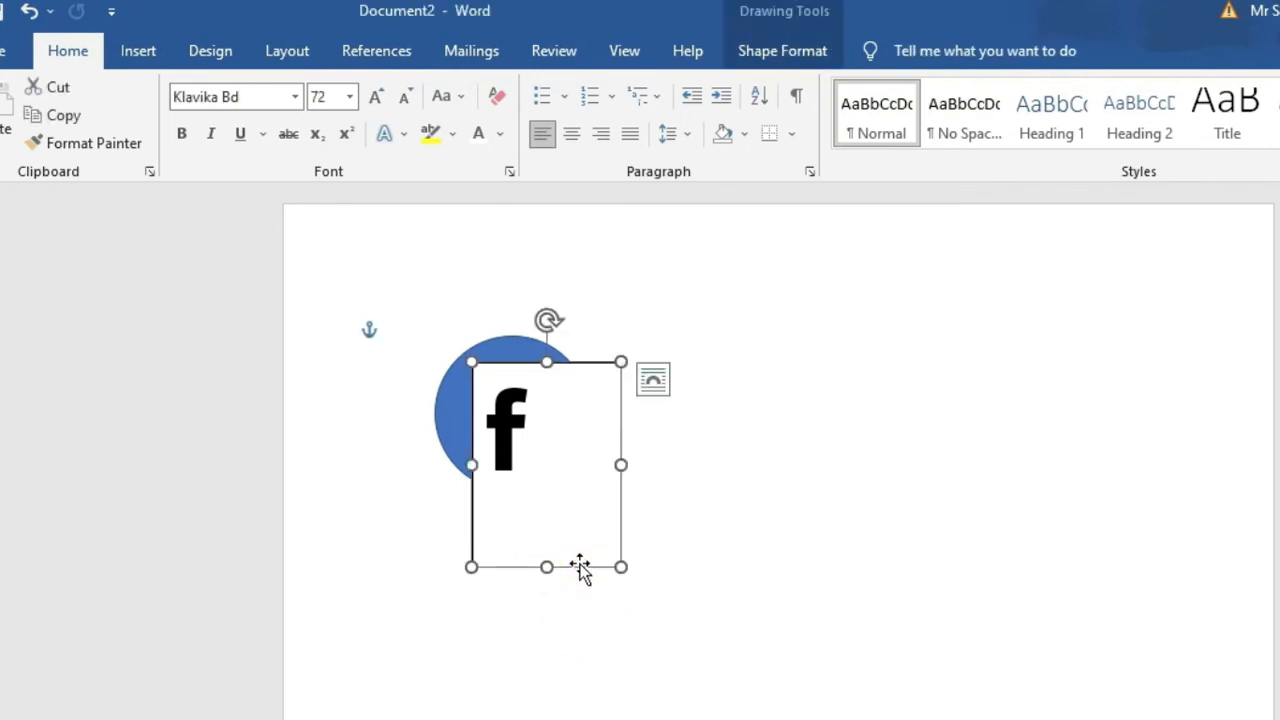
{"action": "left_click", "coordinate": [800, 62]}
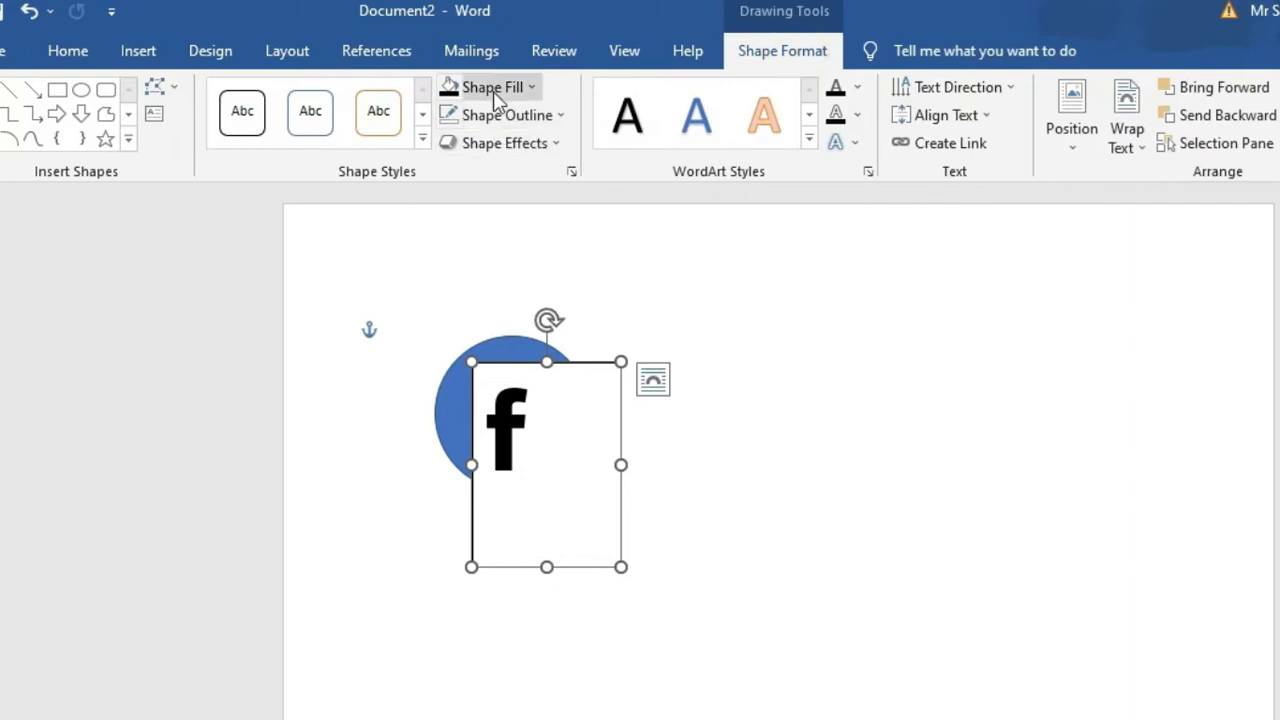
{"action": "left_click", "coordinate": [531, 87]}
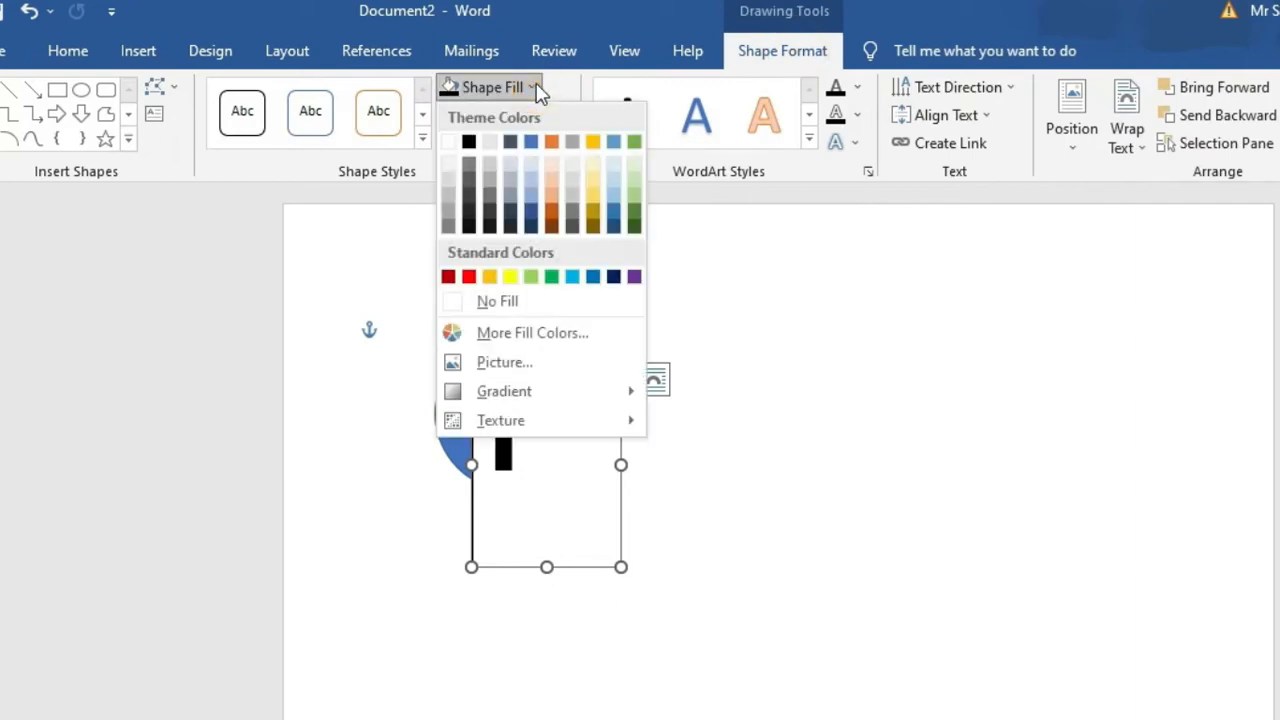
{"action": "left_click", "coordinate": [583, 300]}
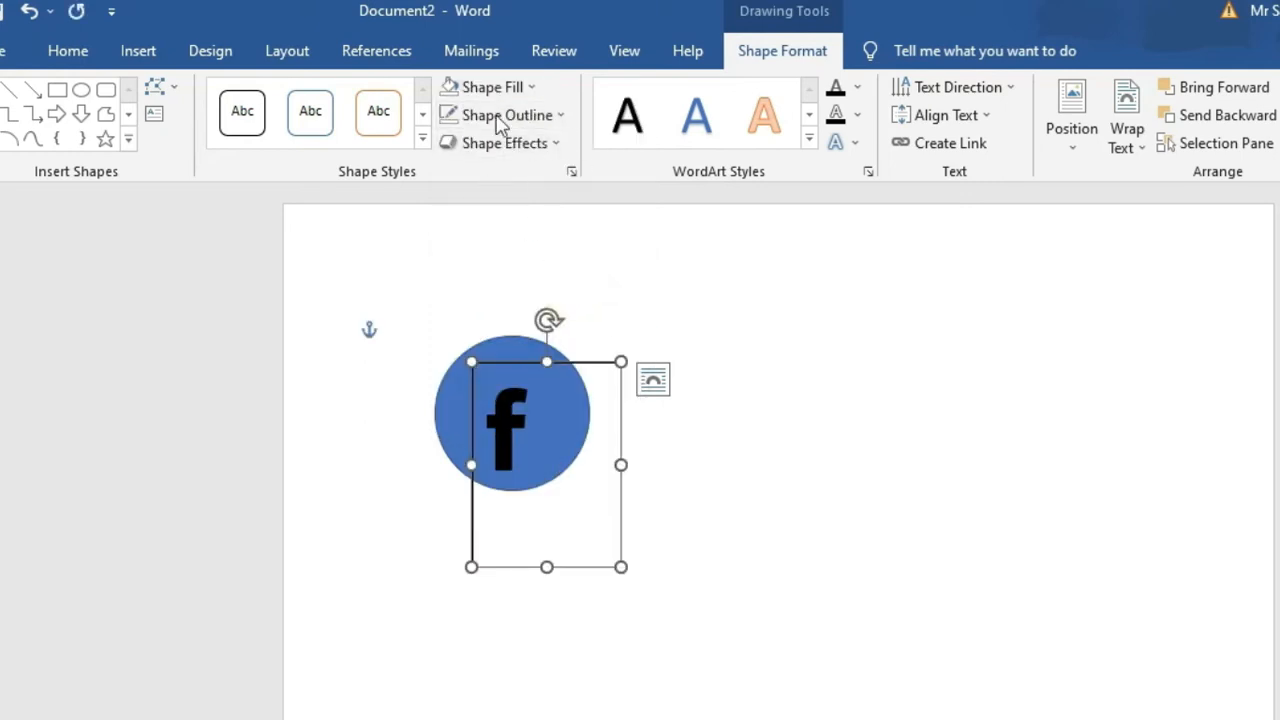
{"action": "left_click", "coordinate": [556, 118]}
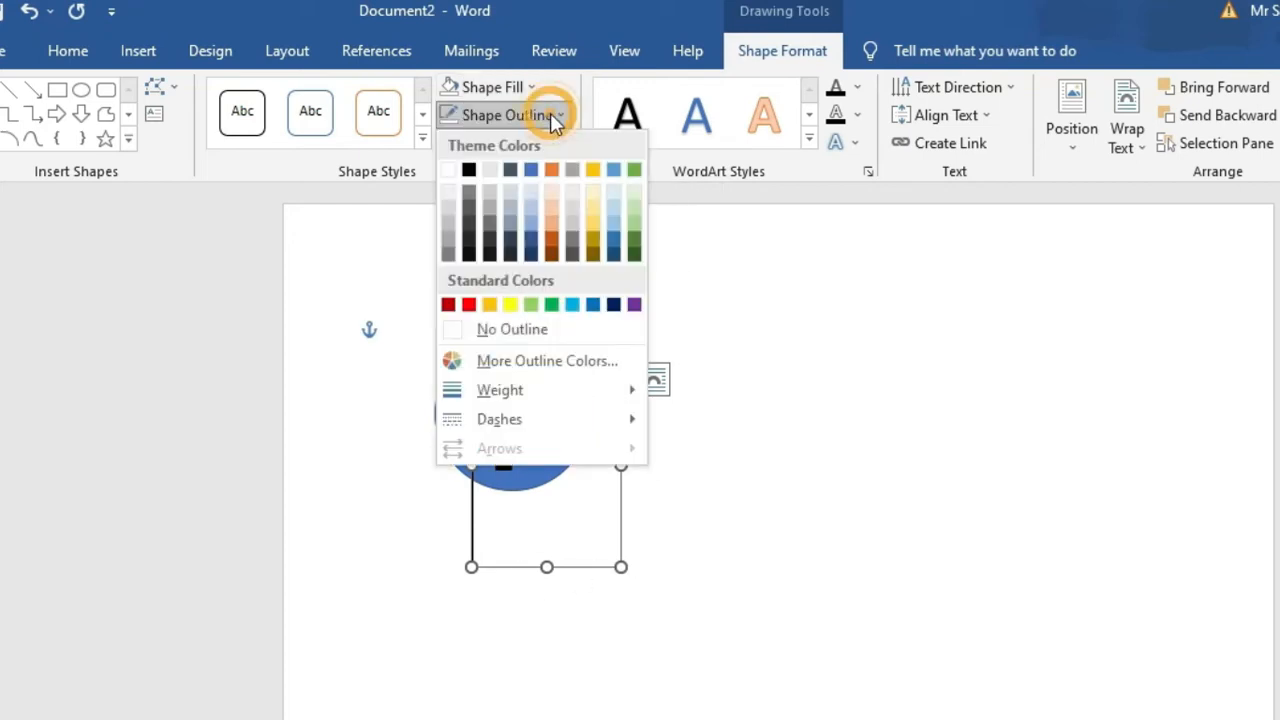
{"action": "left_click", "coordinate": [513, 331]}
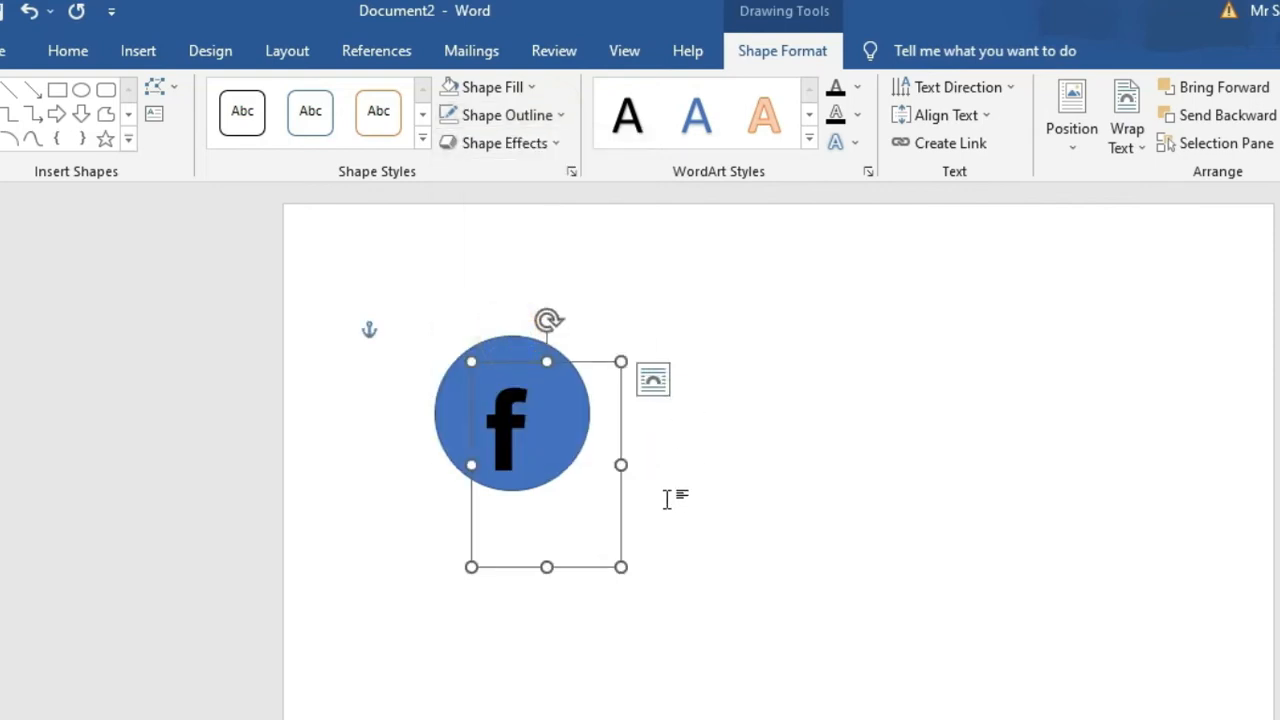
Step: Enlarge the f on the circle to a font size of 100 pt
{"action": "triple_click", "coordinate": [522, 434]}
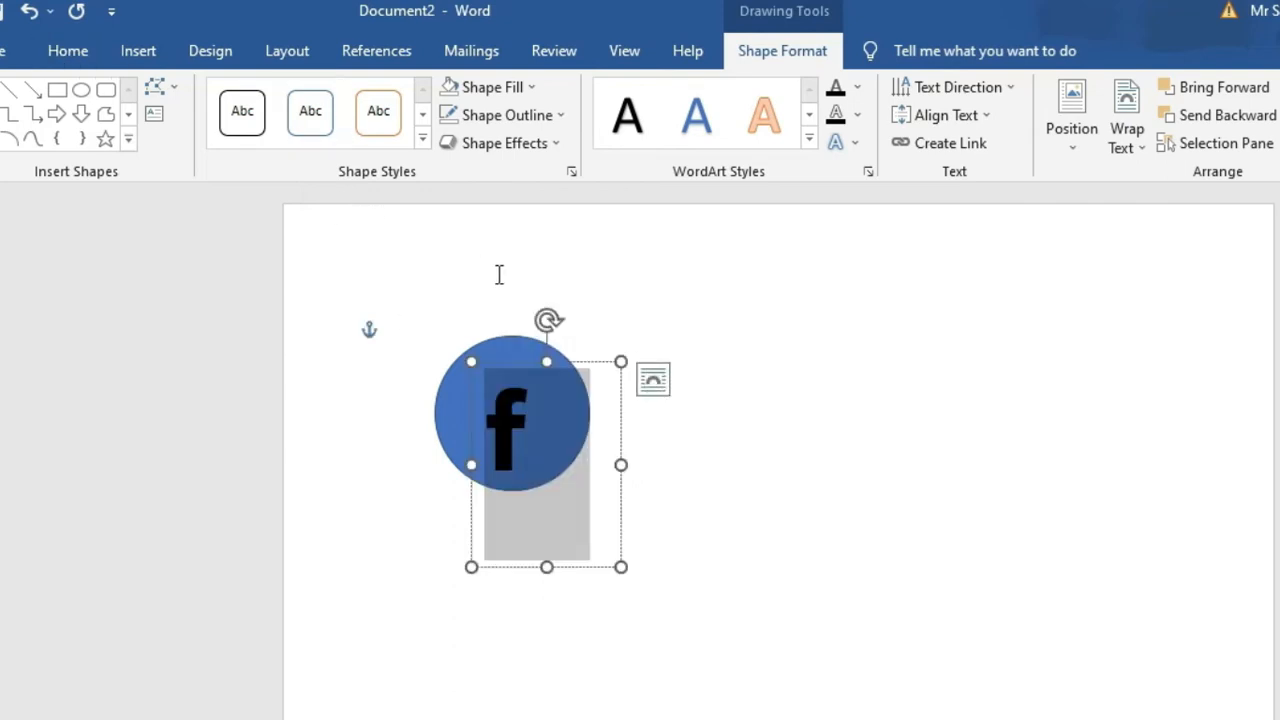
{"action": "key", "text": "ctrl+shift+period"}
{"action": "key", "text": "ctrl+shift+period"}
{"action": "key", "text": "ctrl+shift+period"}
{"action": "key", "text": "ctrl+shift+period"}
{"action": "key", "text": "ctrl+shift+period"}
{"action": "left_click", "coordinate": [650, 462]}
{"action": "triple_click", "coordinate": [534, 470]}
{"action": "key", "text": "ctrl+shift+comma"}
{"action": "key", "text": "ctrl+shift+comma"}
{"action": "left_click", "coordinate": [68, 52]}
{"action": "left_click", "coordinate": [815, 501]}
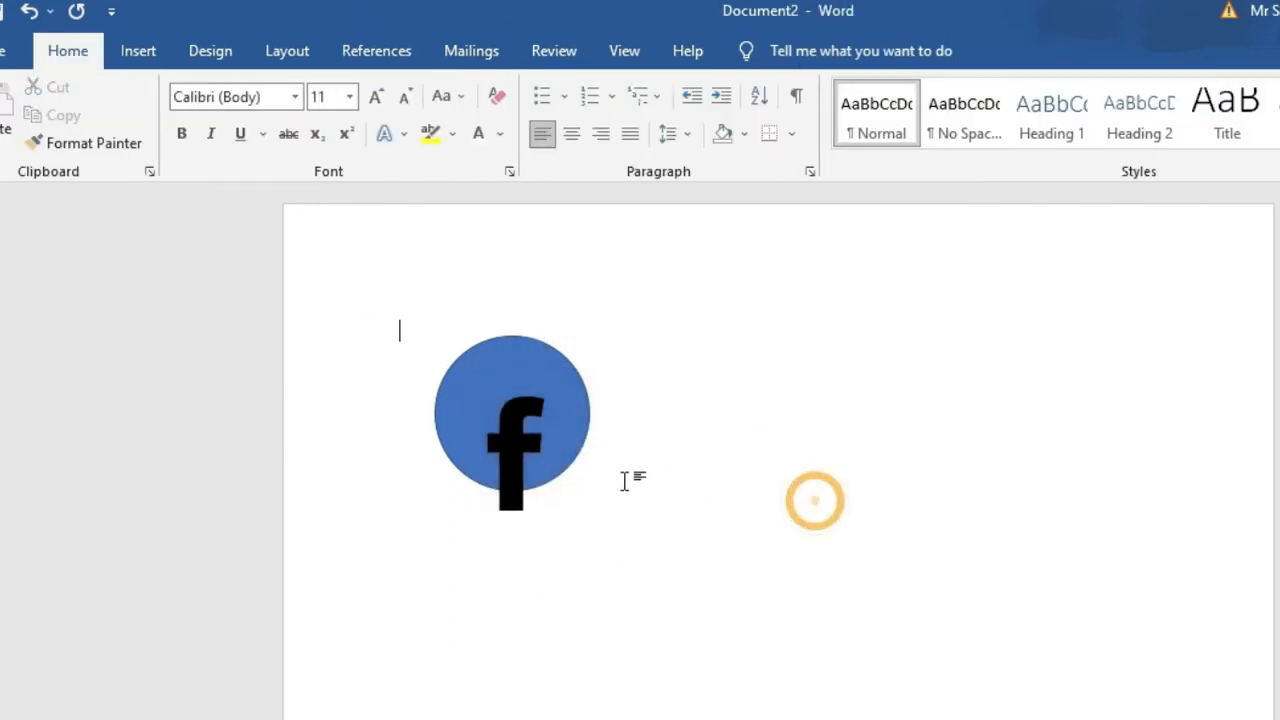
Step: Center the f horizontally within its text box
{"action": "left_click", "coordinate": [503, 512]}
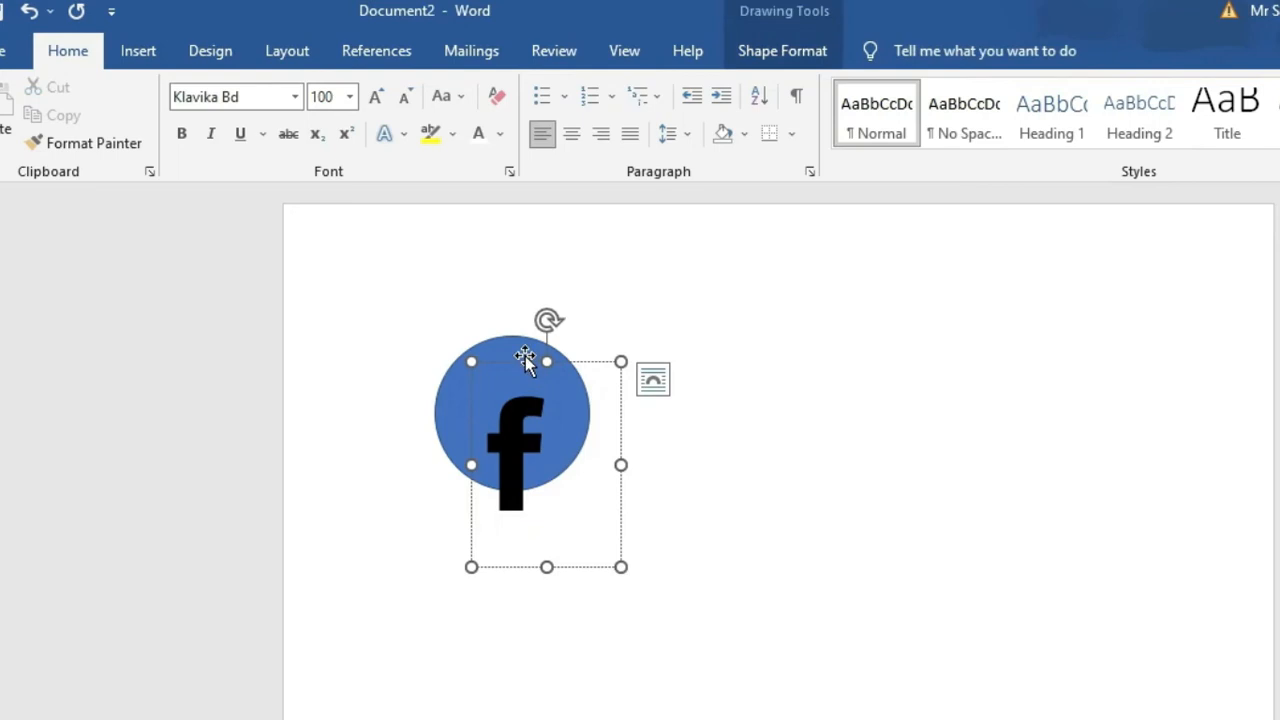
{"action": "triple_click", "coordinate": [556, 434]}
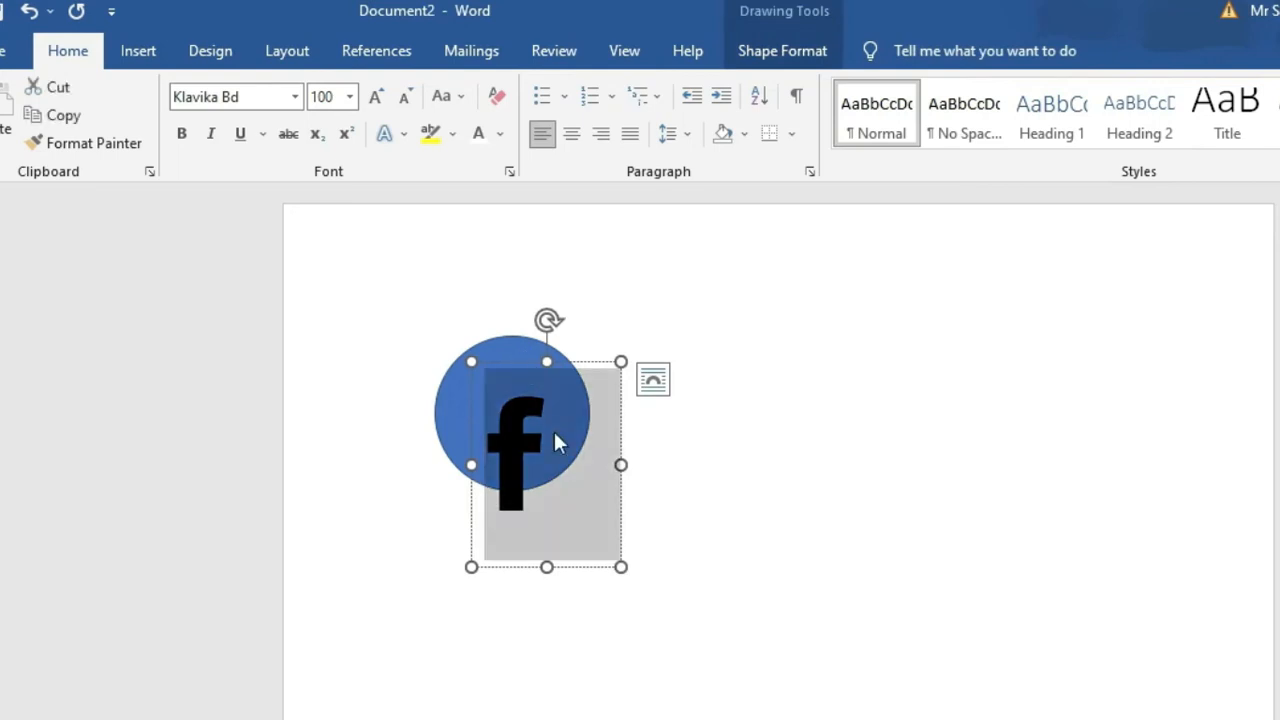
{"action": "left_click", "coordinate": [829, 494]}
{"action": "triple_click", "coordinate": [543, 457]}
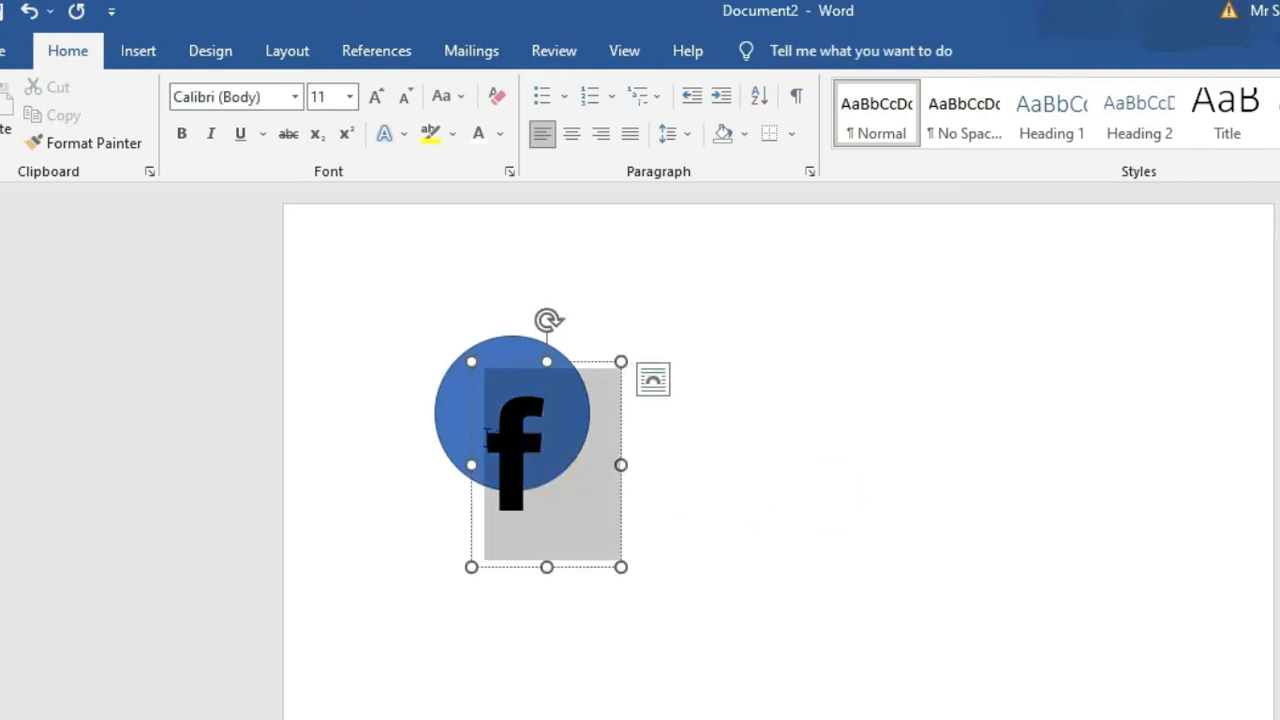
{"action": "left_click", "coordinate": [570, 137]}
Step: Shrink the text box around the f and move it up so the letter's foot meets the circle's lower edge
{"action": "left_click_drag", "start_coordinate": [620, 566], "coordinate": [571, 526]}
{"action": "left_click_drag", "start_coordinate": [546, 363], "coordinate": [537, 342]}
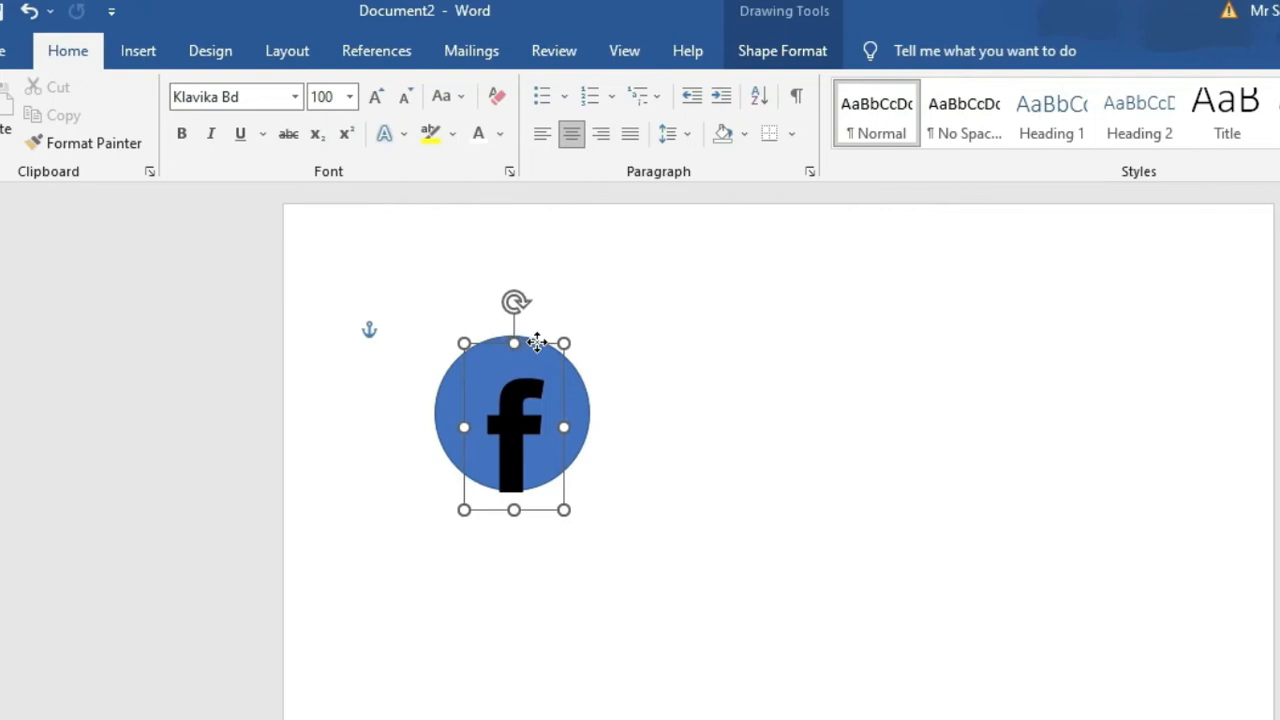
{"action": "left_click", "coordinate": [751, 451]}
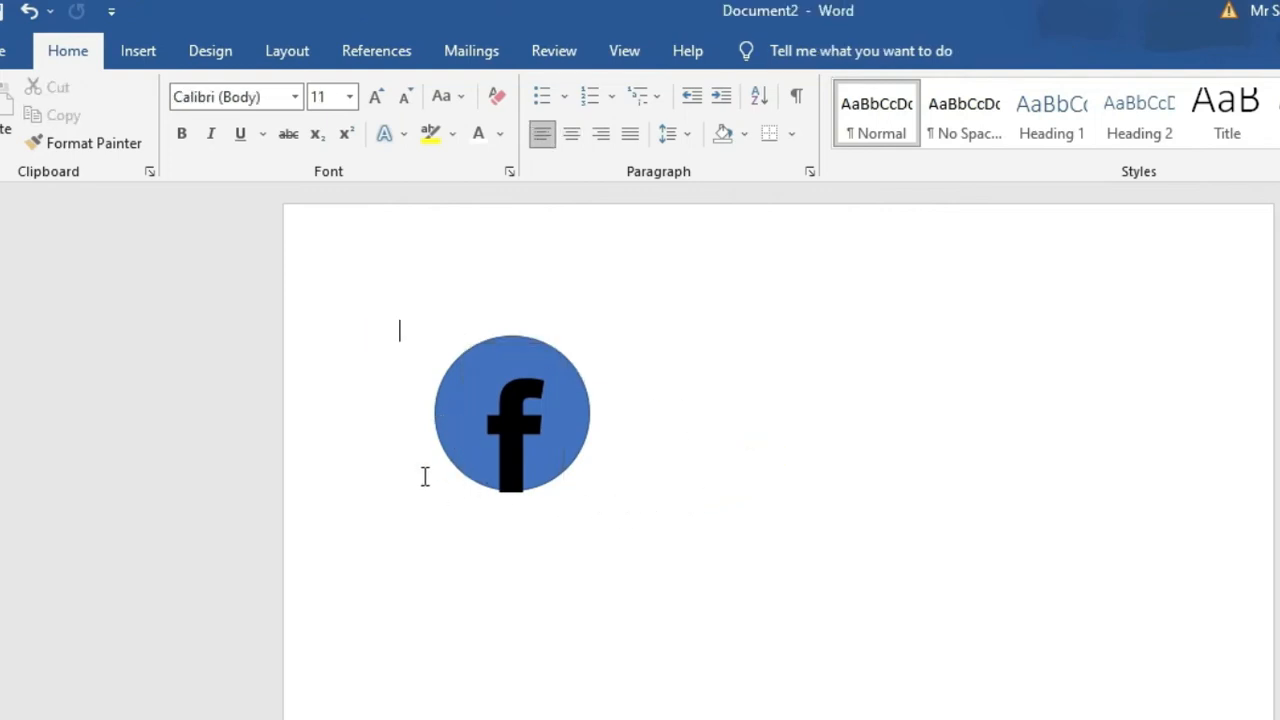
Step: Remove the outline from the blue circle behind the f
{"action": "left_click", "coordinate": [536, 345]}
{"action": "left_click", "coordinate": [440, 412]}
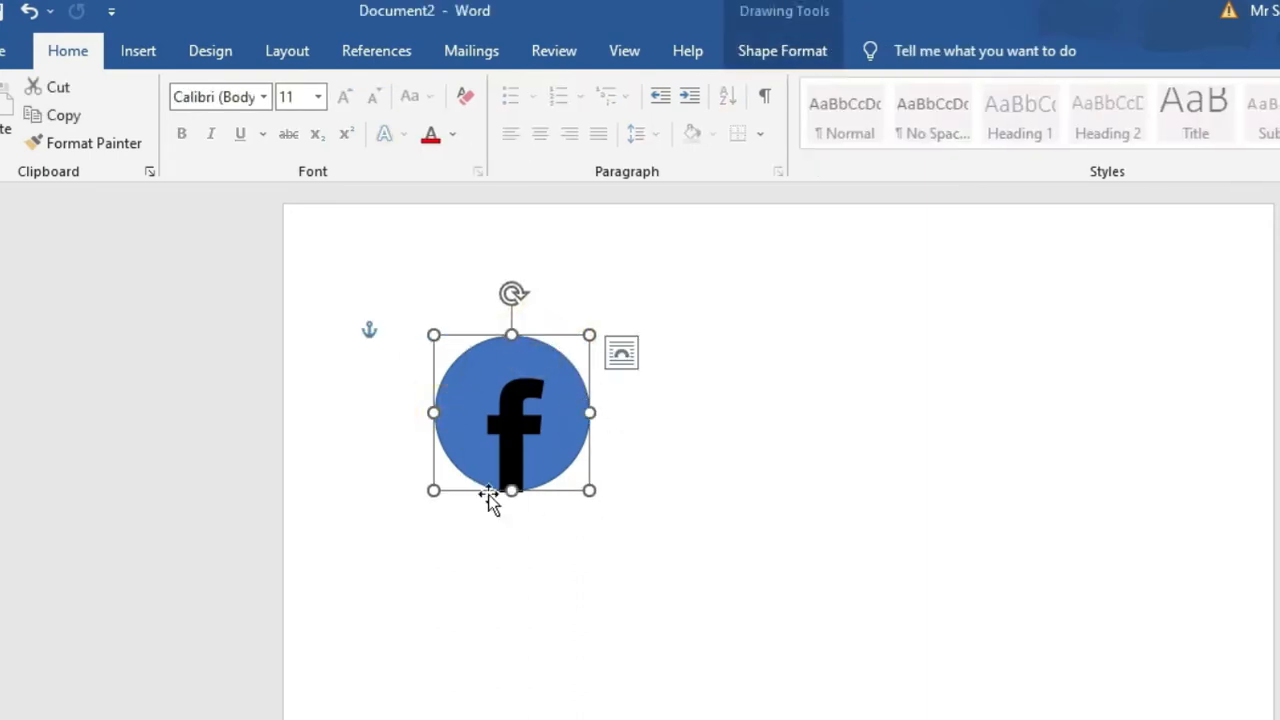
{"action": "left_click", "coordinate": [805, 47]}
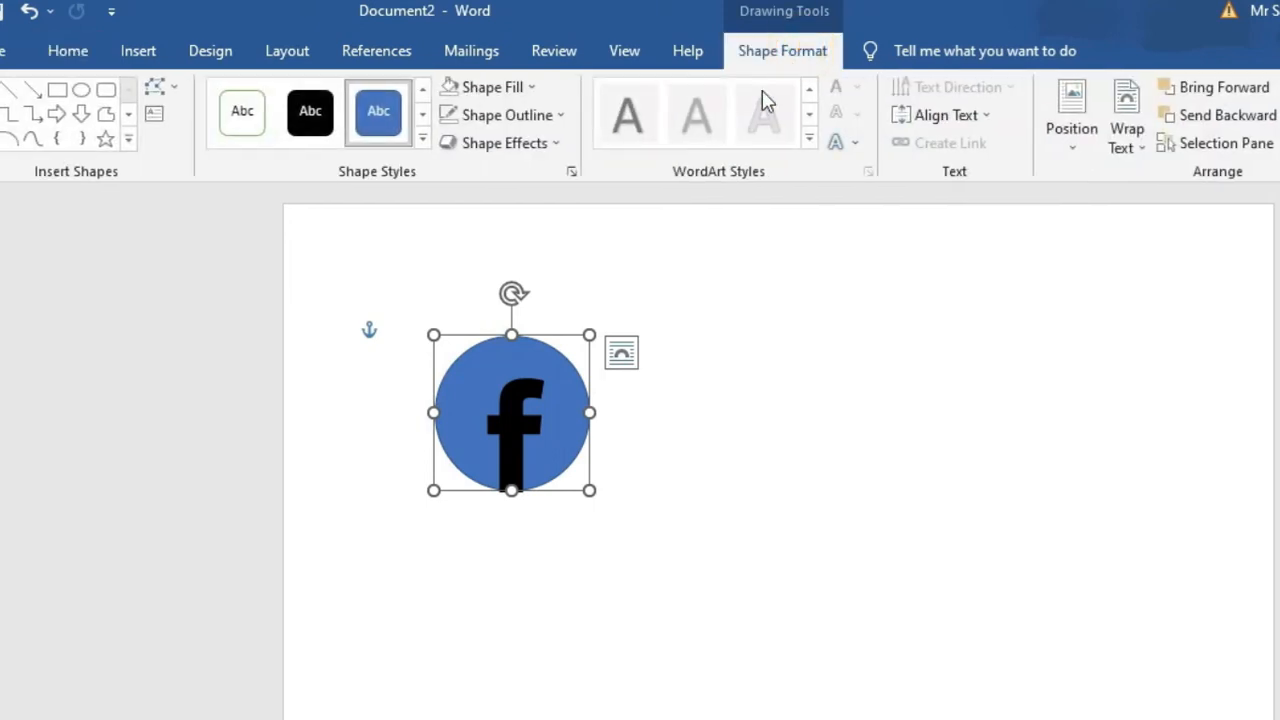
{"action": "left_click", "coordinate": [551, 114]}
{"action": "left_click", "coordinate": [490, 331]}
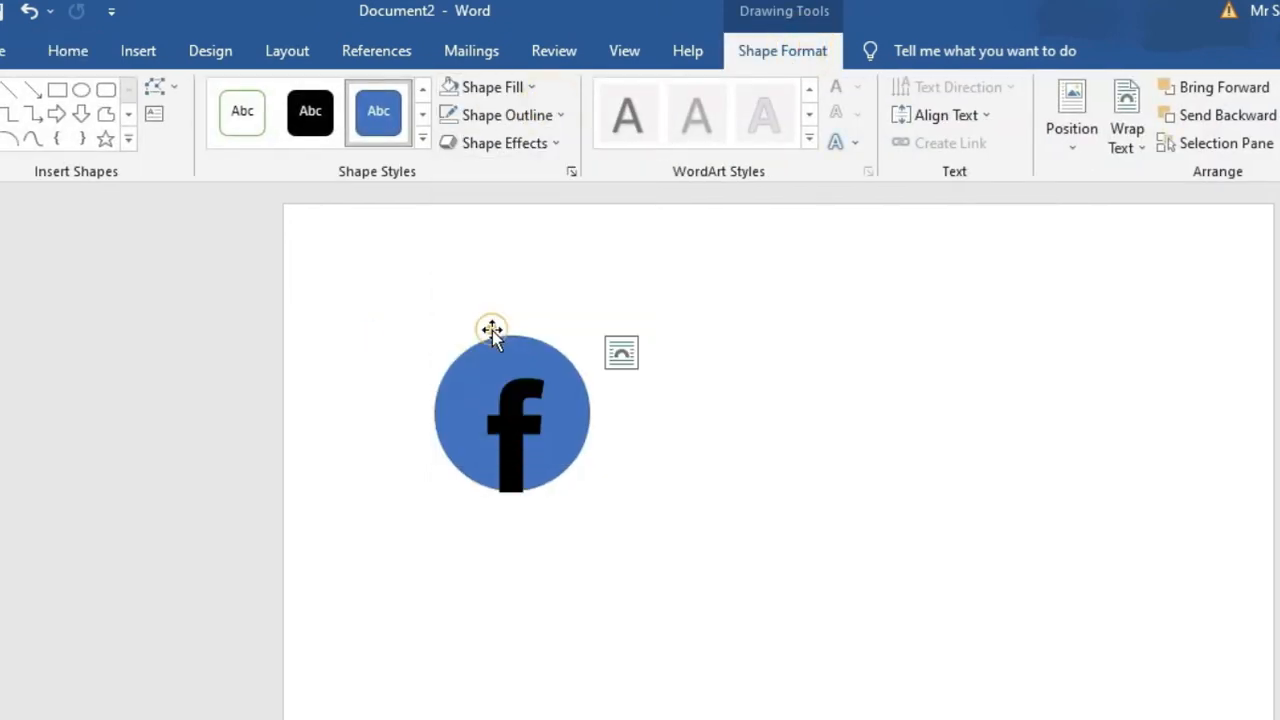
{"action": "left_click", "coordinate": [803, 508]}
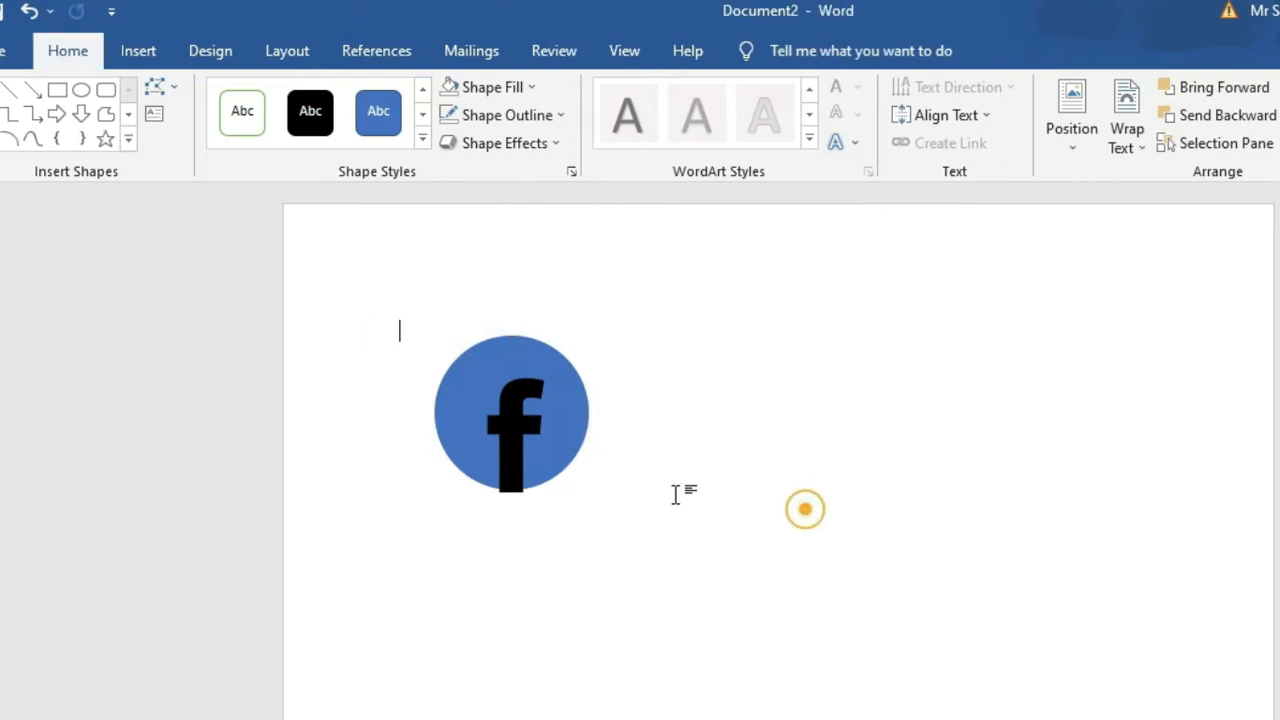
Step: Fill the circle with the standard dark blue color
{"action": "left_click", "coordinate": [480, 346]}
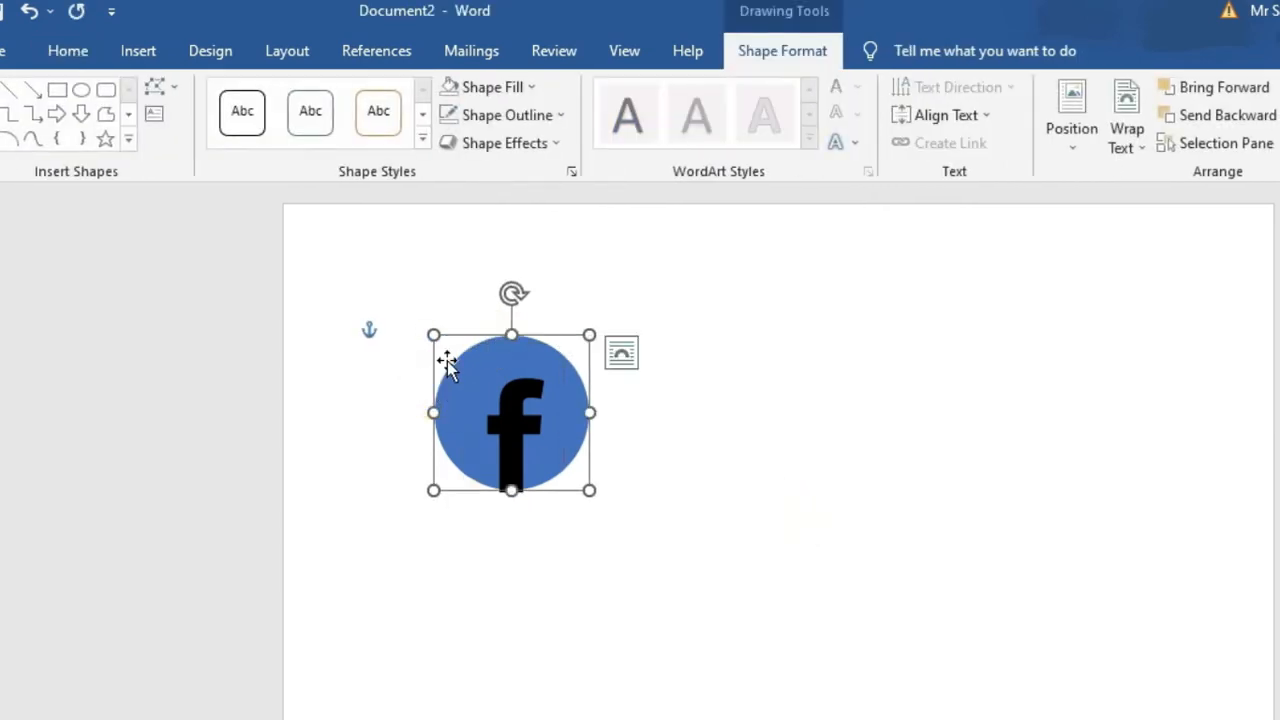
{"action": "left_click", "coordinate": [519, 95]}
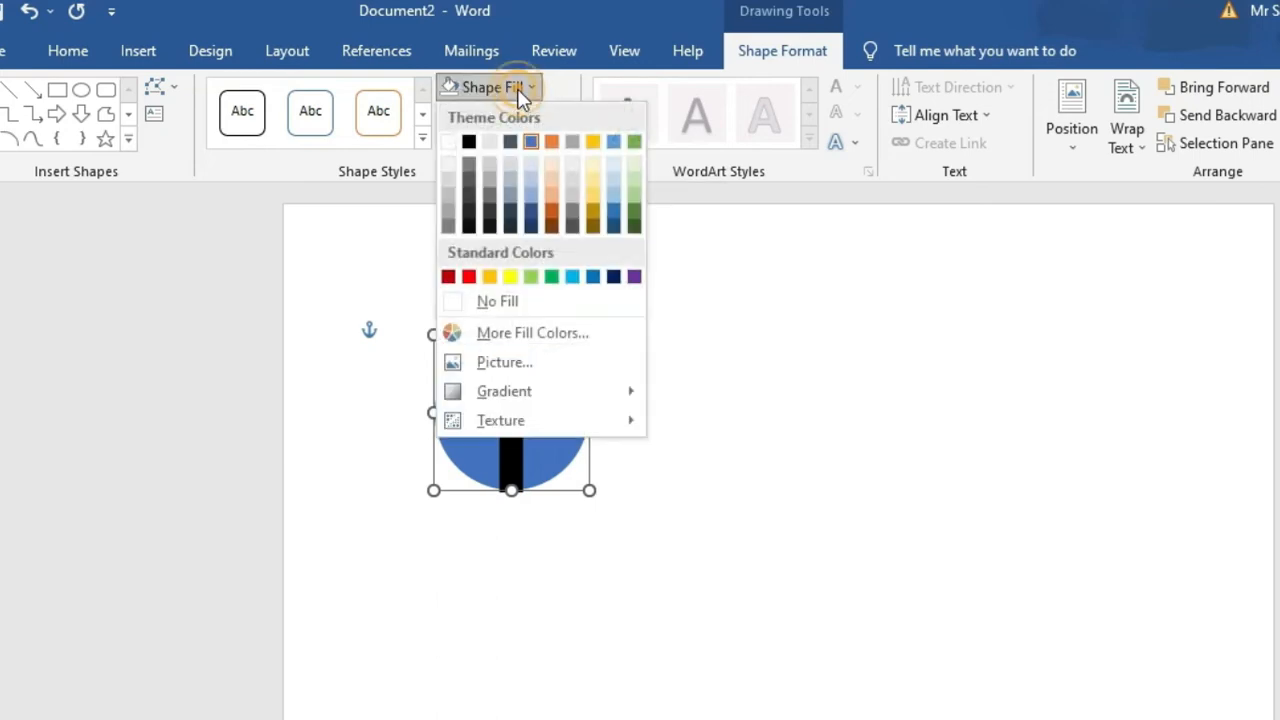
{"action": "left_click", "coordinate": [612, 276]}
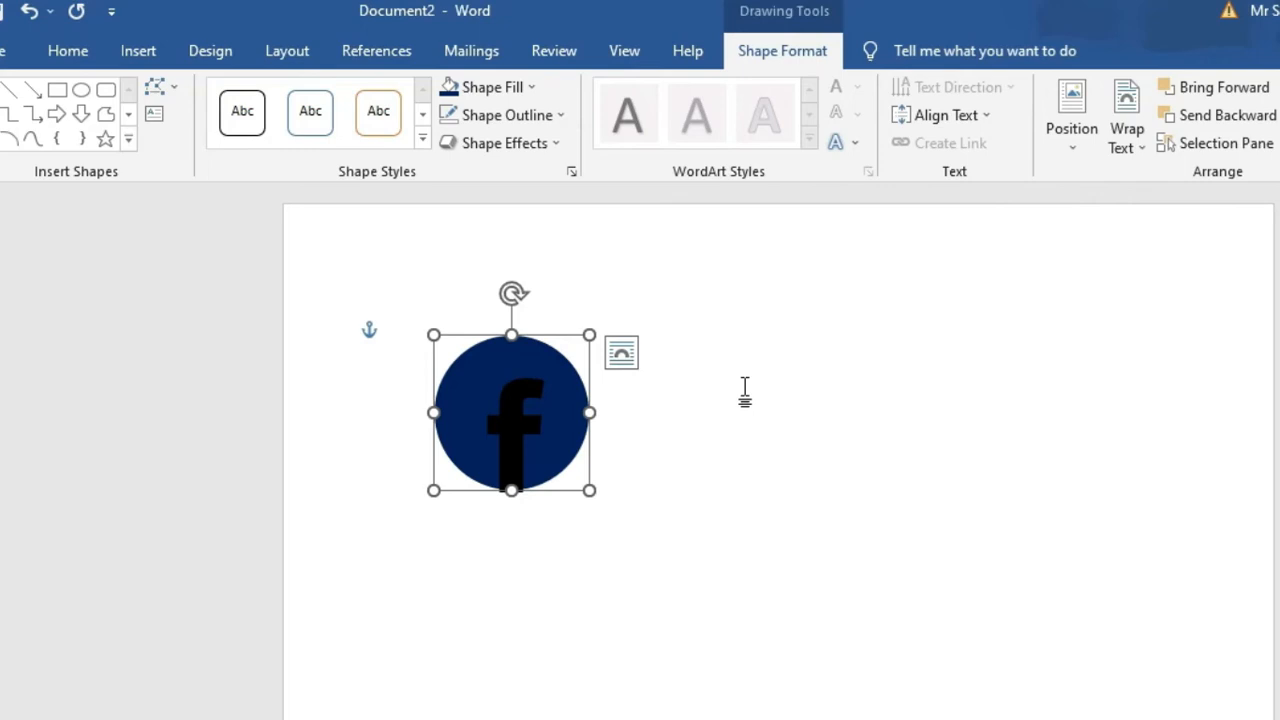
Step: Change the font color of the f on the blue circle to white
{"action": "left_click", "coordinate": [745, 476]}
{"action": "left_click", "coordinate": [508, 423]}
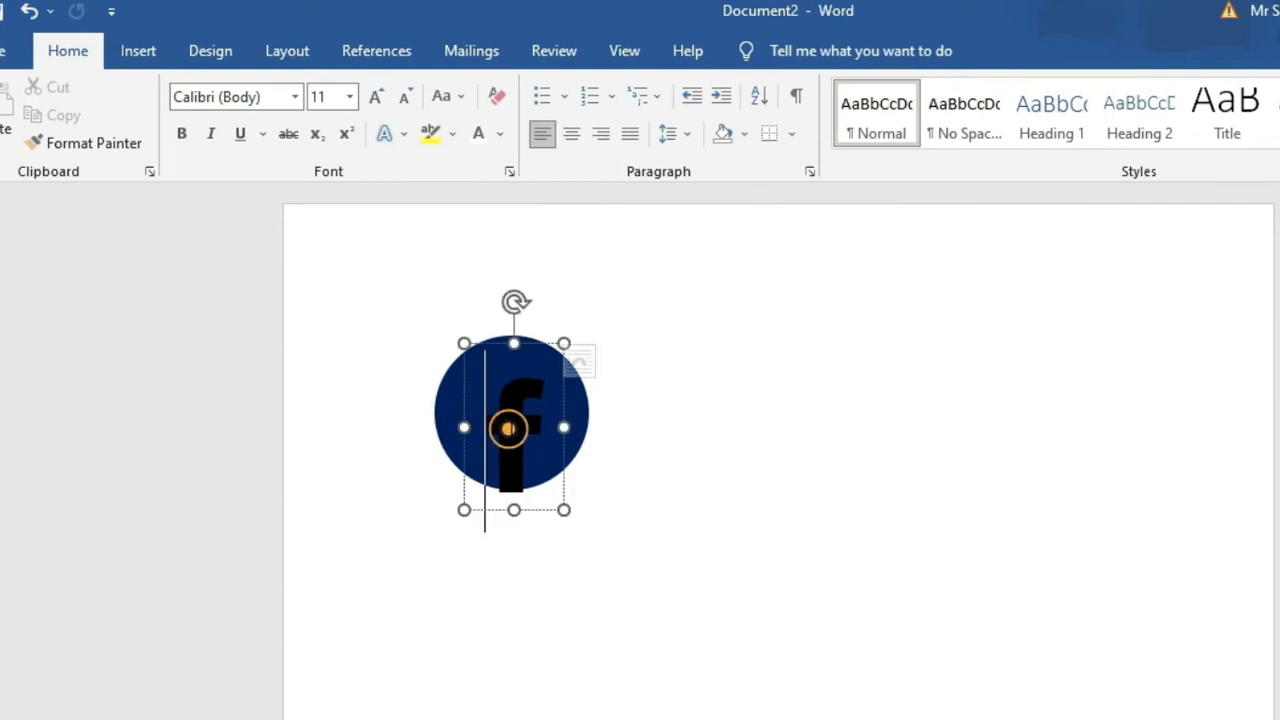
{"action": "double_click", "coordinate": [480, 423]}
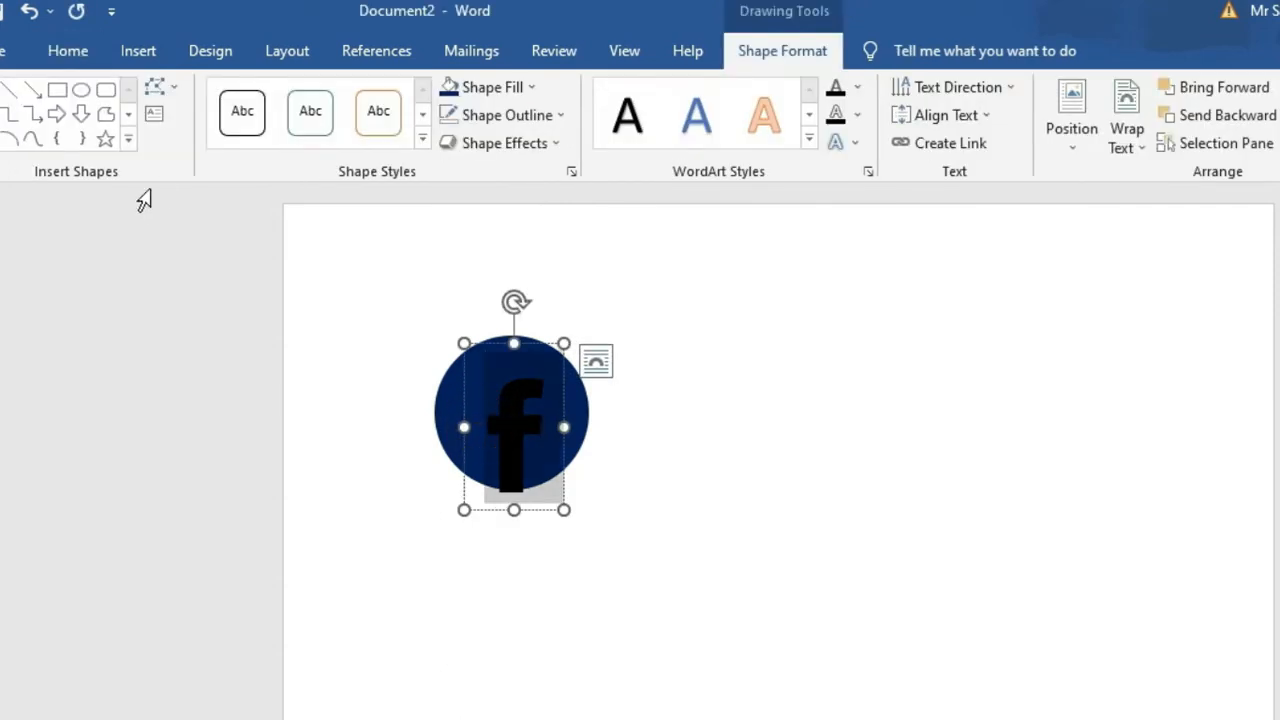
{"action": "left_click", "coordinate": [67, 55]}
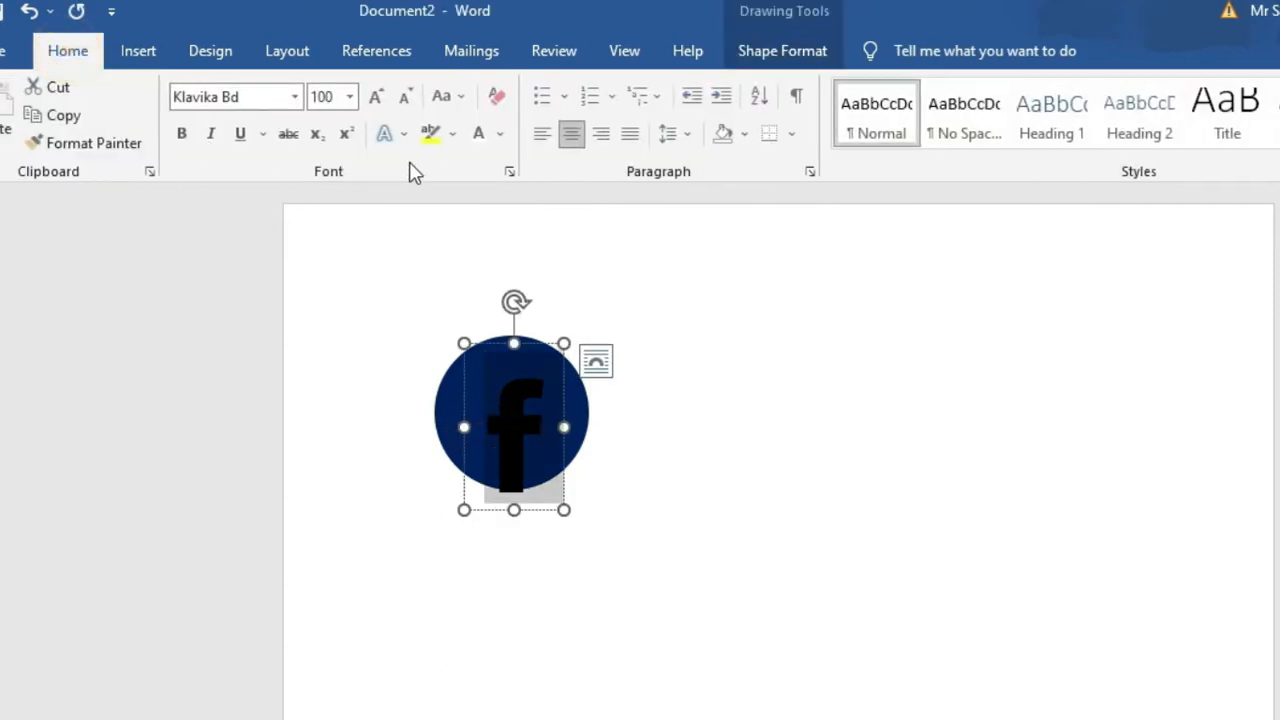
{"action": "left_click", "coordinate": [501, 135]}
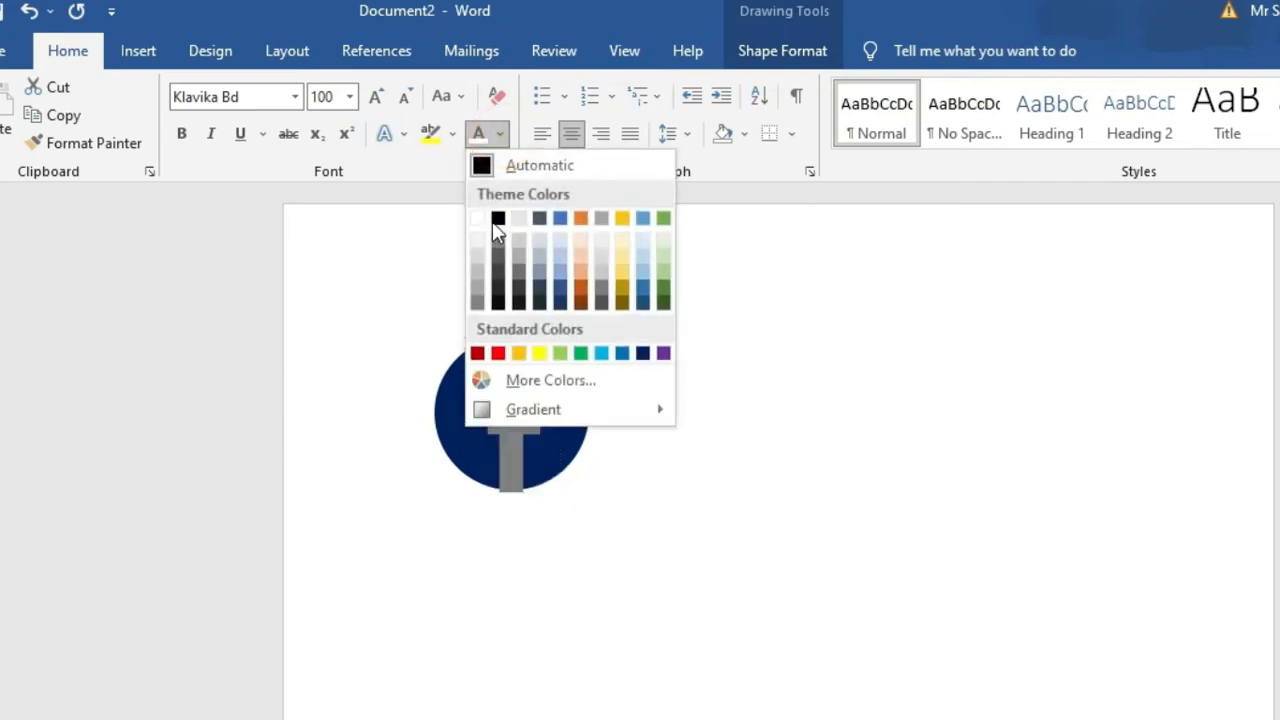
{"action": "left_click", "coordinate": [482, 221]}
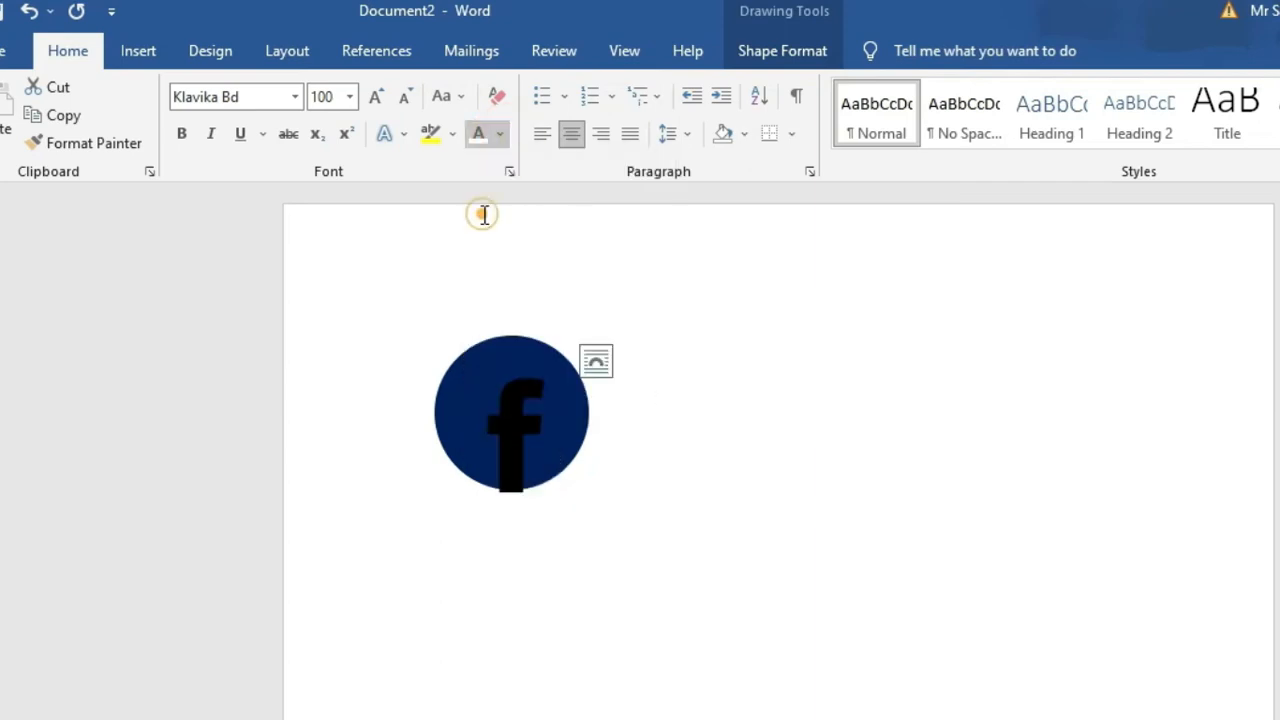
{"action": "left_click", "coordinate": [687, 445]}
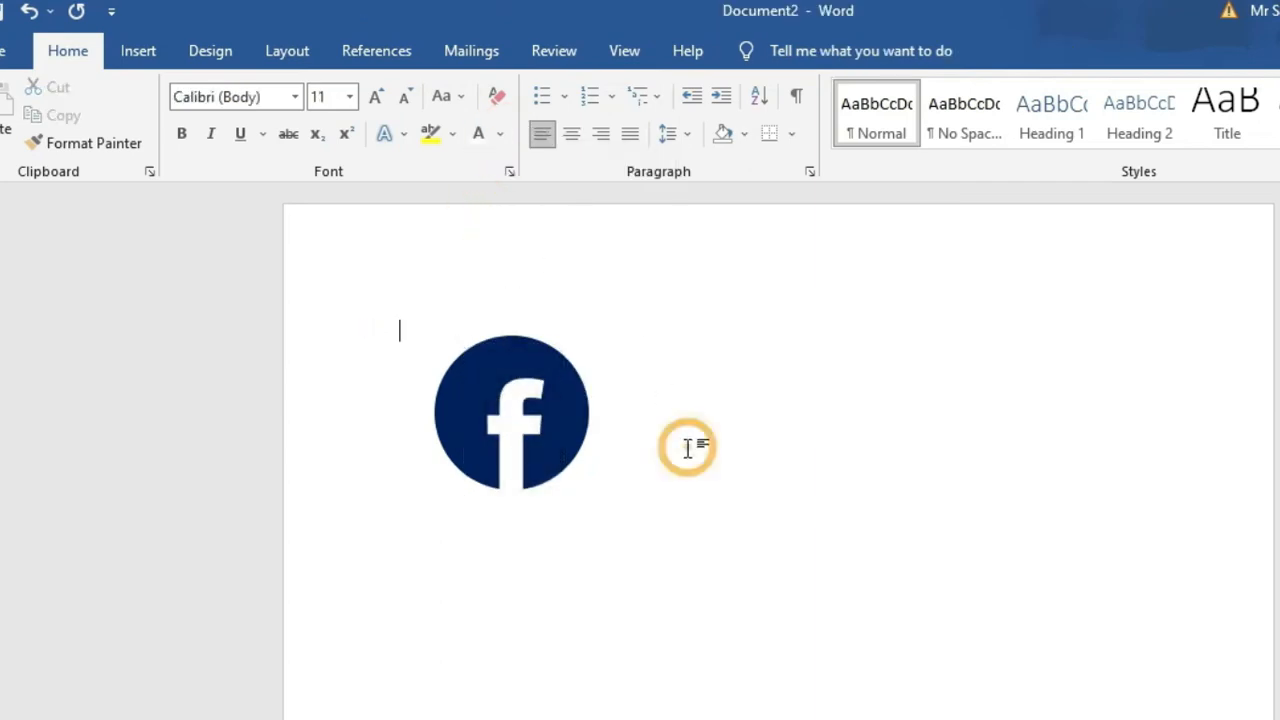
Step: Add a text box beside the blue circle with the text "Facebook Logo"
{"action": "left_click", "coordinate": [138, 52]}
{"action": "left_click", "coordinate": [286, 87]}
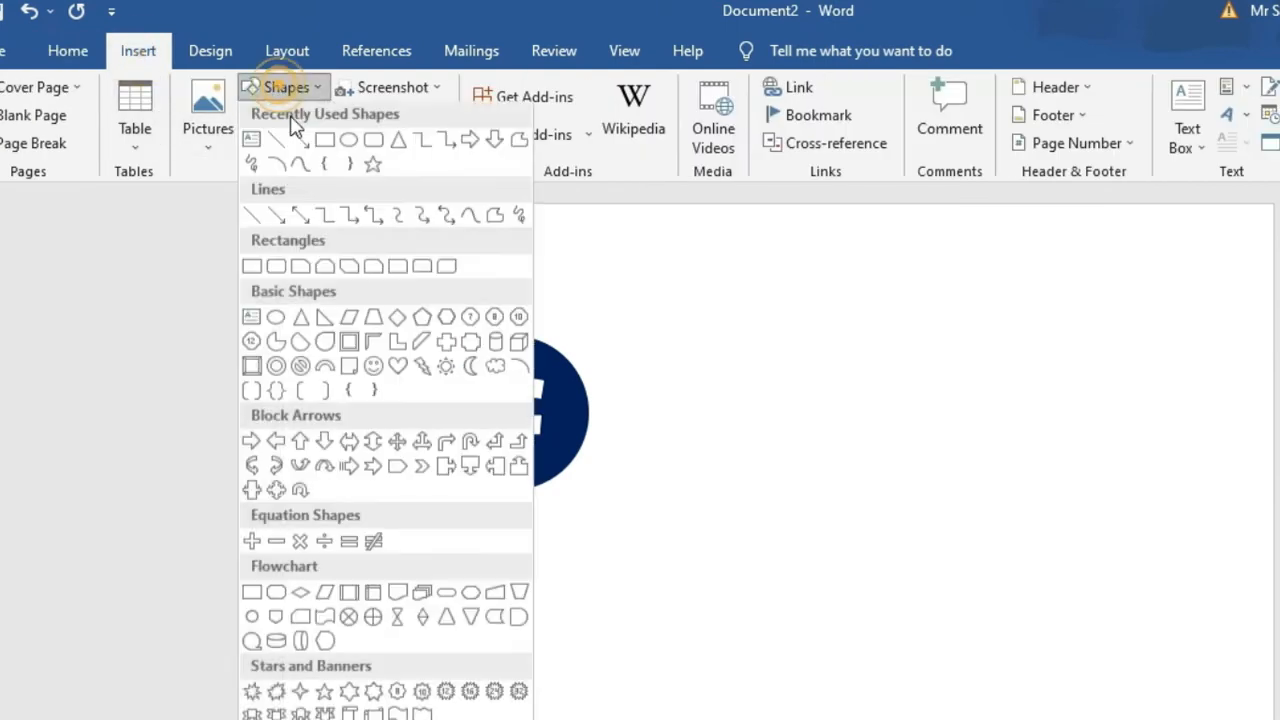
{"action": "left_click", "coordinate": [258, 158]}
{"action": "left_click_drag", "start_coordinate": [620, 357], "coordinate": [917, 466]}
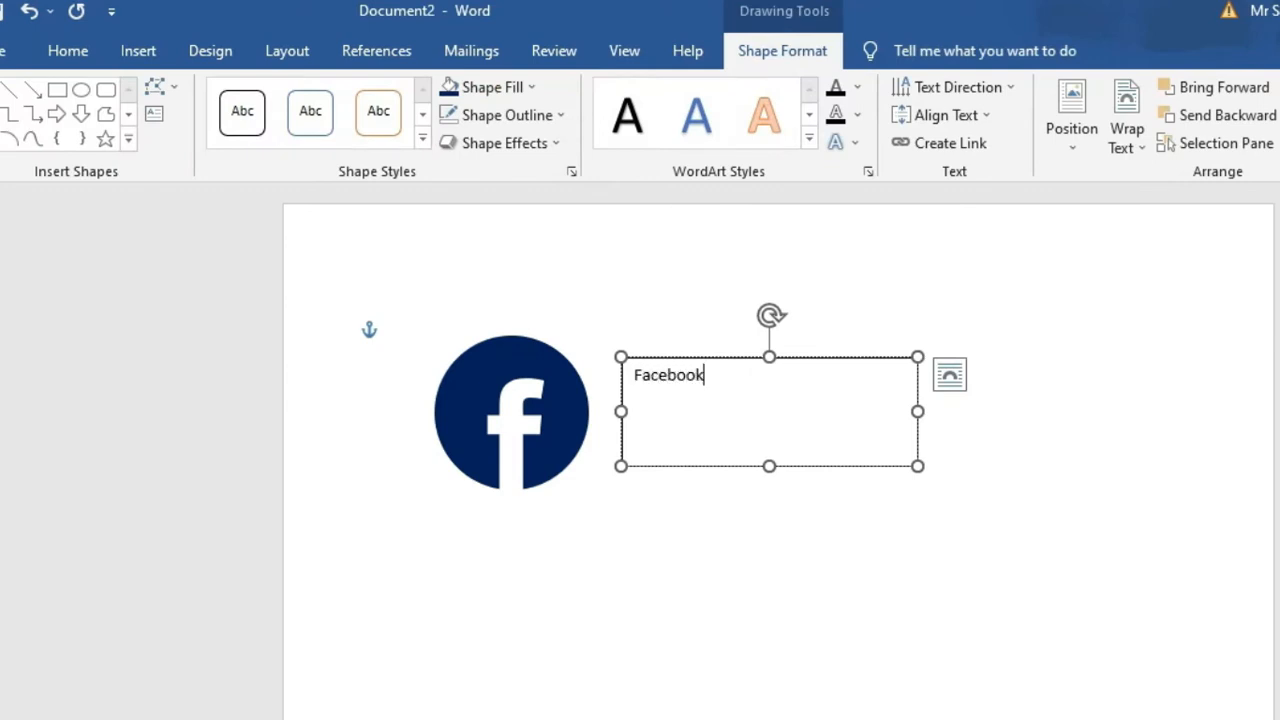
Step: Set the whole "Facebook Logo" caption in the Klavika Bd font
{"action": "key", "text": "ctrl+a"}
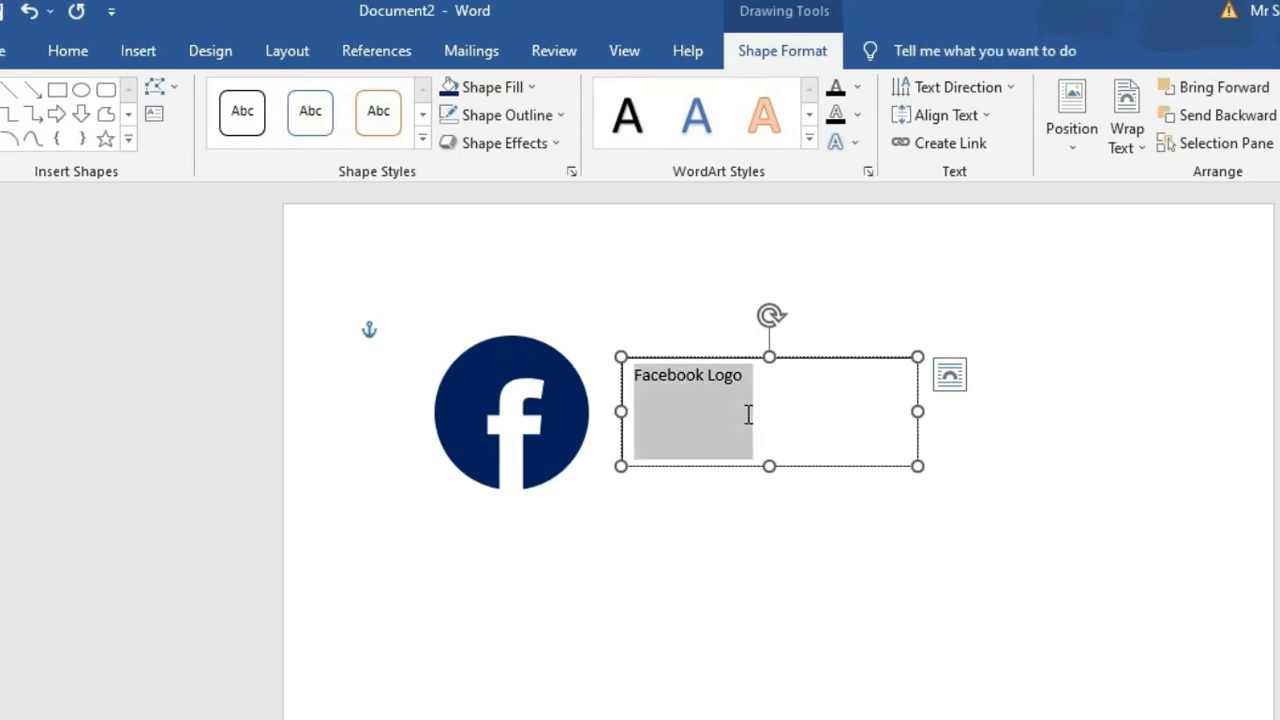
{"action": "left_click", "coordinate": [70, 52]}
{"action": "left_click", "coordinate": [241, 97]}
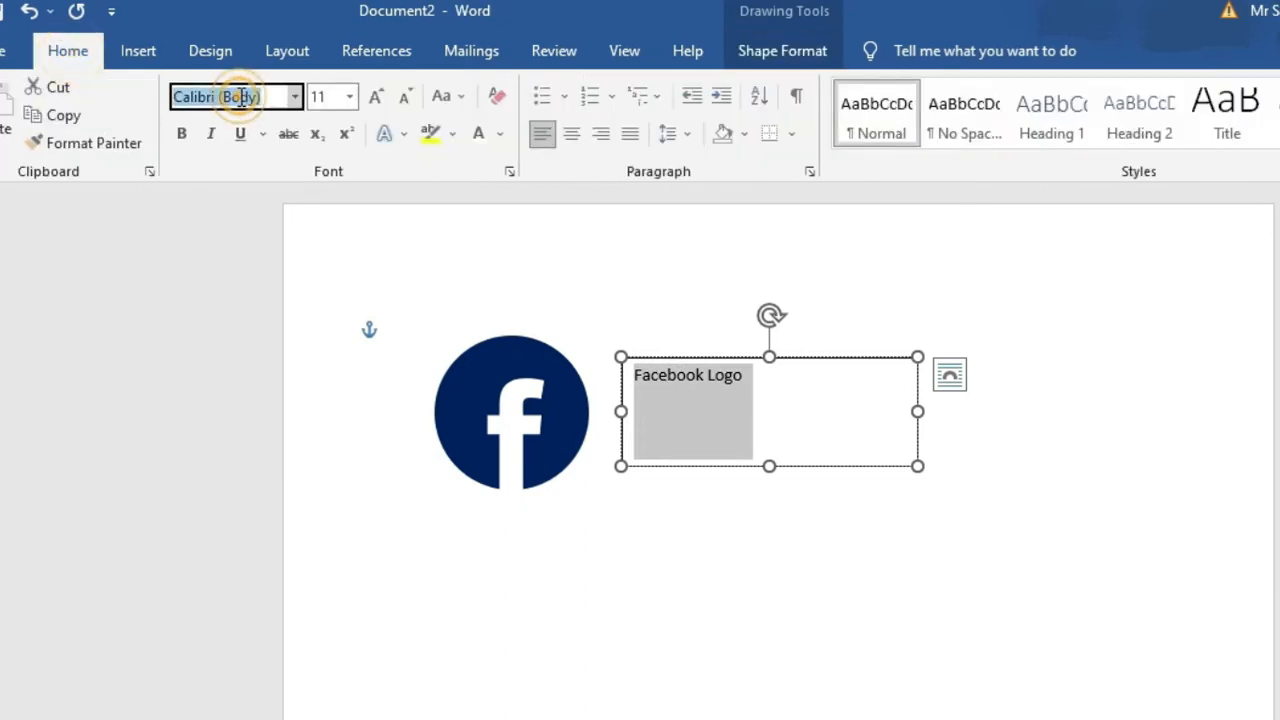
{"action": "type", "text": "K"}
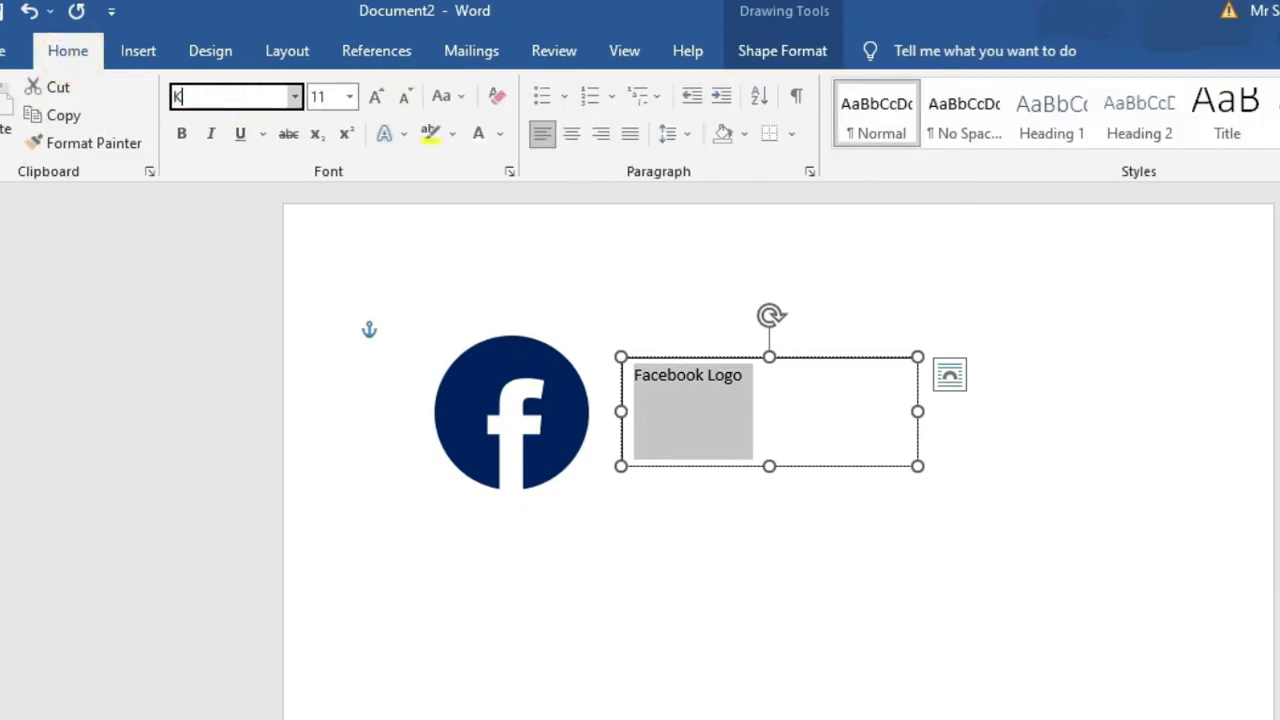
{"action": "type", "text": "alavika Bd"}
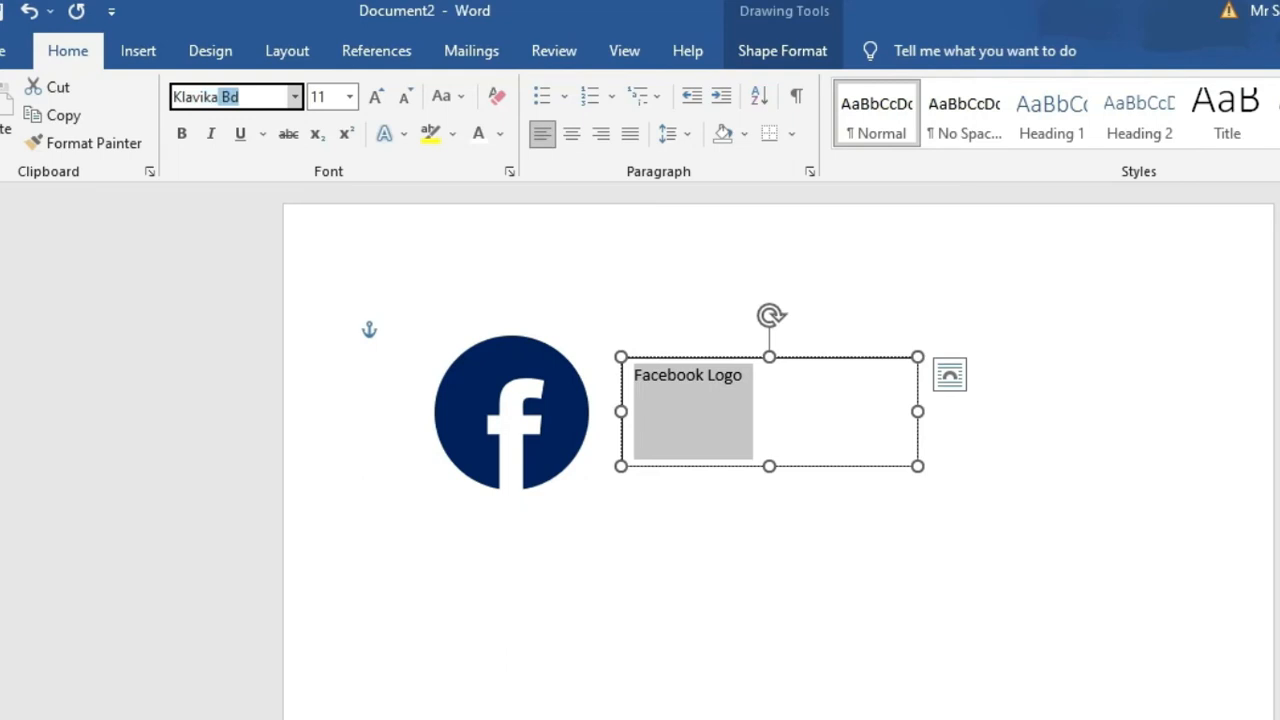
{"action": "key", "text": "Return"}
Step: Enlarge the "Facebook Logo" caption to font size 22
{"action": "key", "text": "ctrl+shift+period"}
{"action": "key", "text": "ctrl+shift+period"}
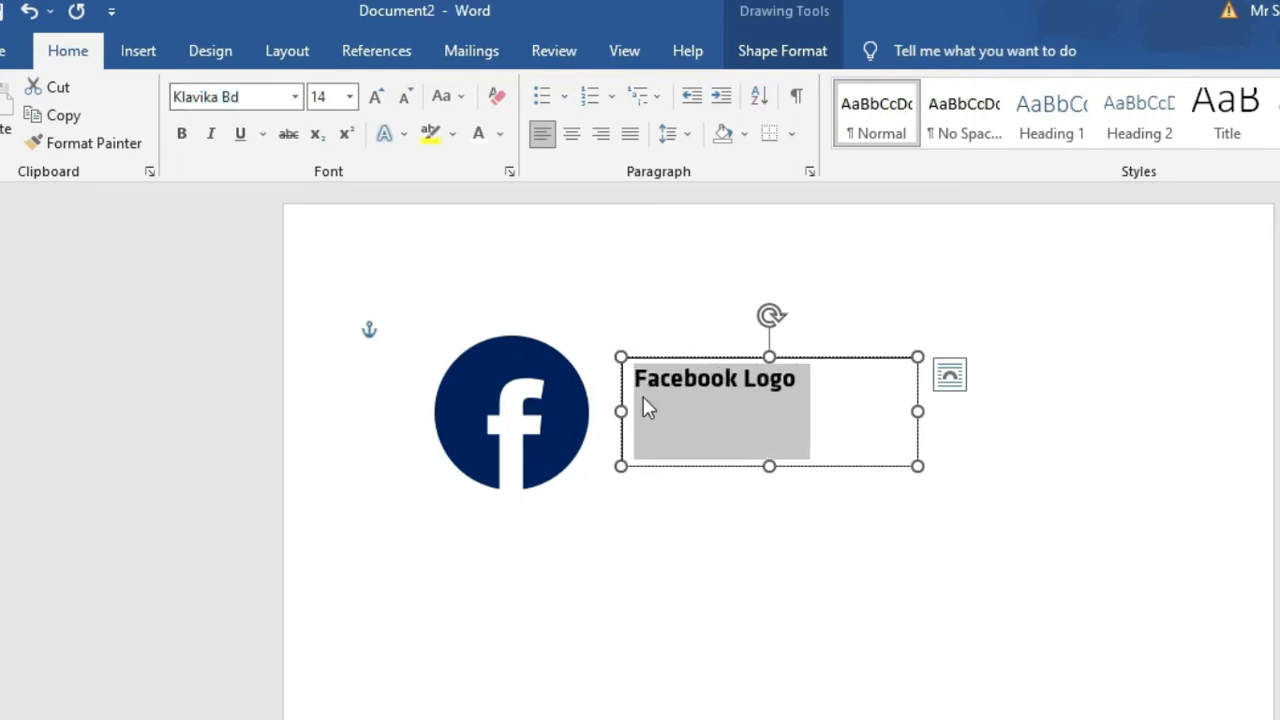
{"action": "key", "text": "ctrl+shift+period"}
{"action": "key", "text": "ctrl+shift+period"}
{"action": "key", "text": "ctrl+shift+period"}
{"action": "key", "text": "ctrl+shift+period"}
{"action": "left_click", "coordinate": [829, 497]}
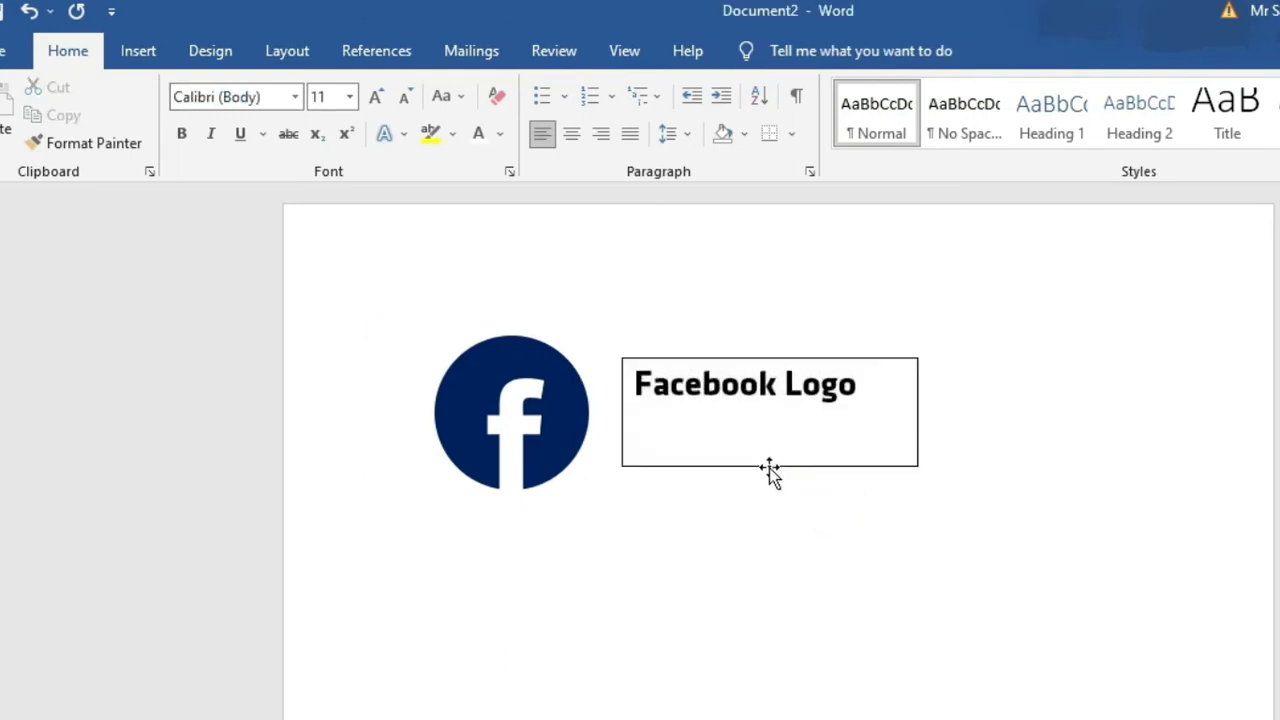
Step: Remove the outline and the fill from the "Facebook Logo" text box
{"action": "left_click", "coordinate": [769, 468]}
{"action": "left_click", "coordinate": [500, 133]}
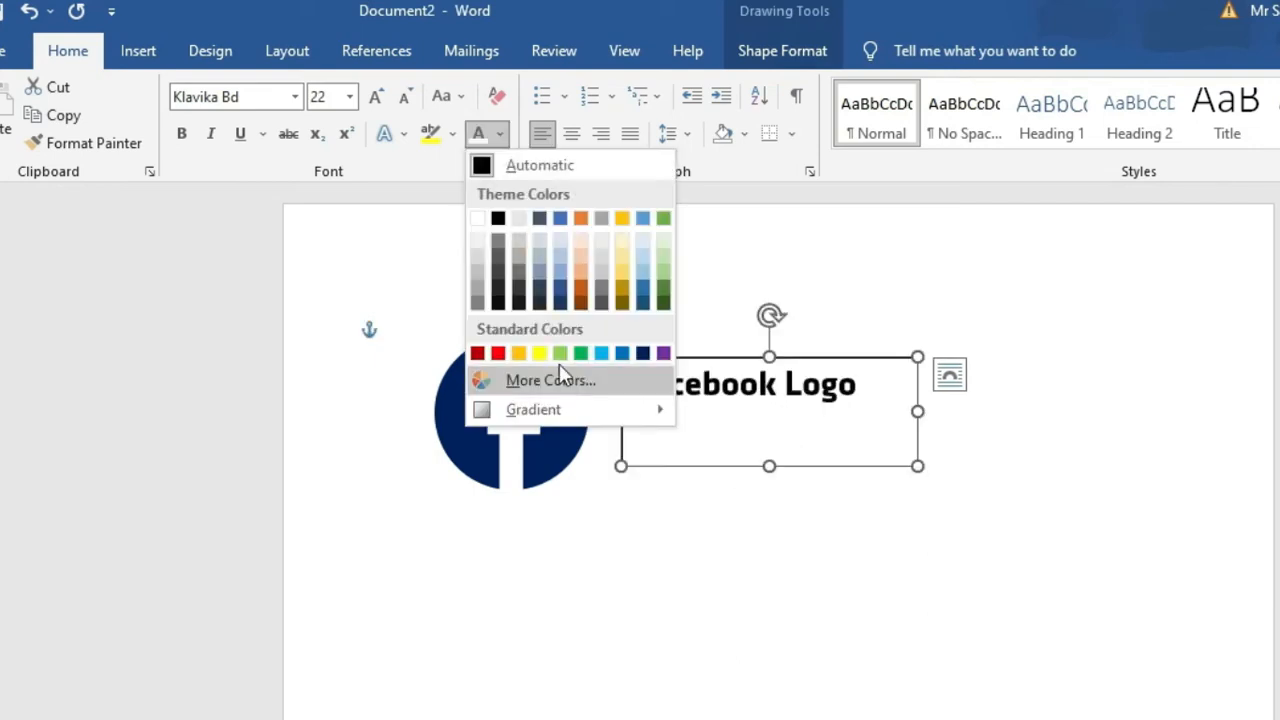
{"action": "key", "text": "Escape"}
{"action": "left_click", "coordinate": [782, 50]}
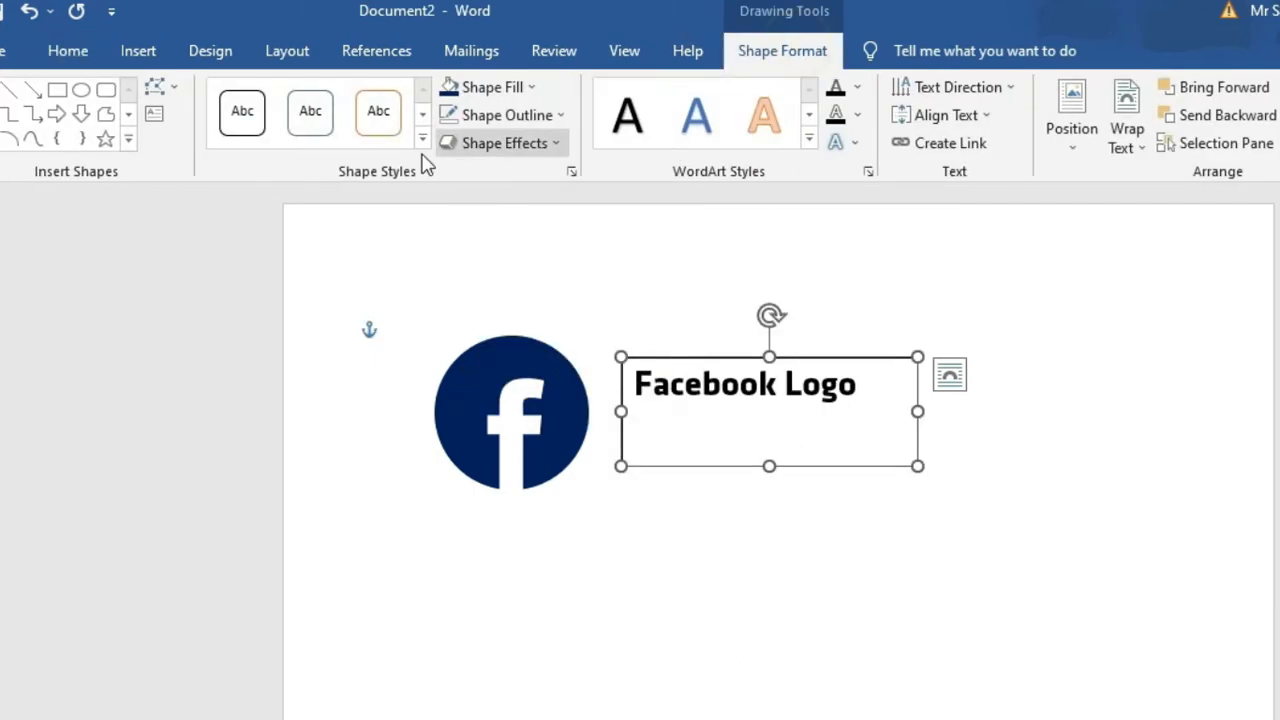
{"action": "left_click", "coordinate": [508, 113]}
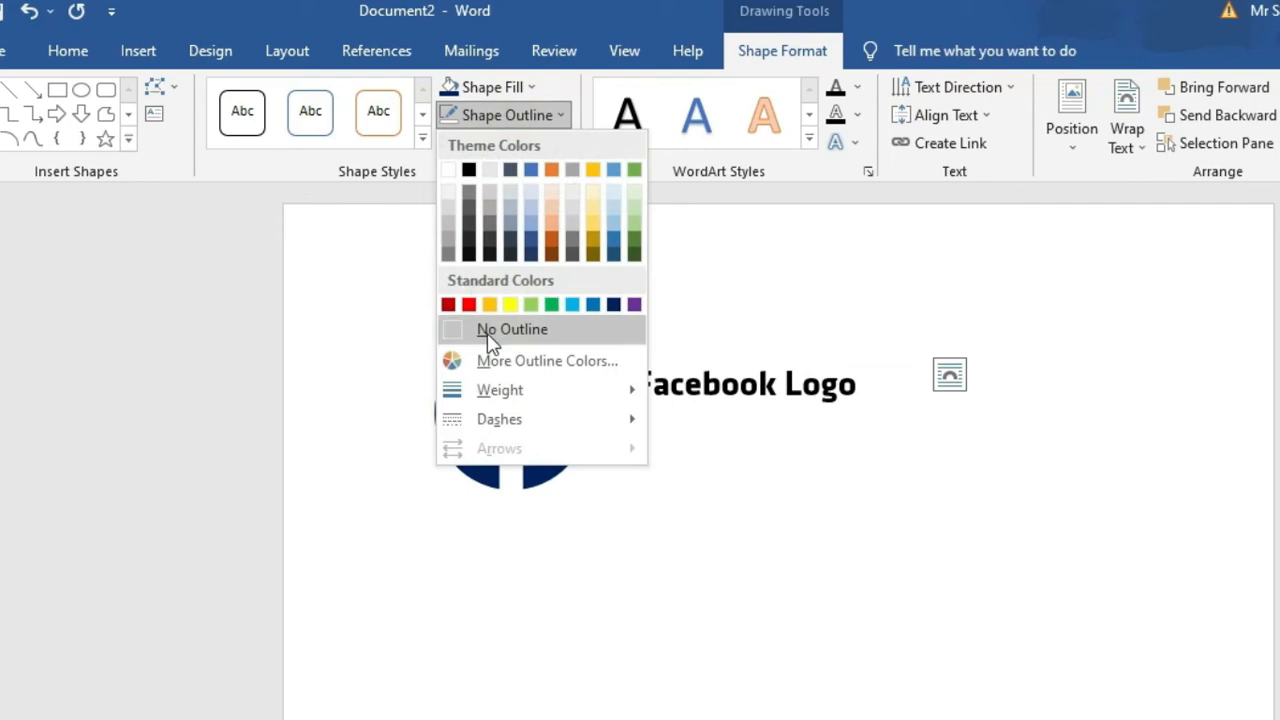
{"action": "left_click", "coordinate": [490, 326]}
{"action": "left_click", "coordinate": [495, 87]}
{"action": "left_click", "coordinate": [486, 299]}
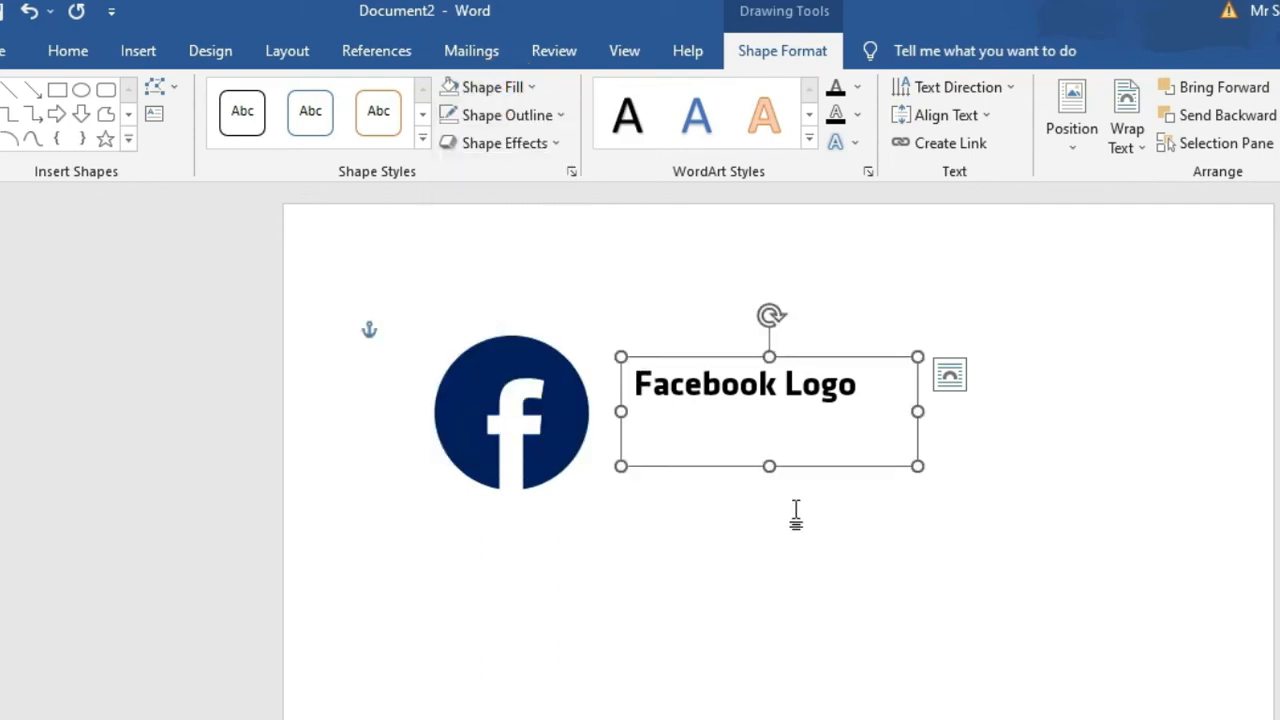
Step: Reduce the caption's text box height to fit its single line and move it down beside the lower part of the circle
{"action": "left_click", "coordinate": [792, 512]}
{"action": "left_click", "coordinate": [779, 384]}
{"action": "left_click_drag", "start_coordinate": [769, 466], "coordinate": [771, 414]}
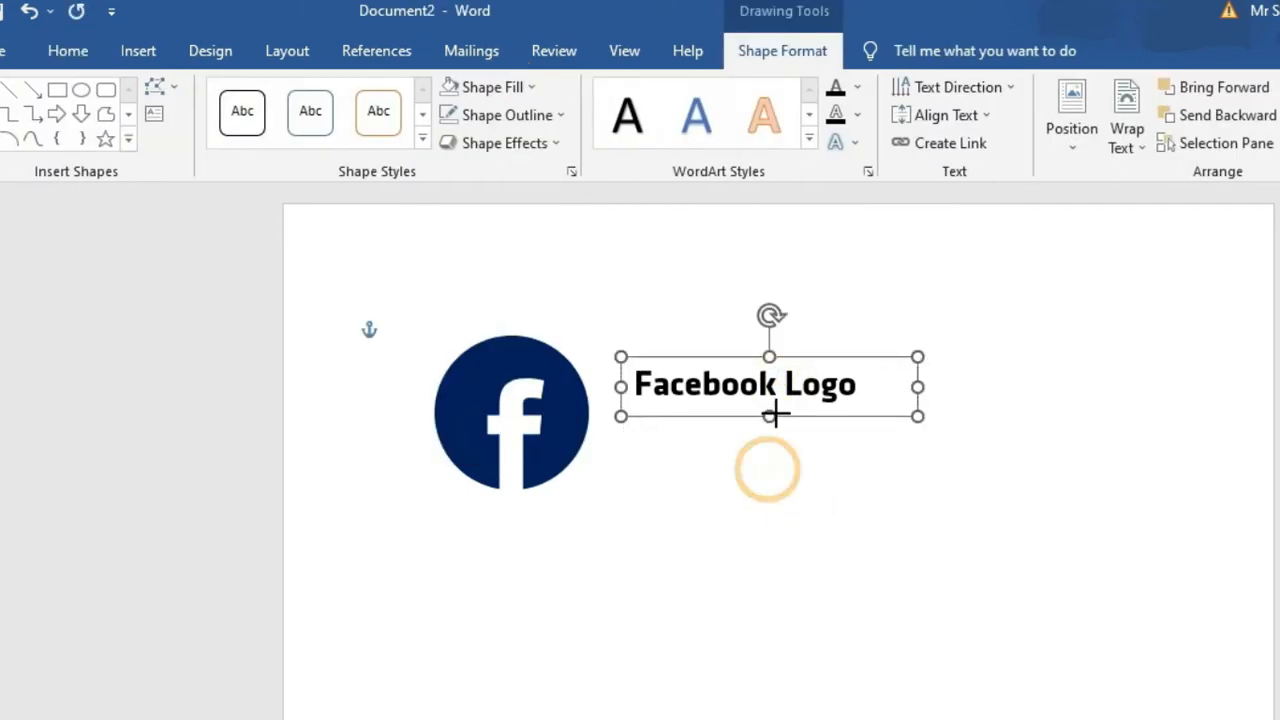
{"action": "left_click_drag", "start_coordinate": [787, 357], "coordinate": [771, 468]}
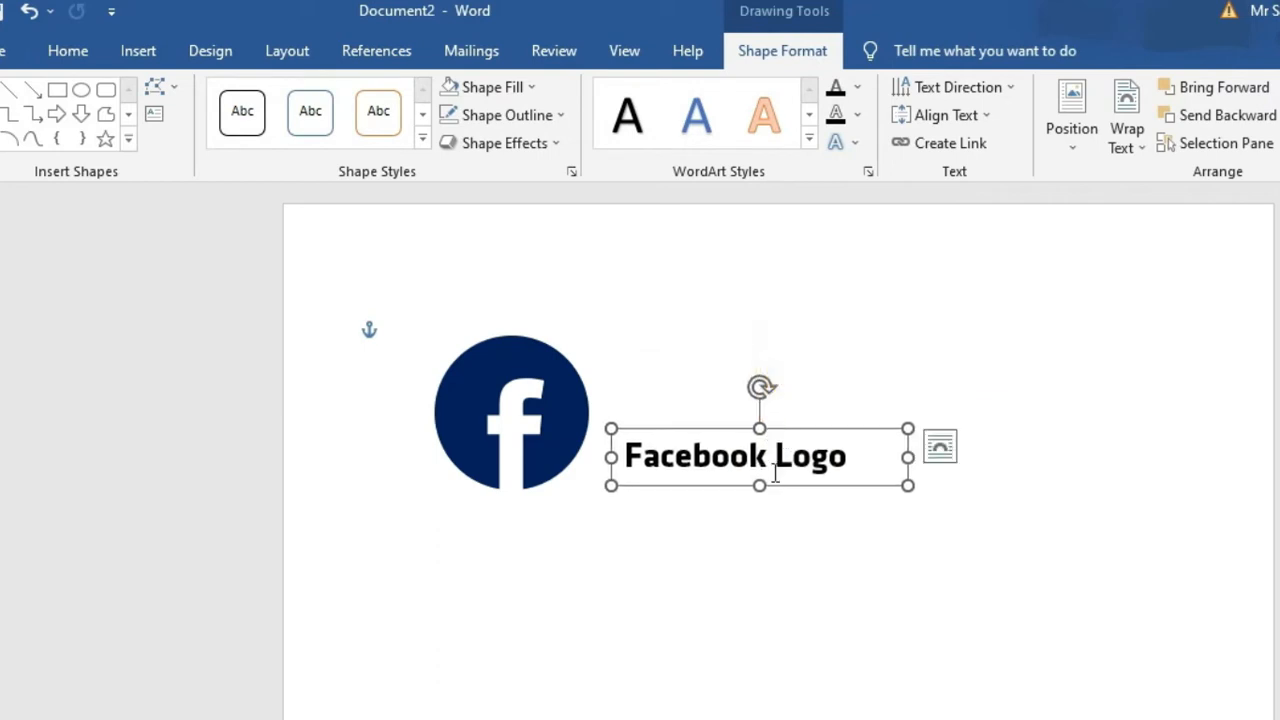
{"action": "left_click", "coordinate": [763, 557]}
Step: Draw a nearly square rounded rectangle below the Facebook logo, roughly as large as the blue circle
{"action": "scroll", "coordinate": [540, 598], "scroll_direction": "down", "scroll_amount": 2}
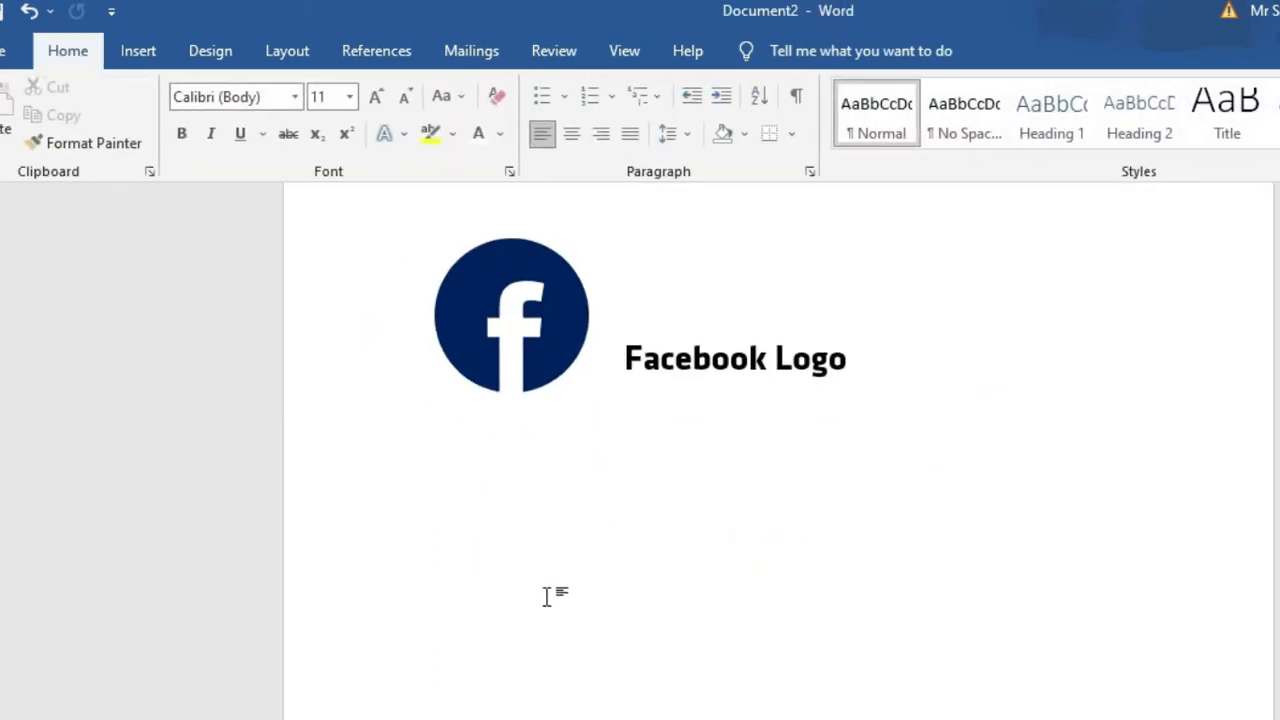
{"action": "left_click", "coordinate": [136, 51]}
{"action": "left_click", "coordinate": [284, 87]}
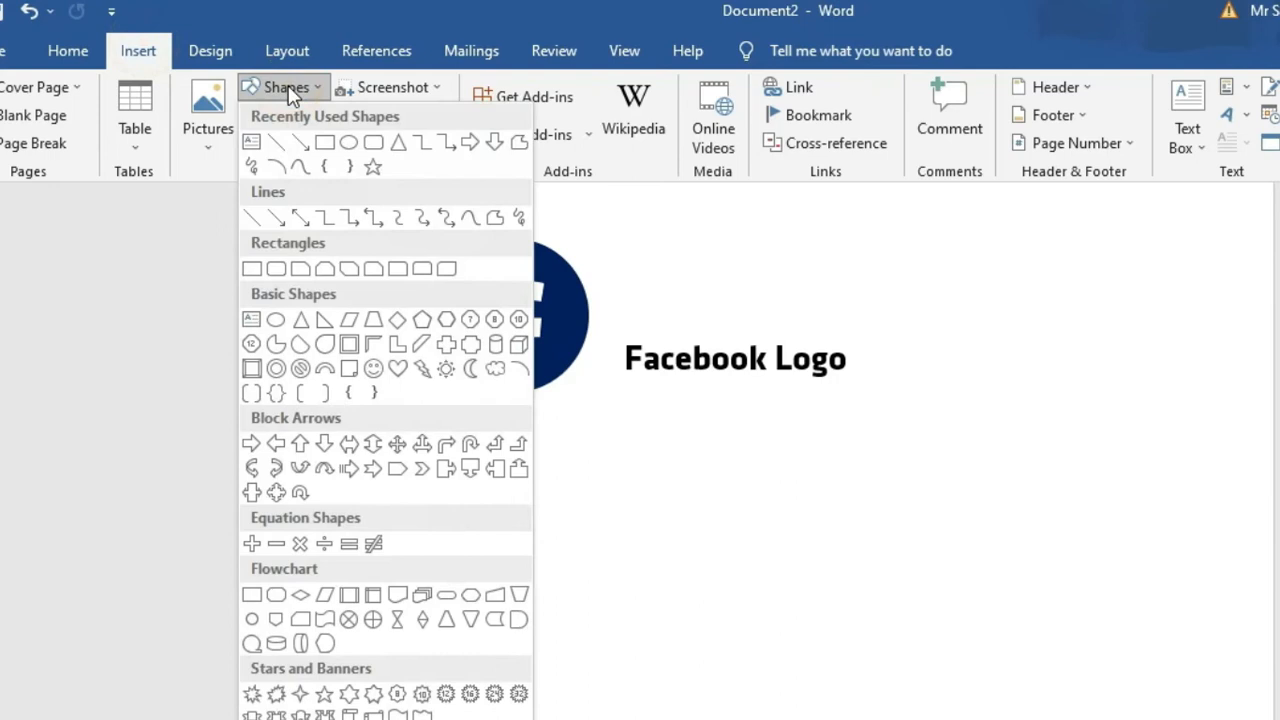
{"action": "left_click", "coordinate": [287, 272]}
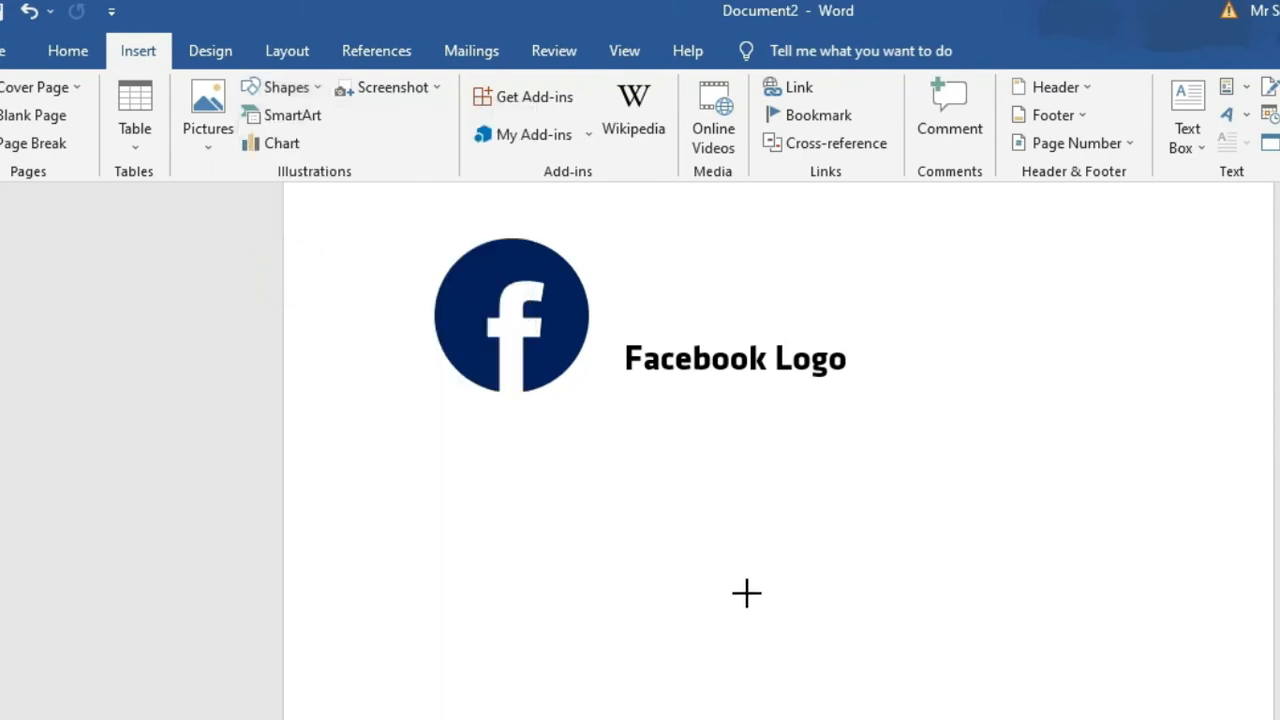
{"action": "left_click_drag", "start_coordinate": [448, 489], "coordinate": [610, 634]}
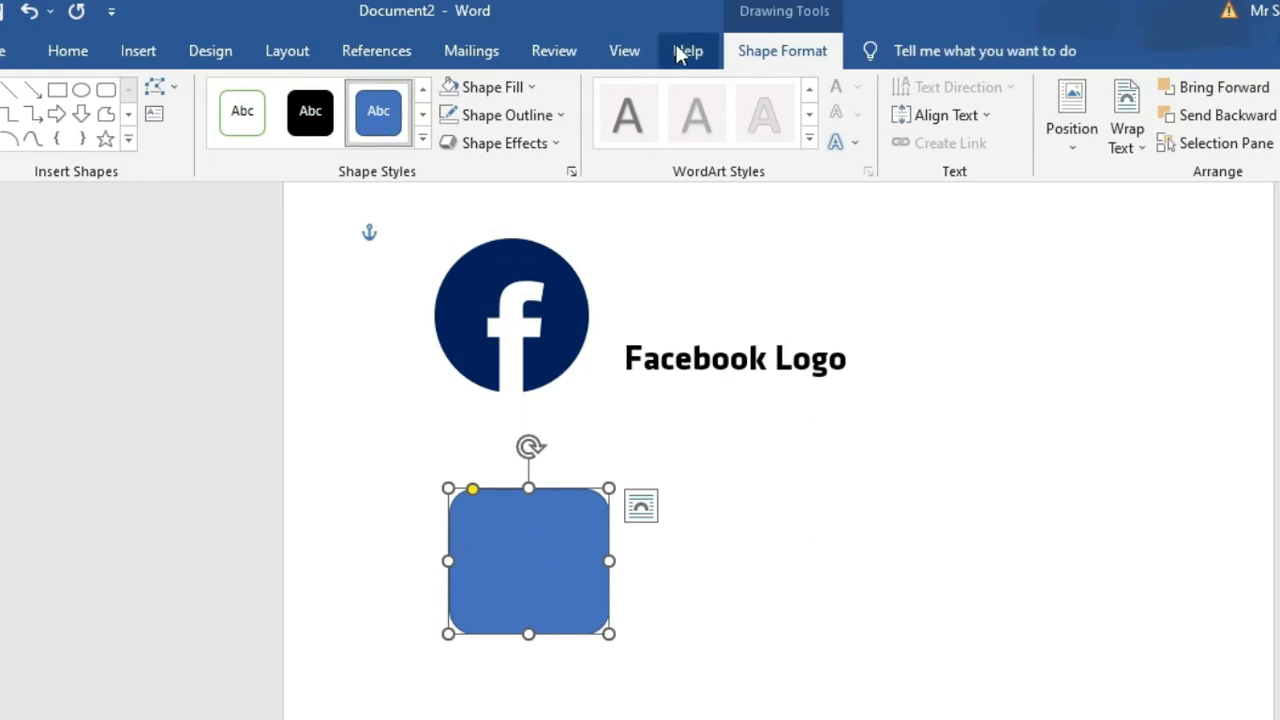
Step: Fill the rounded square with the custom dark brown color #5E4218
{"action": "left_click", "coordinate": [68, 52]}
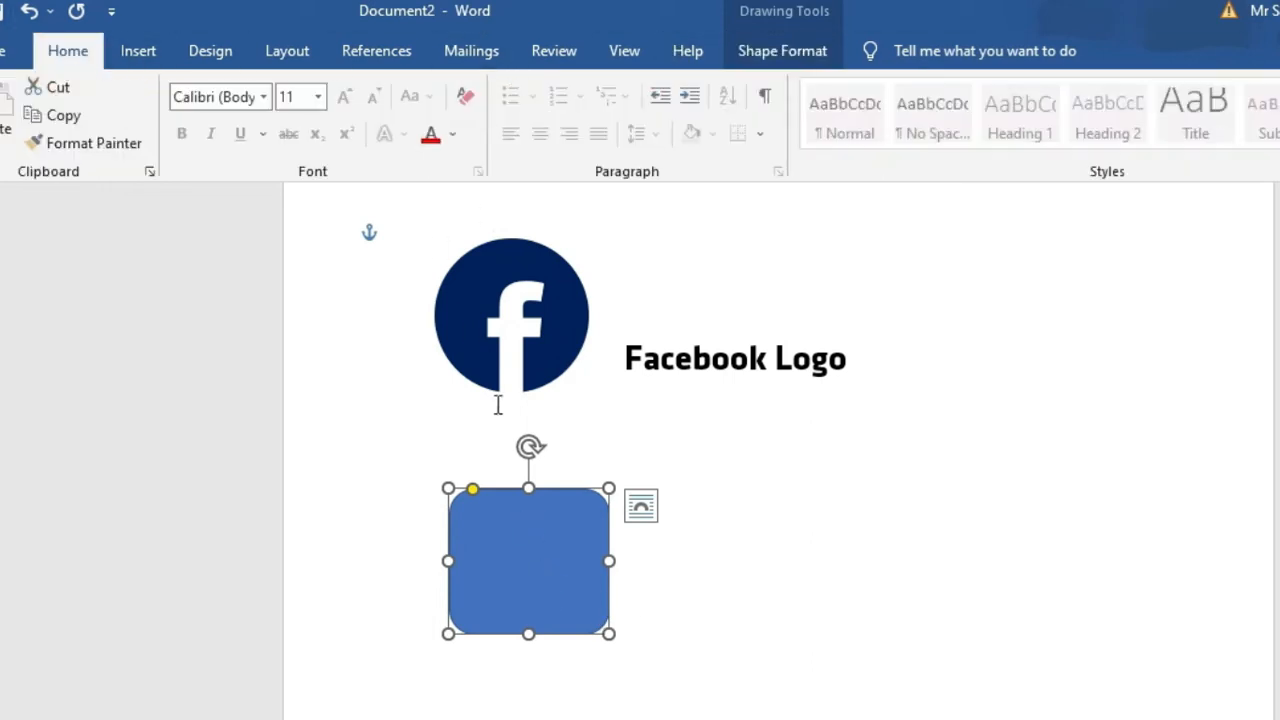
{"action": "left_click", "coordinate": [782, 50]}
{"action": "left_click", "coordinate": [490, 87]}
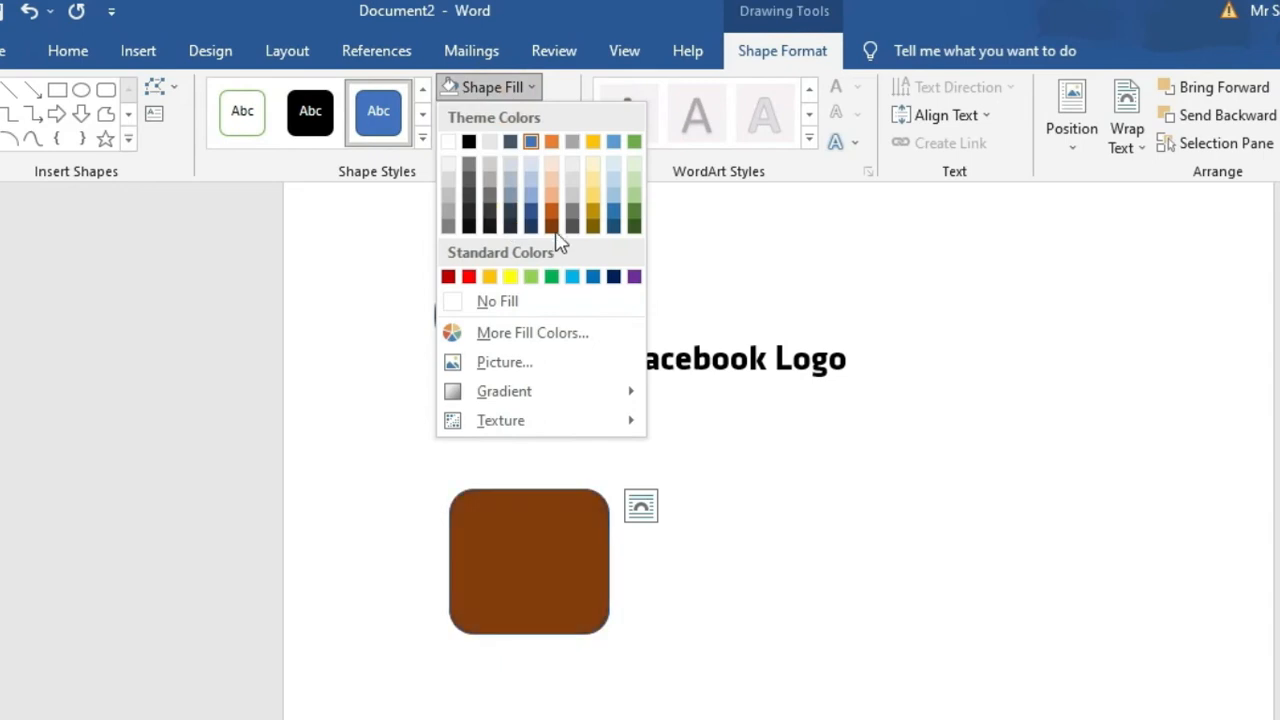
{"action": "left_click", "coordinate": [512, 333]}
{"action": "left_click", "coordinate": [634, 357]}
{"action": "left_click_drag", "start_coordinate": [857, 363], "coordinate": [857, 409]}
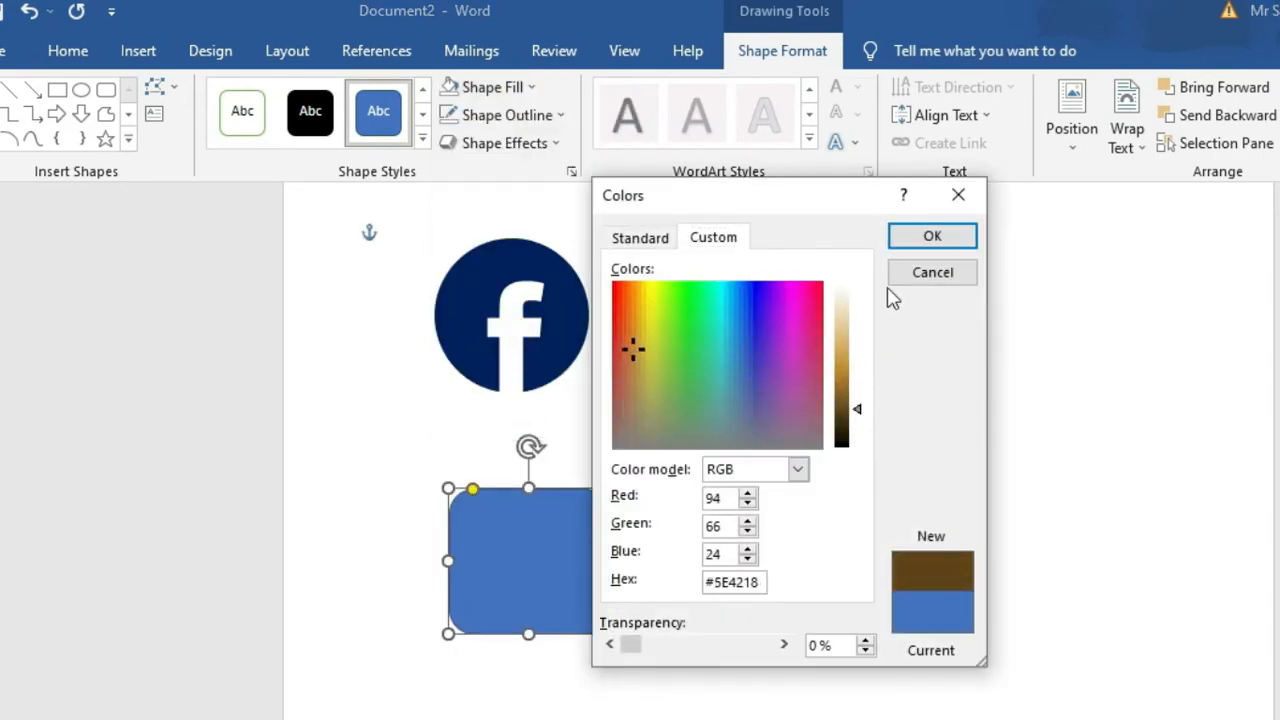
{"action": "left_click", "coordinate": [932, 236]}
{"action": "left_click", "coordinate": [706, 596]}
{"action": "left_click", "coordinate": [558, 574]}
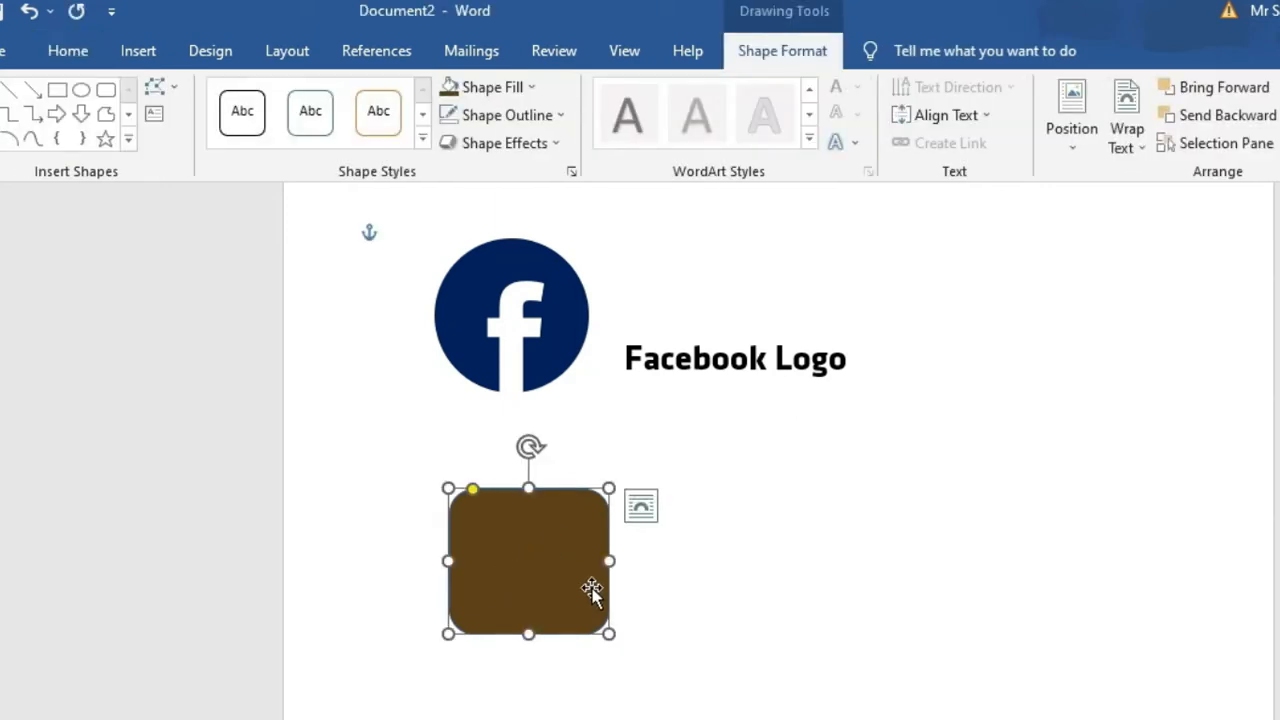
{"action": "left_click", "coordinate": [706, 628]}
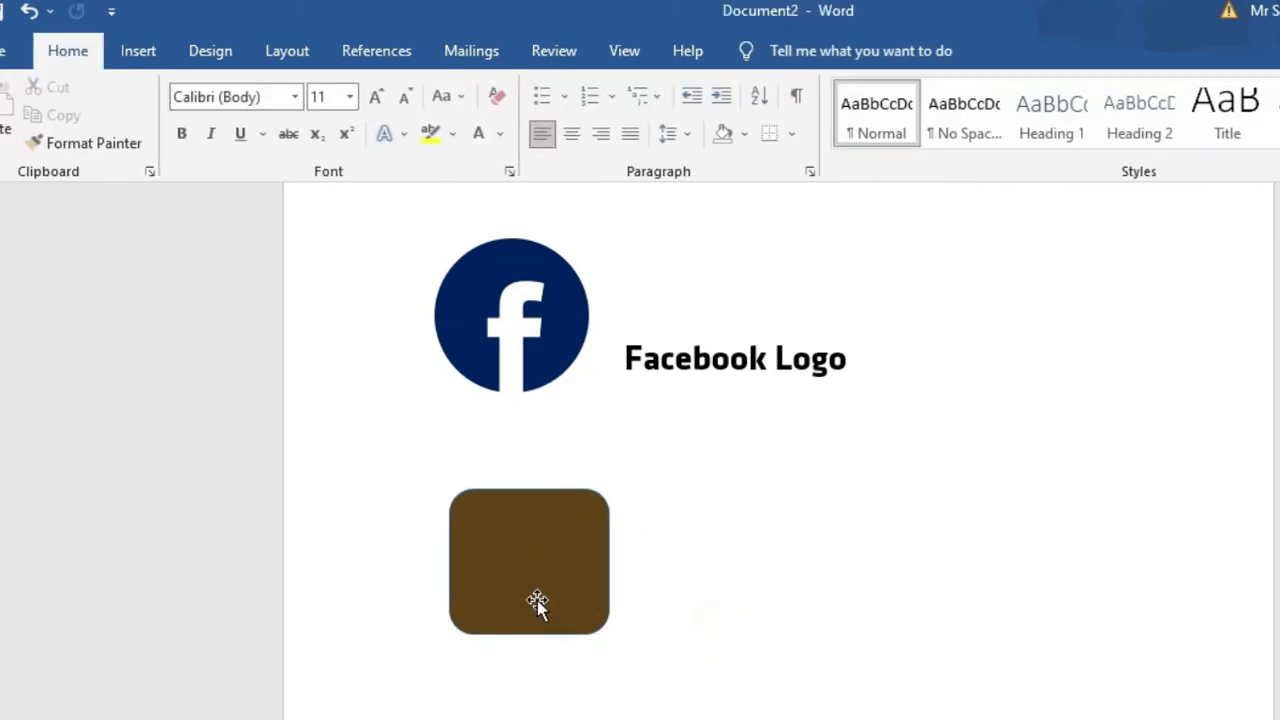
Step: Remove the outline from the brown rounded square
{"action": "left_click", "coordinate": [535, 598]}
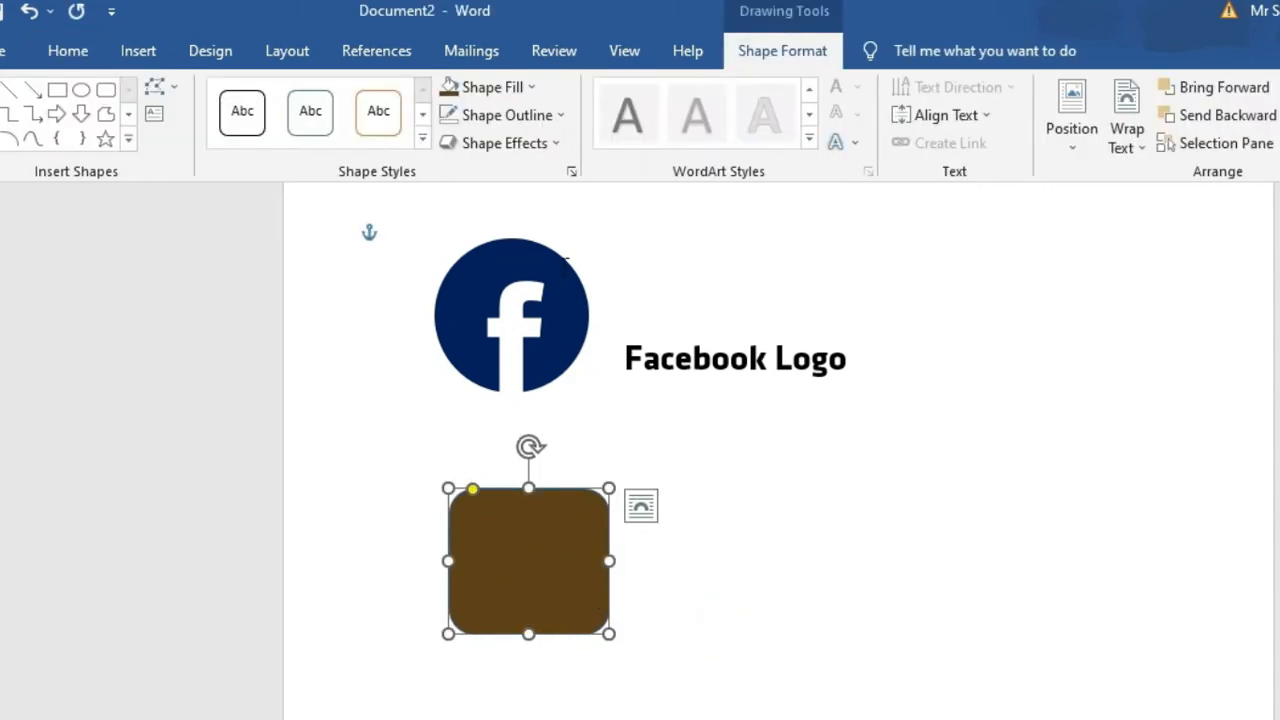
{"action": "left_click", "coordinate": [508, 92]}
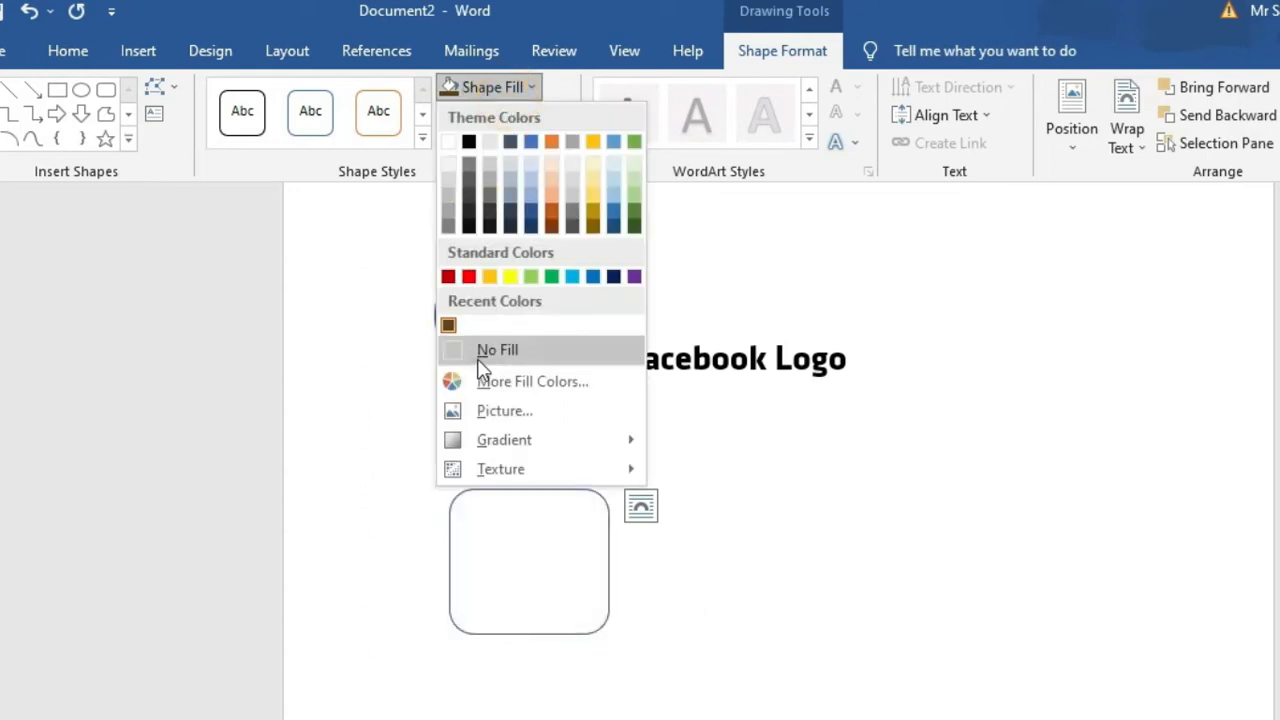
{"action": "left_click", "coordinate": [551, 120]}
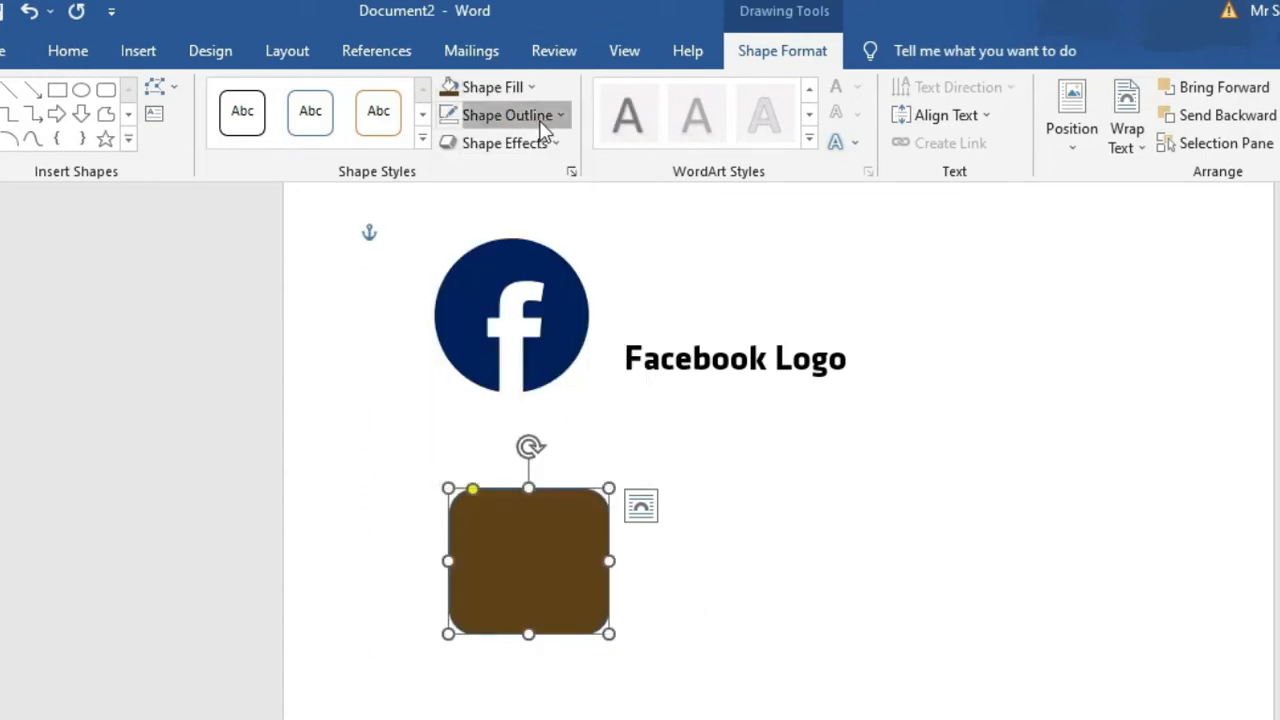
{"action": "left_click", "coordinate": [557, 118]}
{"action": "left_click", "coordinate": [495, 378]}
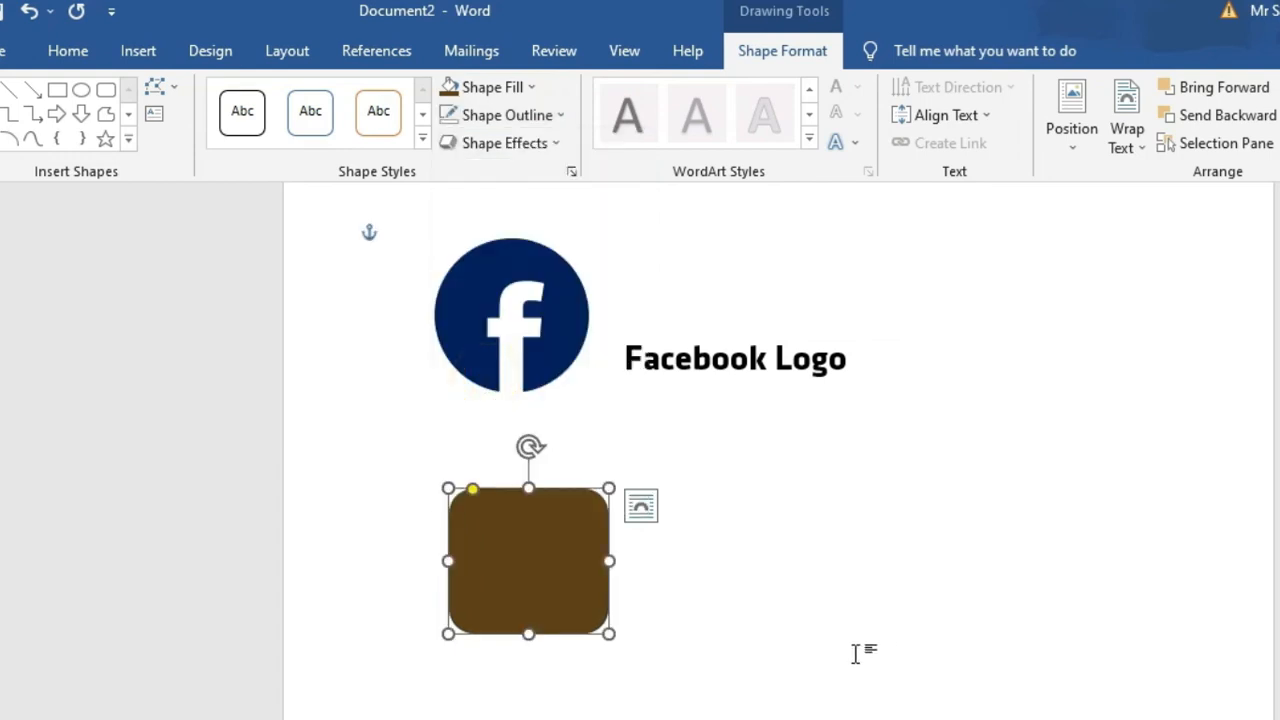
{"action": "left_click", "coordinate": [821, 654]}
Step: Duplicate the brown rounded square and shrink the copy to about half its width and height
{"action": "left_click", "coordinate": [503, 569]}
{"action": "key", "text": "ctrl+v"}
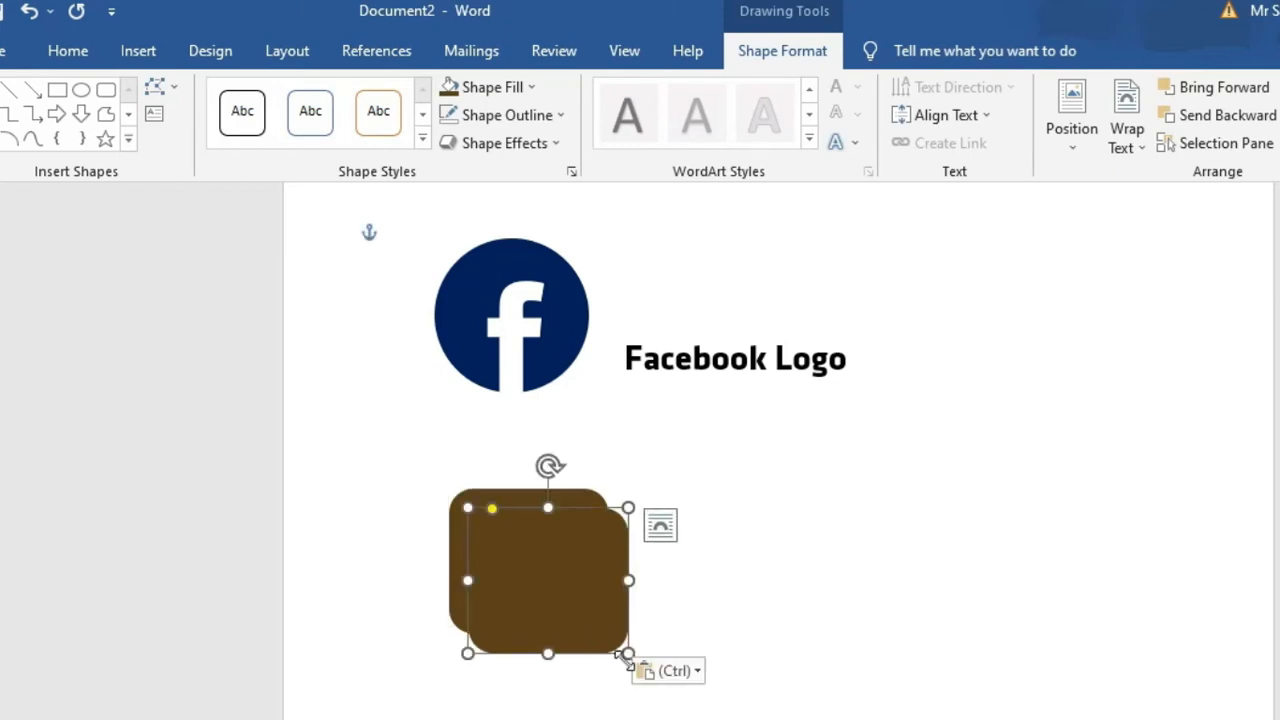
{"action": "left_click_drag", "start_coordinate": [626, 655], "coordinate": [547, 579]}
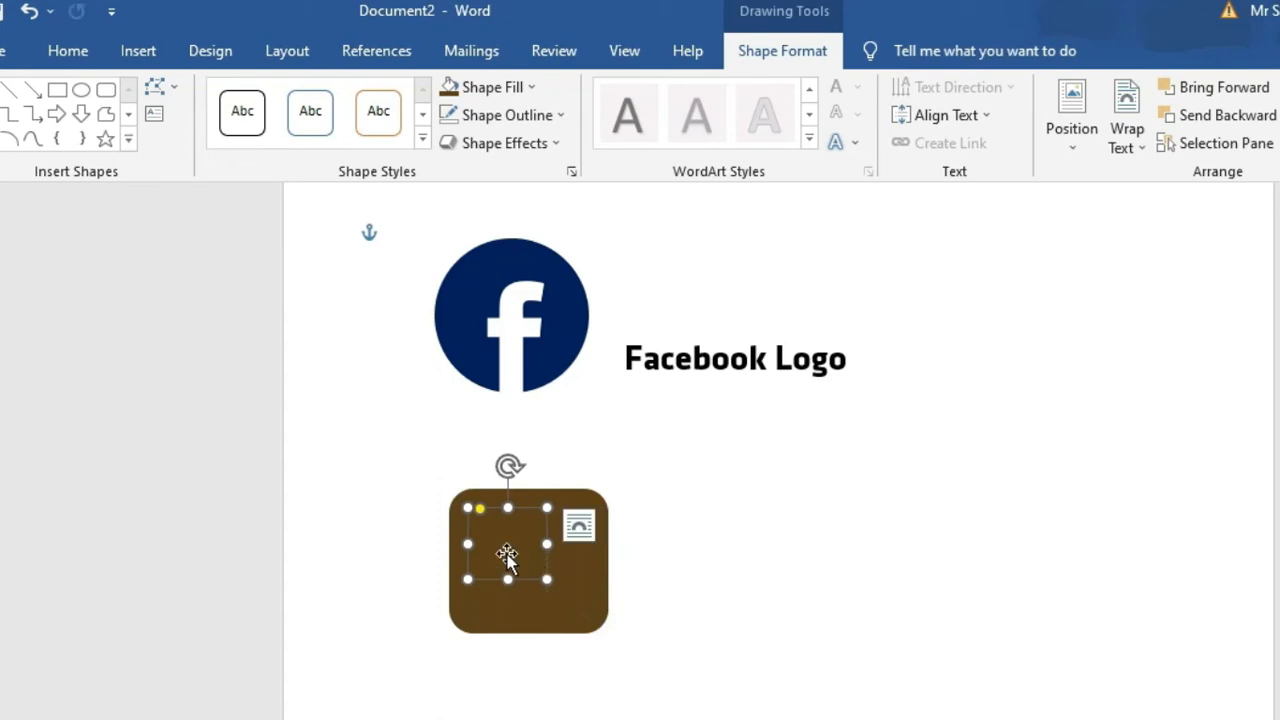
Step: Fill the smaller rounded square with the lightest gray theme color, just below white
{"action": "left_click", "coordinate": [792, 650]}
{"action": "left_click", "coordinate": [498, 545]}
{"action": "left_click", "coordinate": [497, 90]}
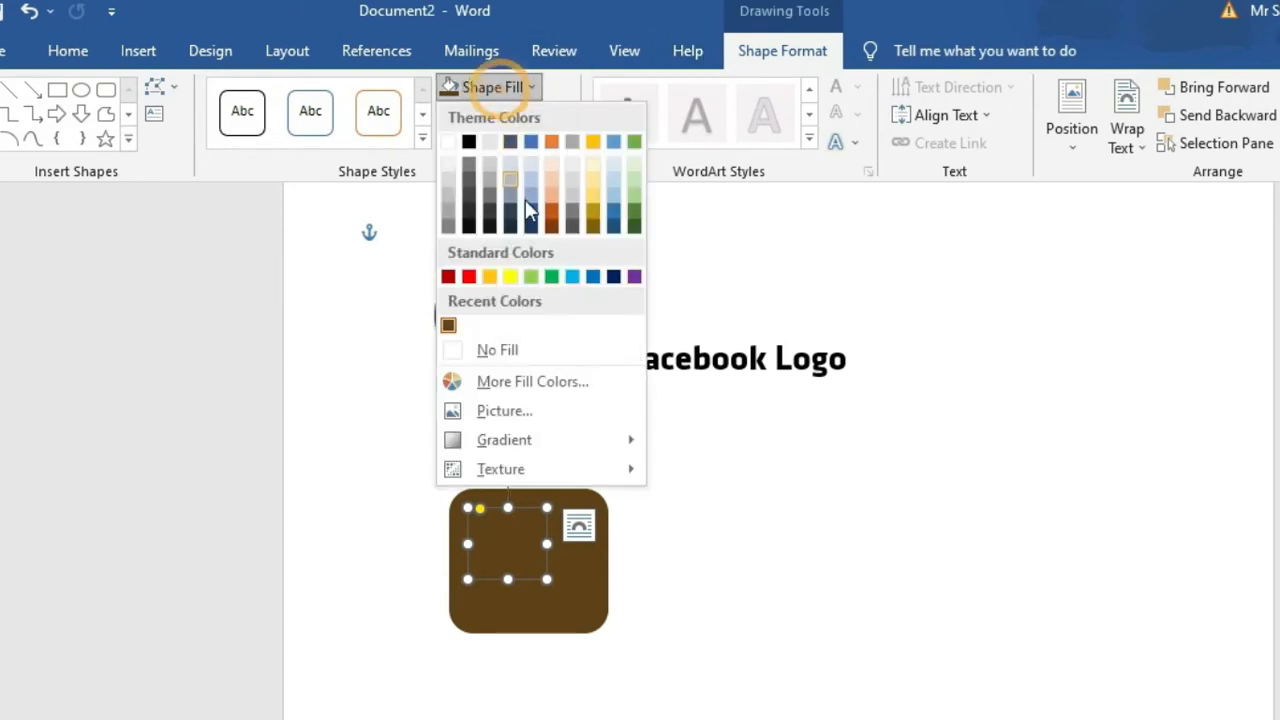
{"action": "left_click", "coordinate": [449, 170]}
Step: Enlarge the light gray rounded square slightly from its lower-right corner, keeping it inside the brown square
{"action": "left_click", "coordinate": [727, 642]}
{"action": "left_click", "coordinate": [531, 550]}
{"action": "left_click_drag", "start_coordinate": [545, 578], "coordinate": [560, 587]}
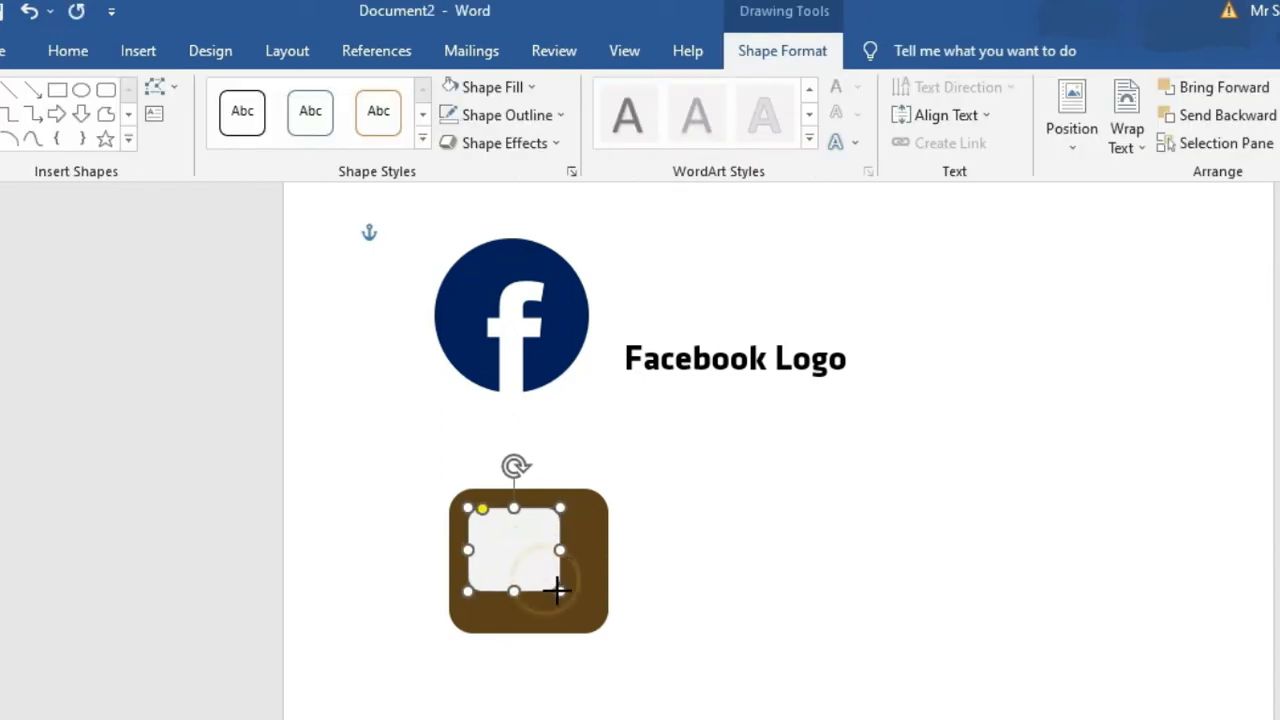
{"action": "left_click", "coordinate": [651, 591]}
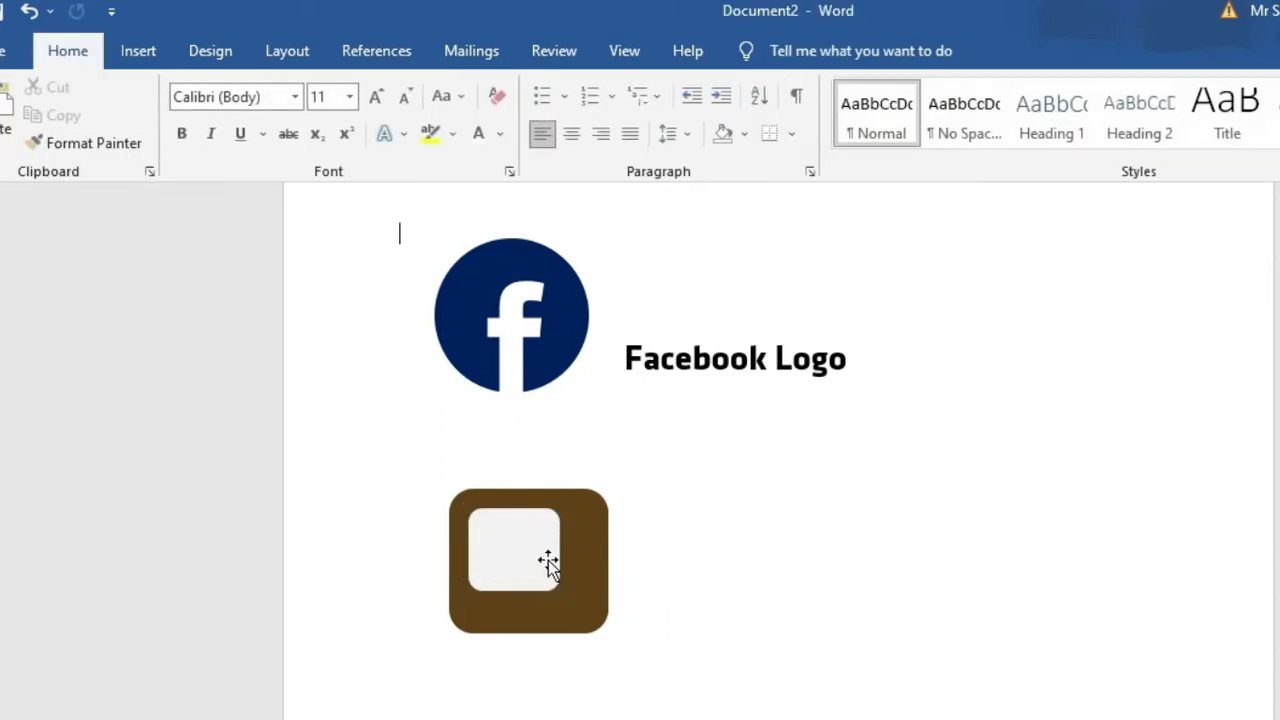
Step: Center the light gray square within the brown square using Align Center and Align Middle
{"action": "left_click", "coordinate": [530, 562]}
{"action": "left_click", "coordinate": [586, 616]}
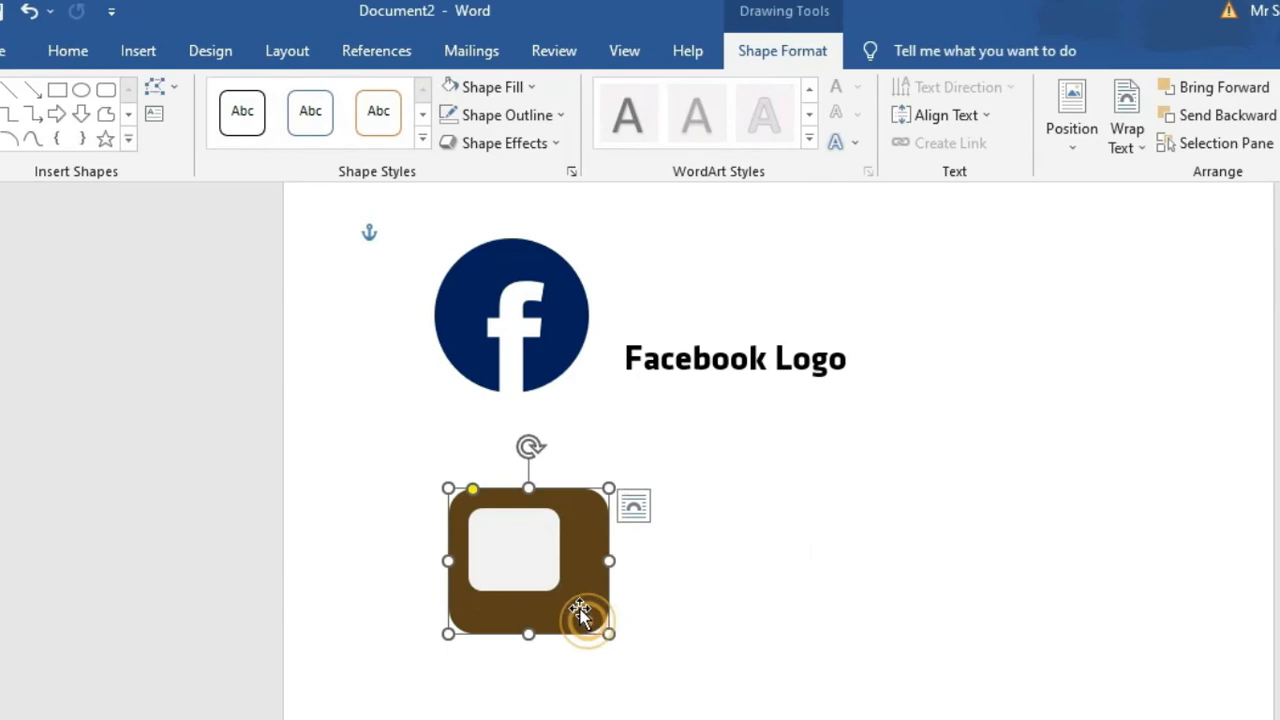
{"action": "left_click", "coordinate": [543, 551]}
{"action": "left_click", "coordinate": [770, 605]}
{"action": "left_click", "coordinate": [542, 567]}
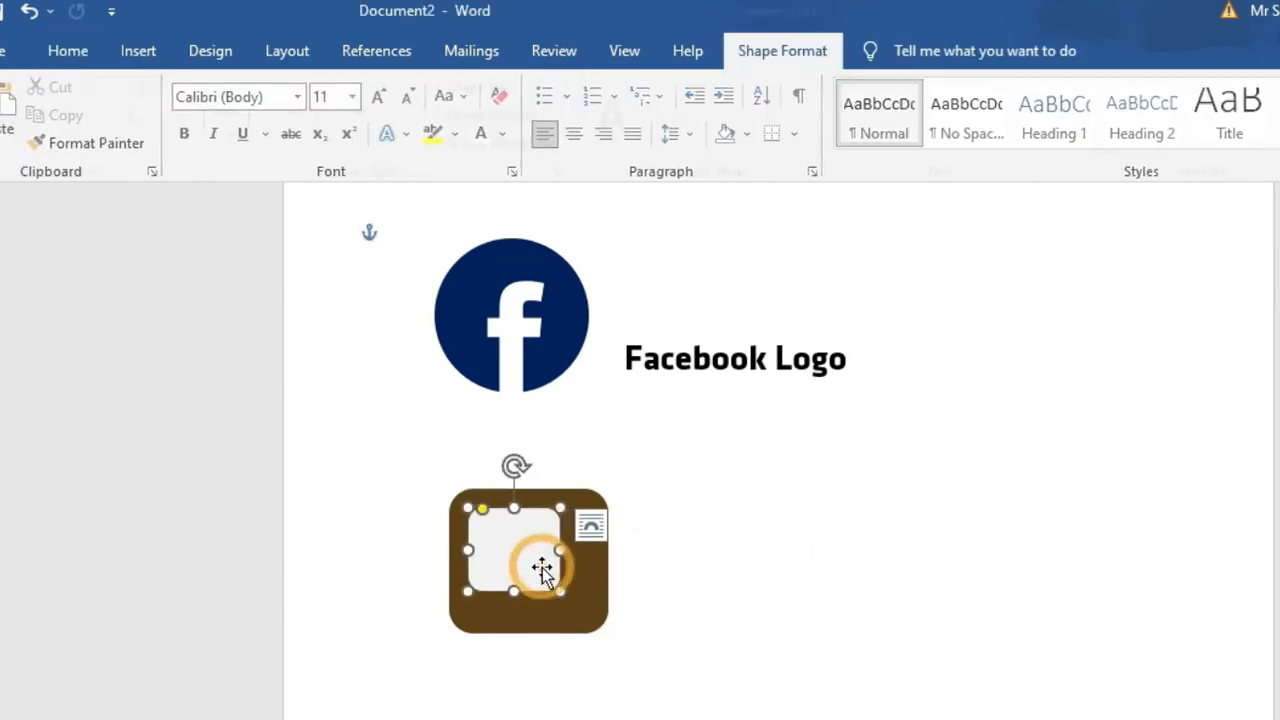
{"action": "left_click", "coordinate": [590, 622], "text": "shift"}
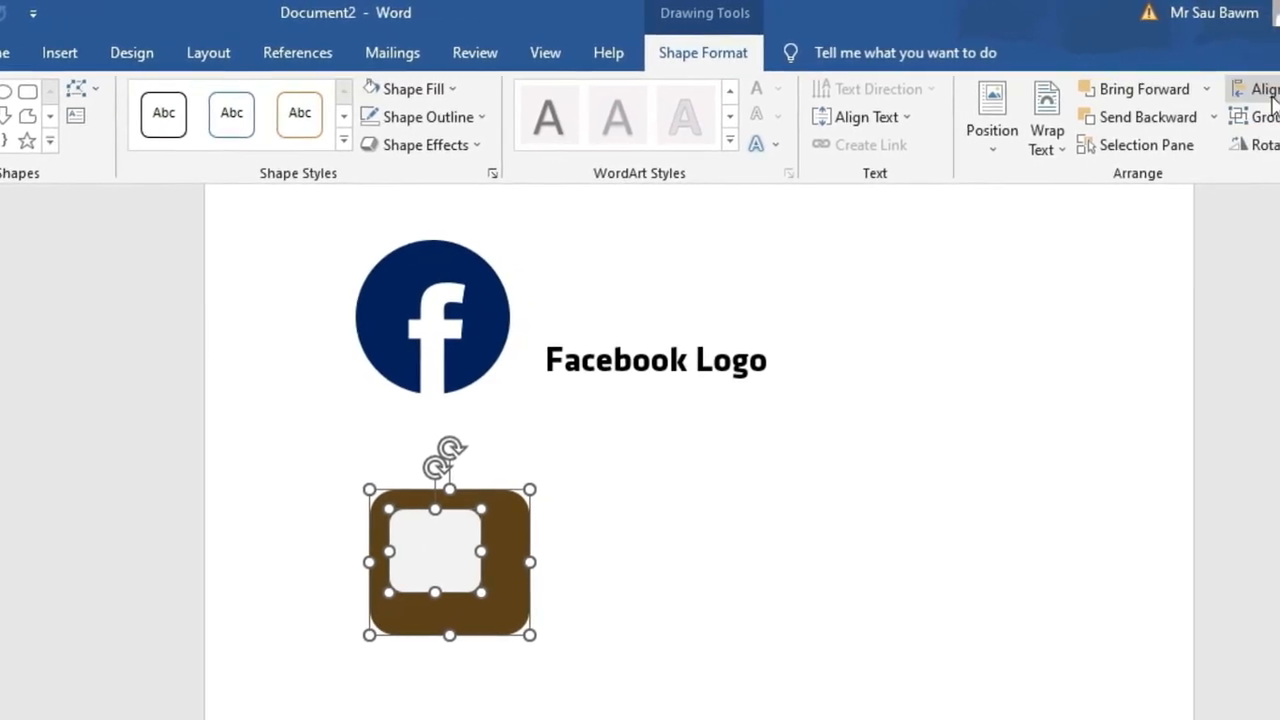
{"action": "left_click", "coordinate": [1260, 90]}
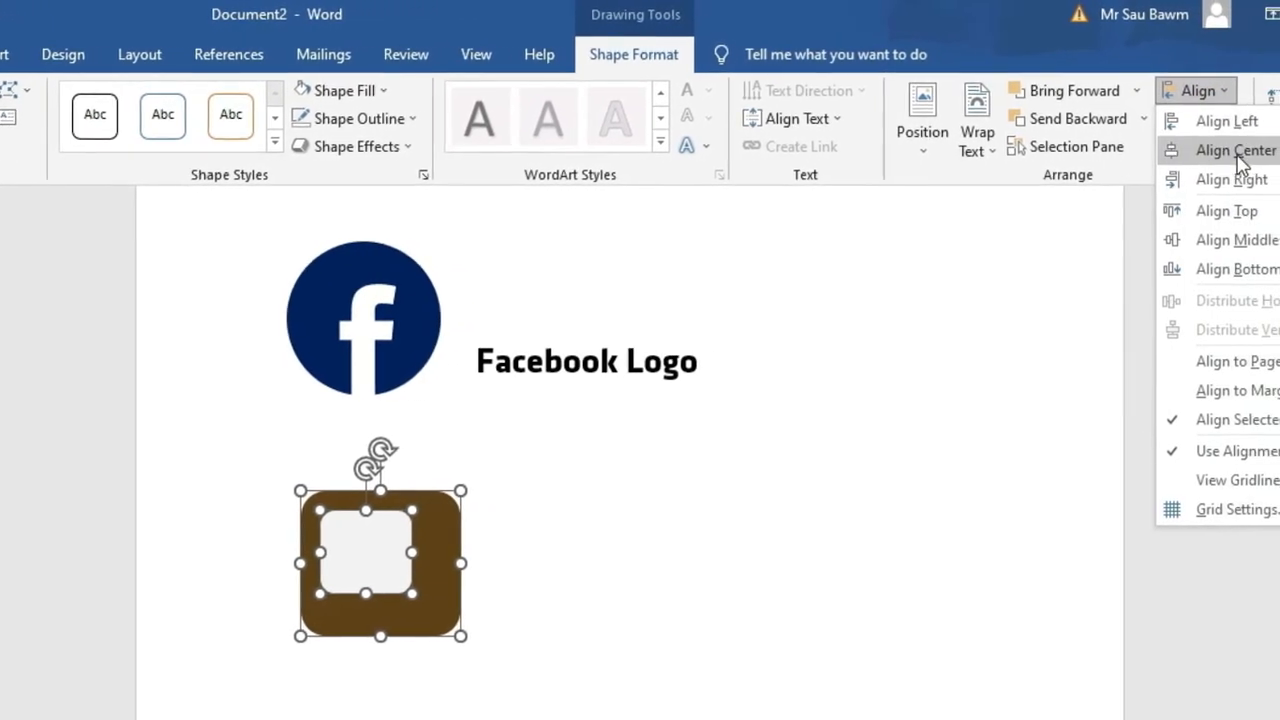
{"action": "left_click", "coordinate": [1228, 155]}
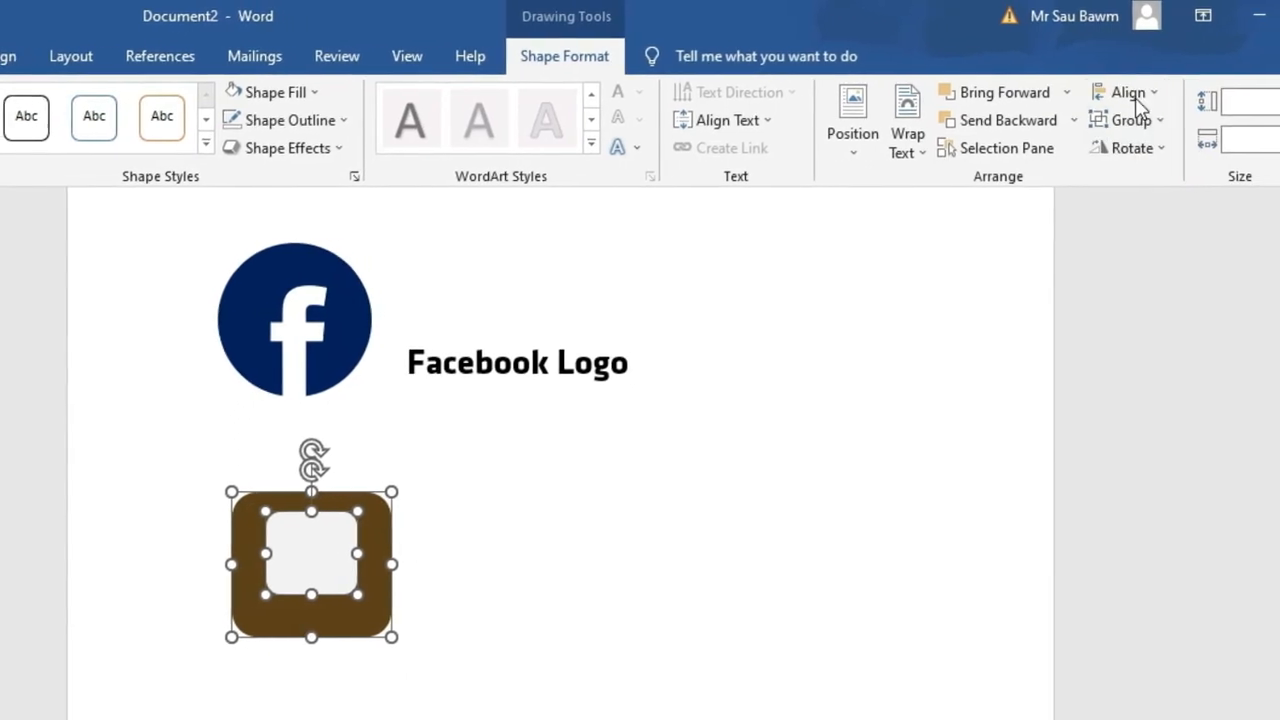
{"action": "left_click", "coordinate": [1142, 91]}
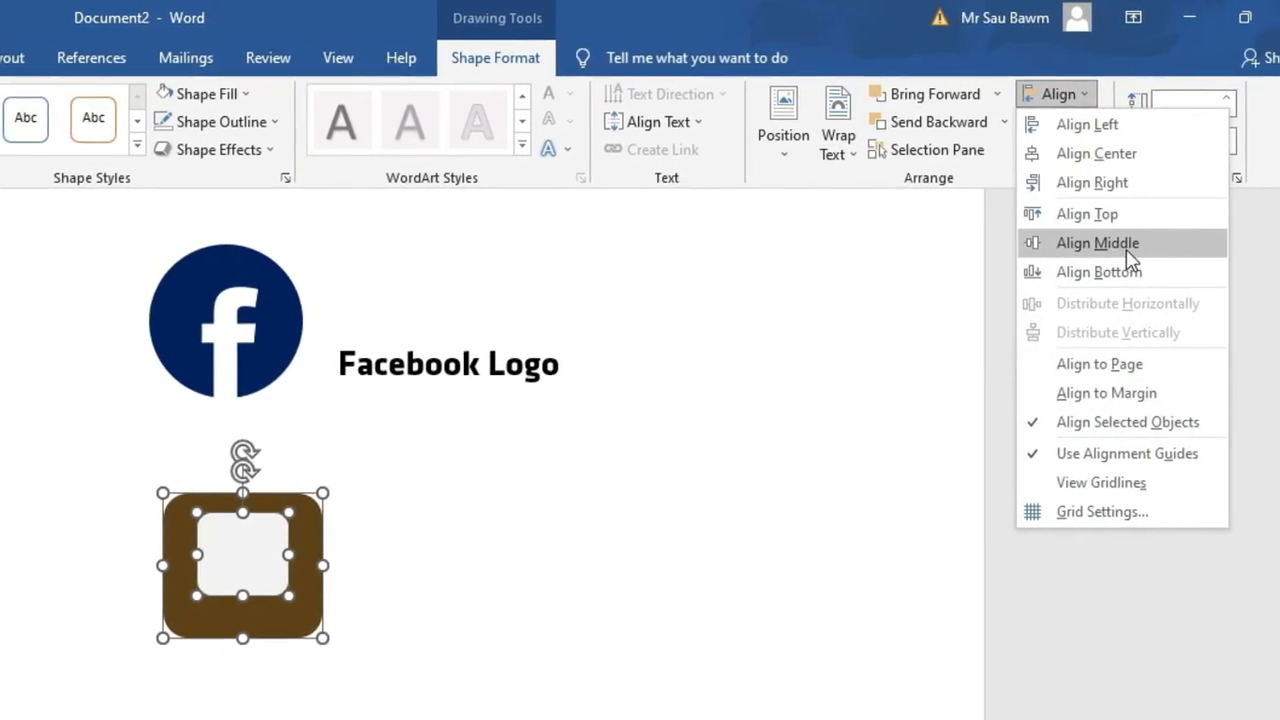
{"action": "left_click", "coordinate": [1112, 242]}
{"action": "left_click", "coordinate": [346, 622]}
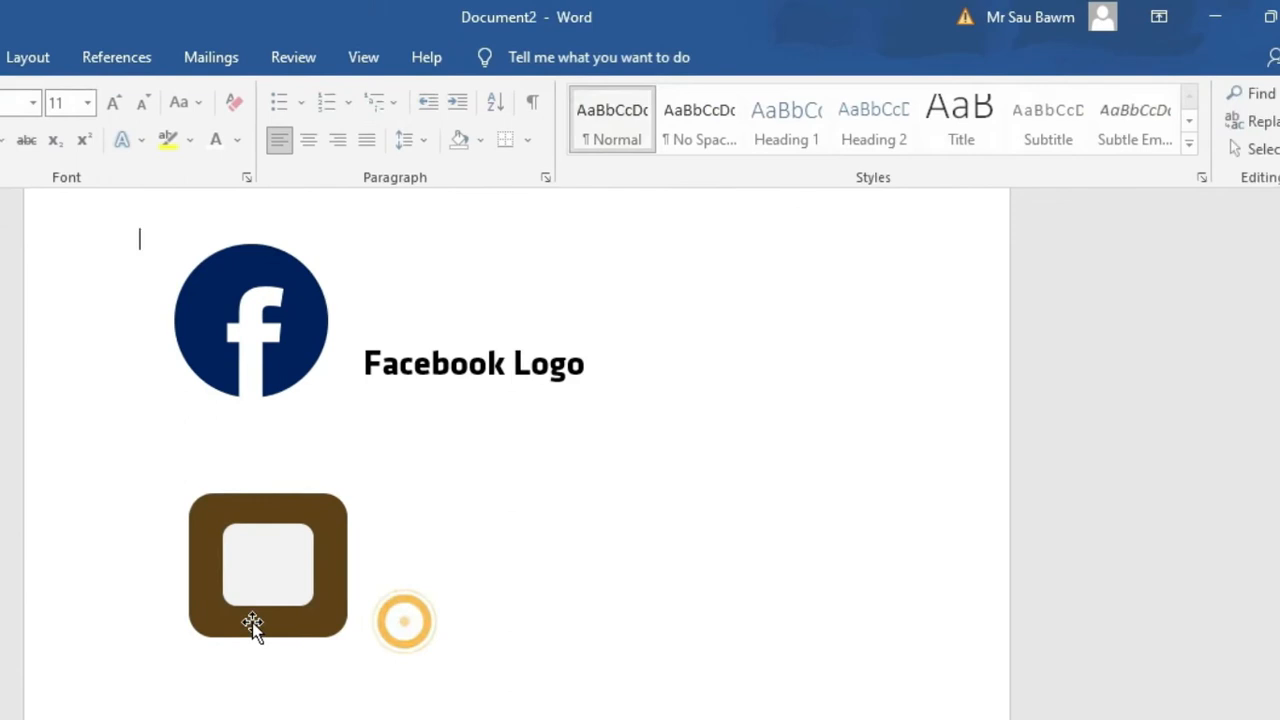
{"action": "left_click", "coordinate": [210, 588]}
{"action": "left_click", "coordinate": [466, 705]}
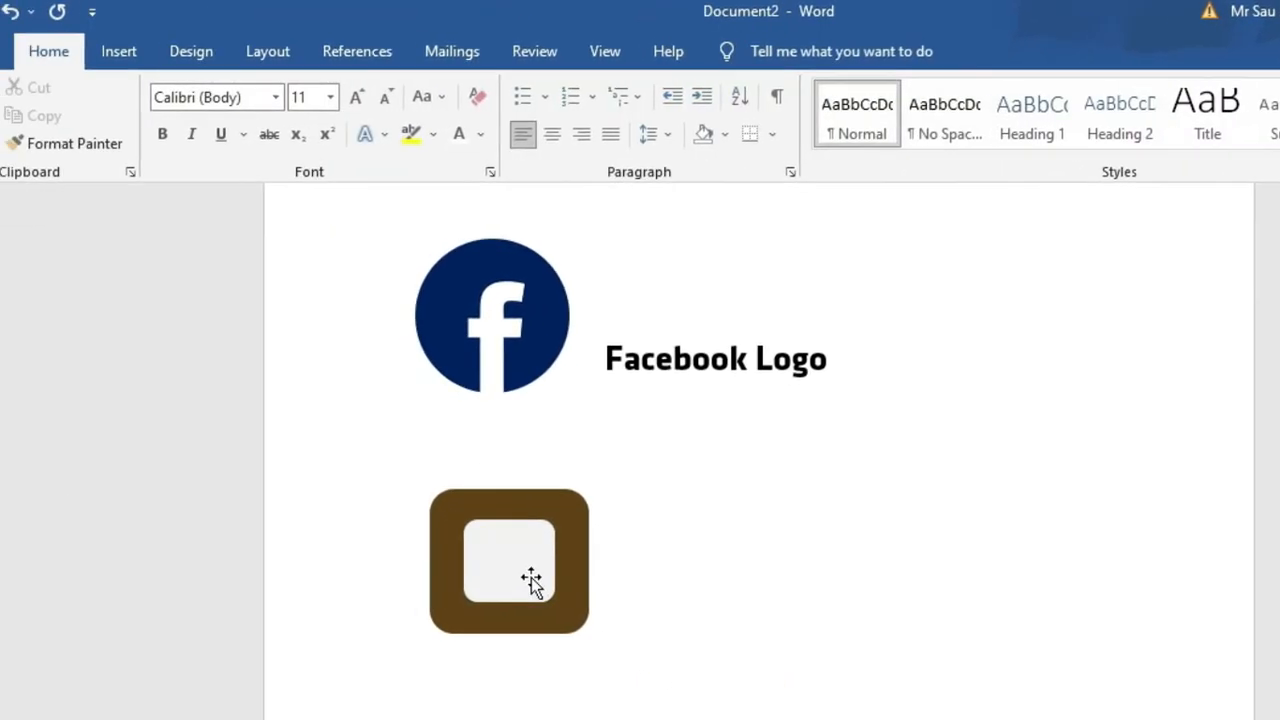
{"action": "left_click", "coordinate": [414, 563]}
{"action": "left_click", "coordinate": [570, 636]}
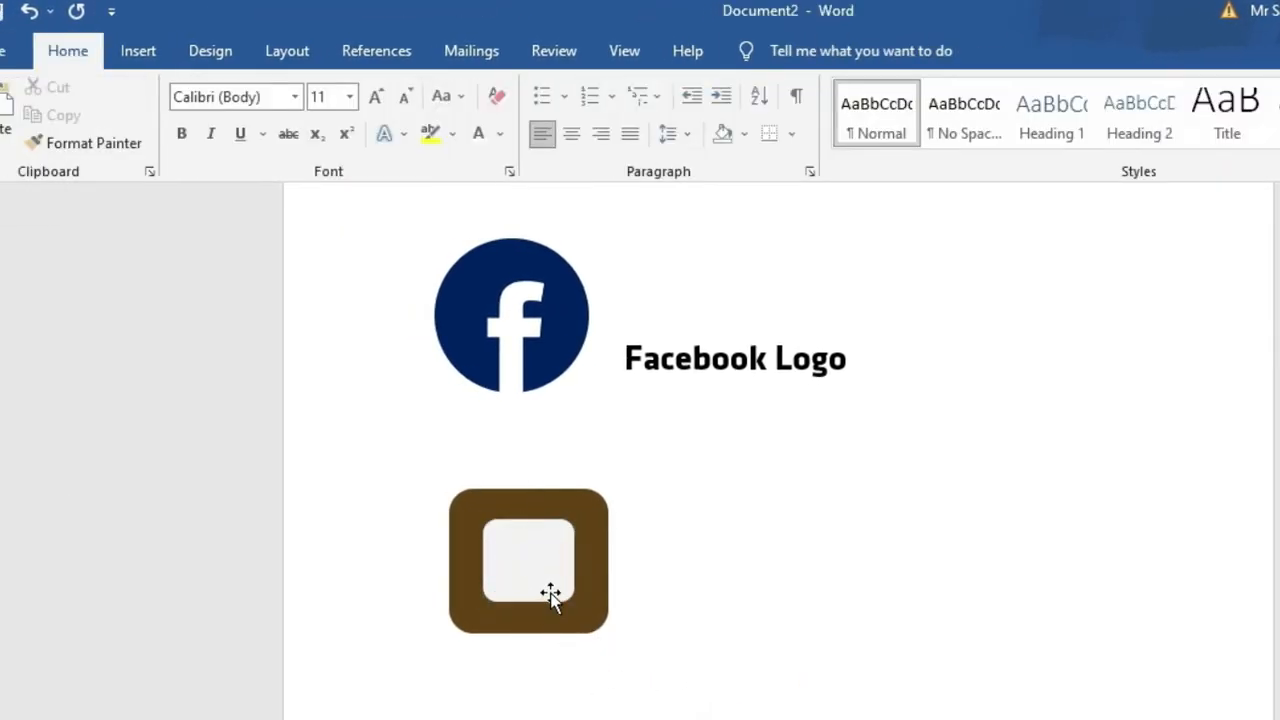
Step: Round the corners of the light gray inner square to the maximum so it becomes a circle-like shape
{"action": "left_click", "coordinate": [542, 584]}
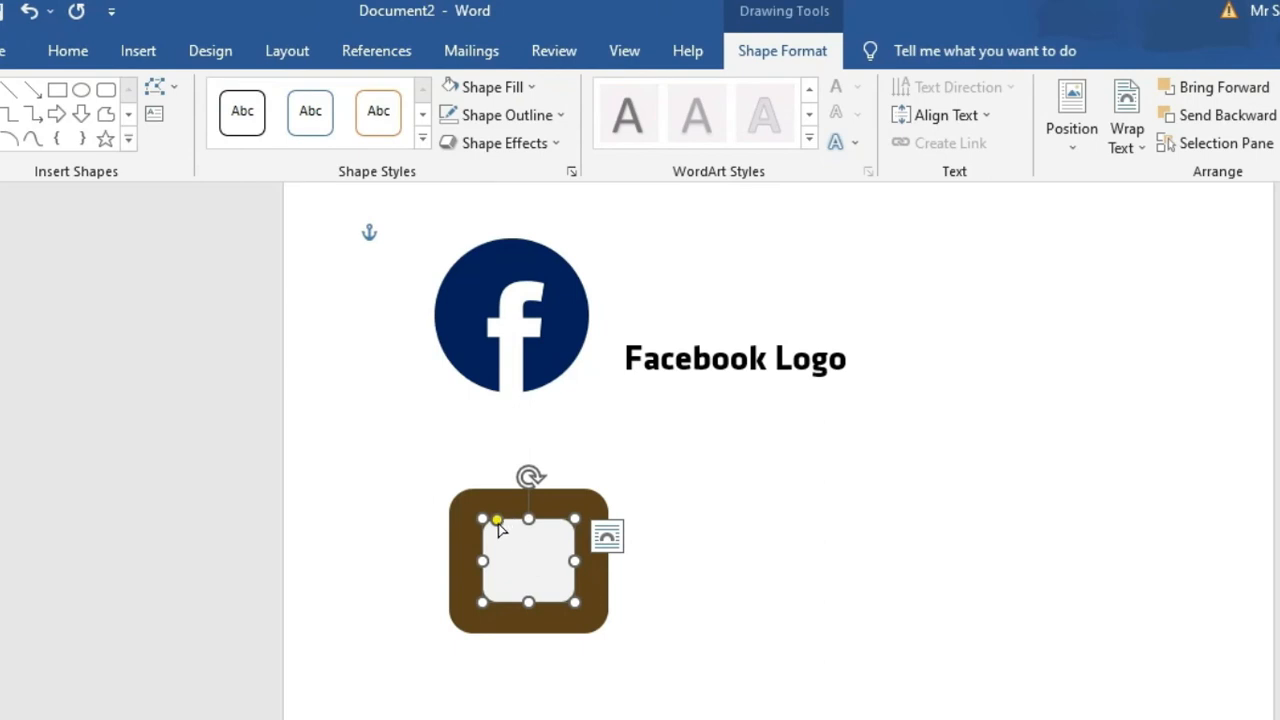
{"action": "left_click", "coordinate": [714, 620]}
{"action": "left_click", "coordinate": [526, 571]}
{"action": "left_click_drag", "start_coordinate": [497, 521], "coordinate": [538, 521]}
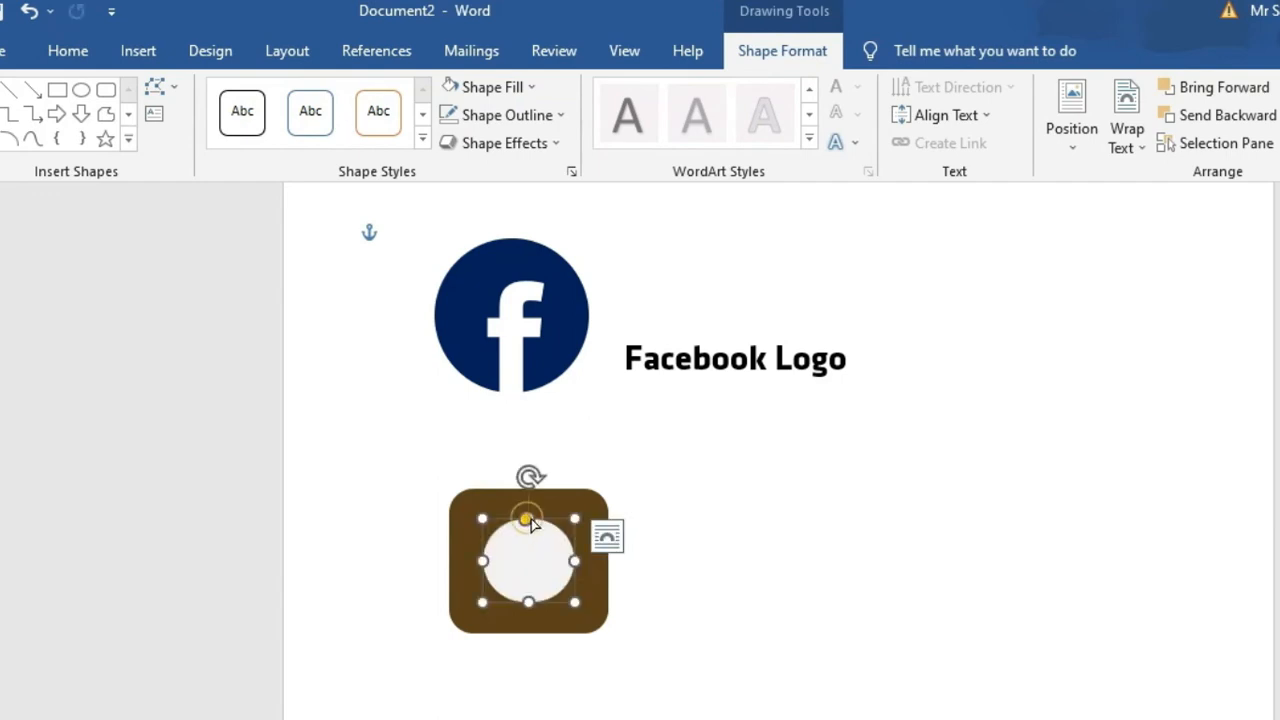
{"action": "left_click", "coordinate": [904, 605]}
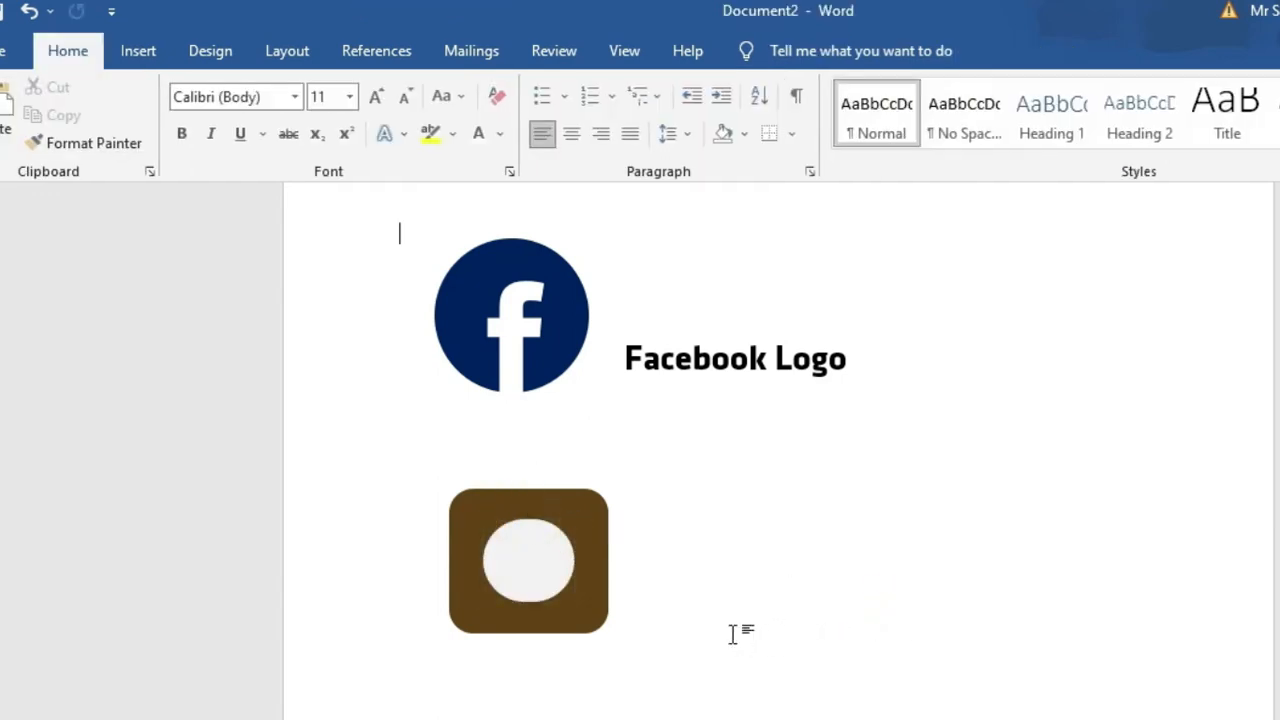
{"action": "left_click", "coordinate": [526, 576]}
{"action": "left_click", "coordinate": [719, 591]}
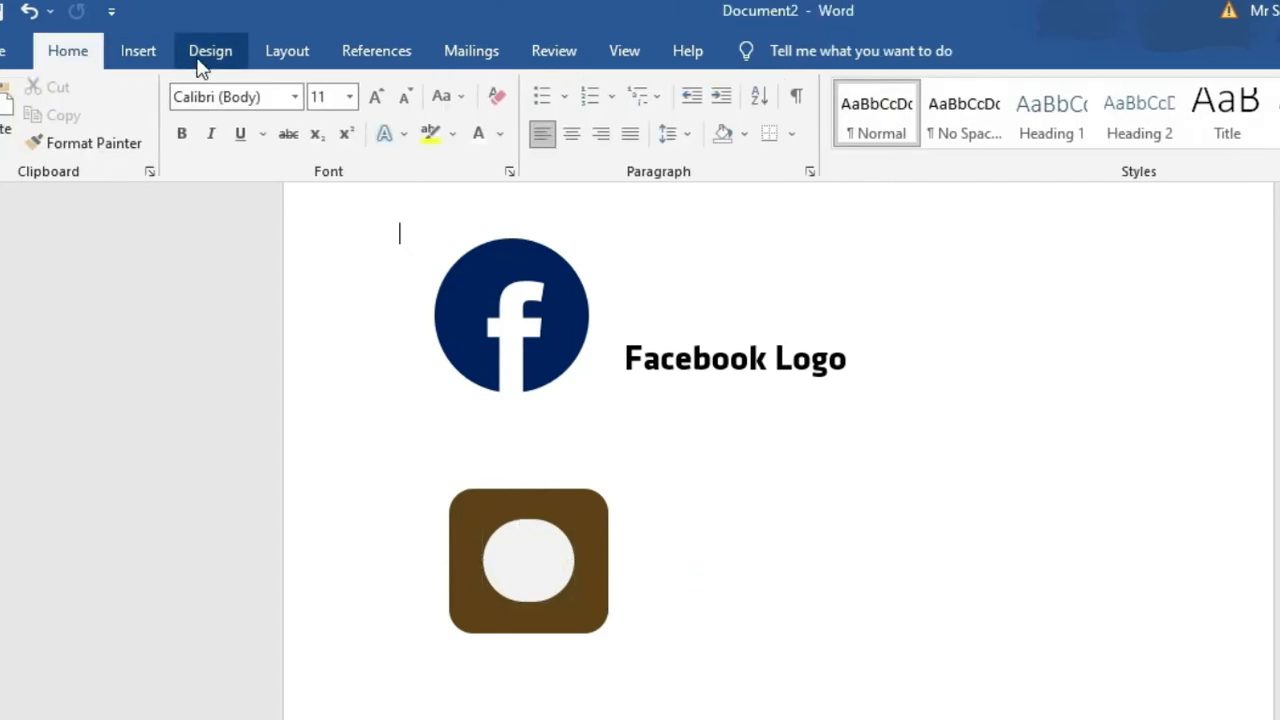
Step: Draw a tiny circle inside the upper-right corner of the brown rounded square
{"action": "left_click", "coordinate": [150, 55]}
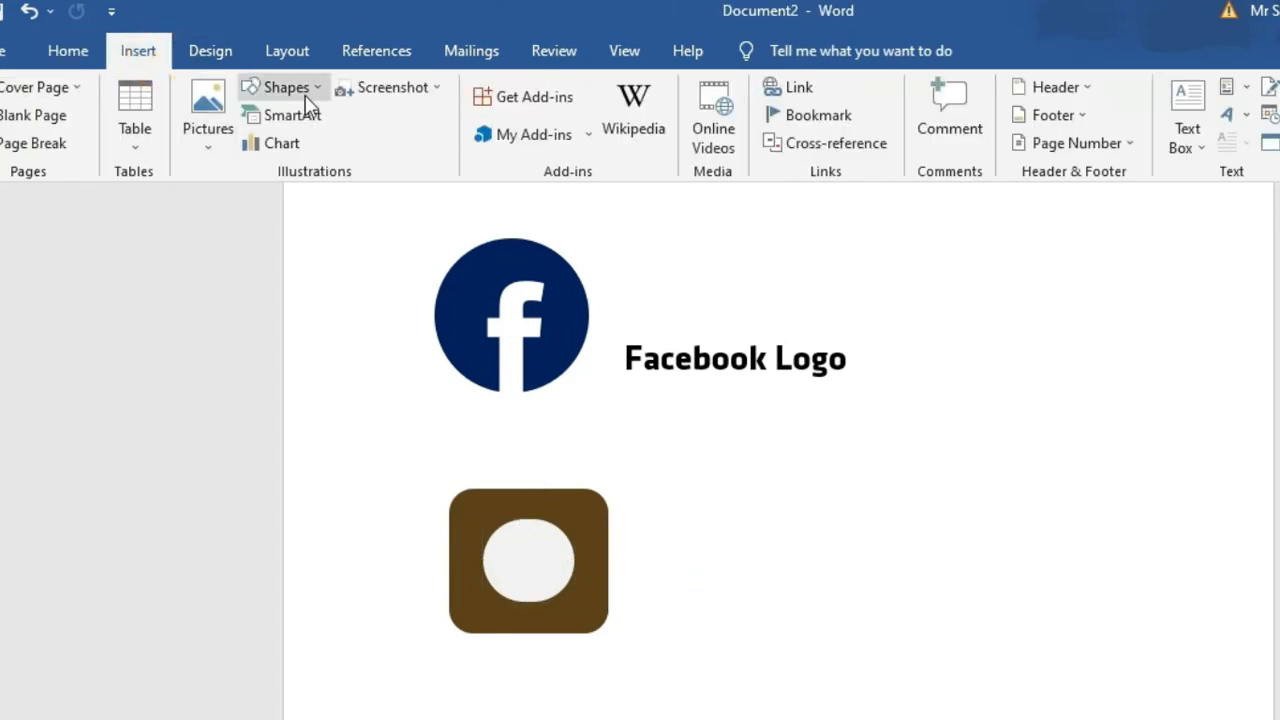
{"action": "left_click", "coordinate": [308, 95]}
{"action": "left_click", "coordinate": [347, 143]}
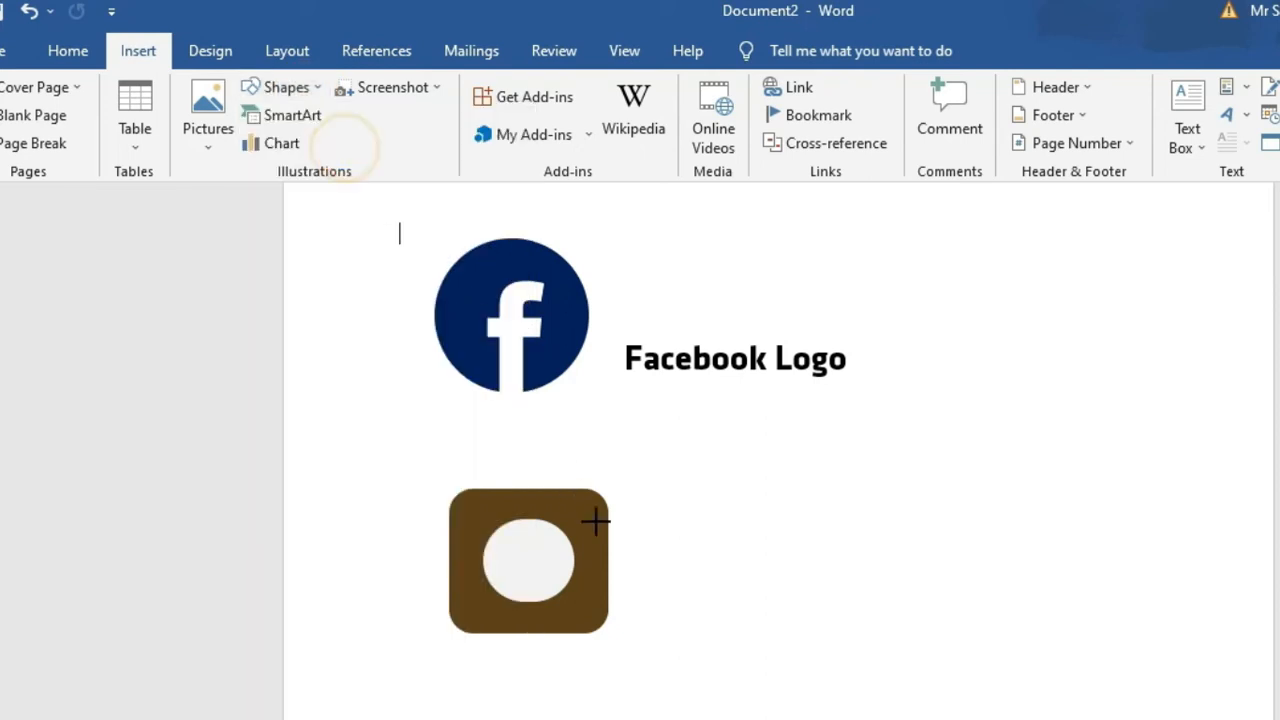
{"action": "left_click_drag", "start_coordinate": [576, 507], "coordinate": [596, 526]}
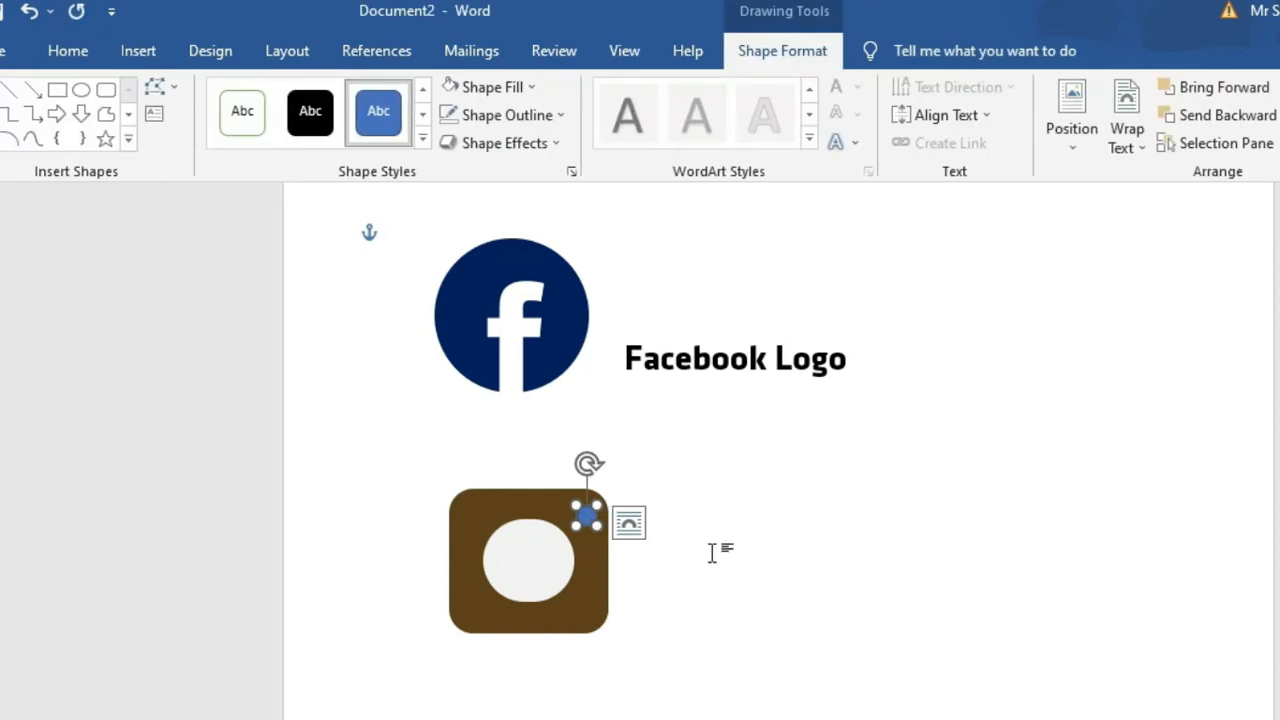
Step: Fill the tiny corner circle with white and remove its outline
{"action": "left_click", "coordinate": [505, 87]}
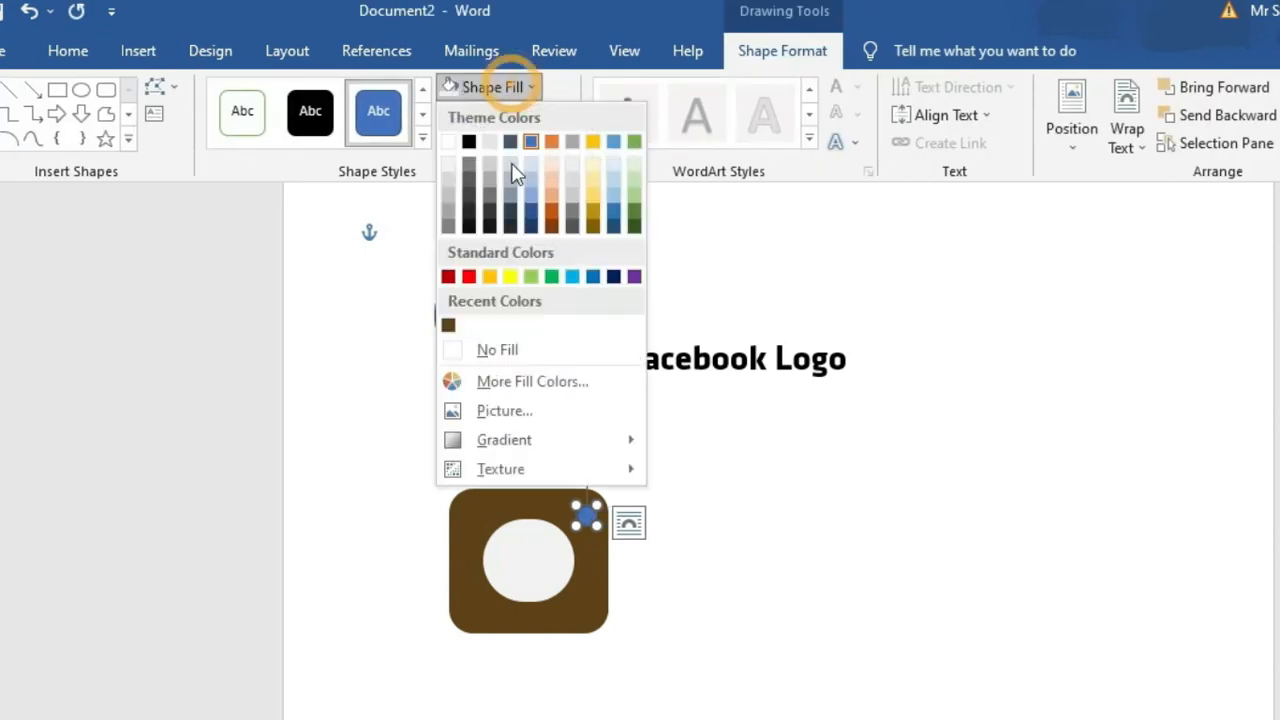
{"action": "left_click", "coordinate": [486, 352]}
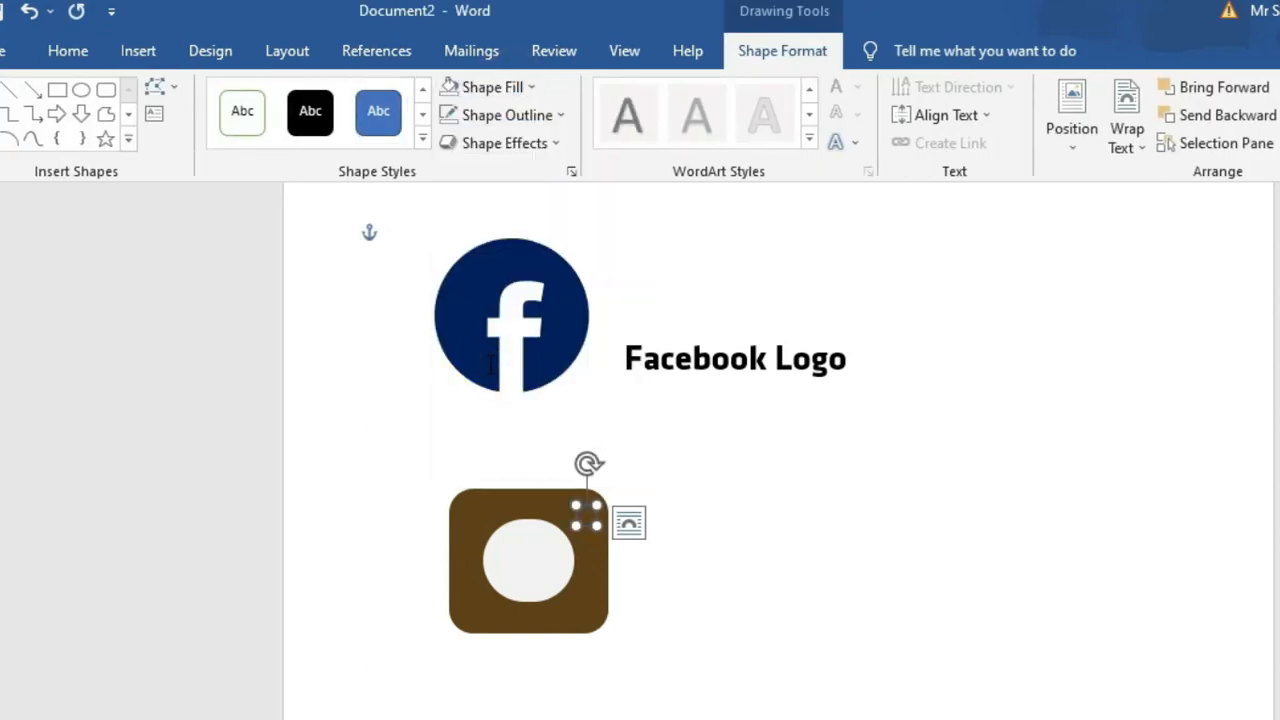
{"action": "left_click", "coordinate": [491, 87]}
{"action": "left_click", "coordinate": [450, 139]}
{"action": "left_click", "coordinate": [495, 117]}
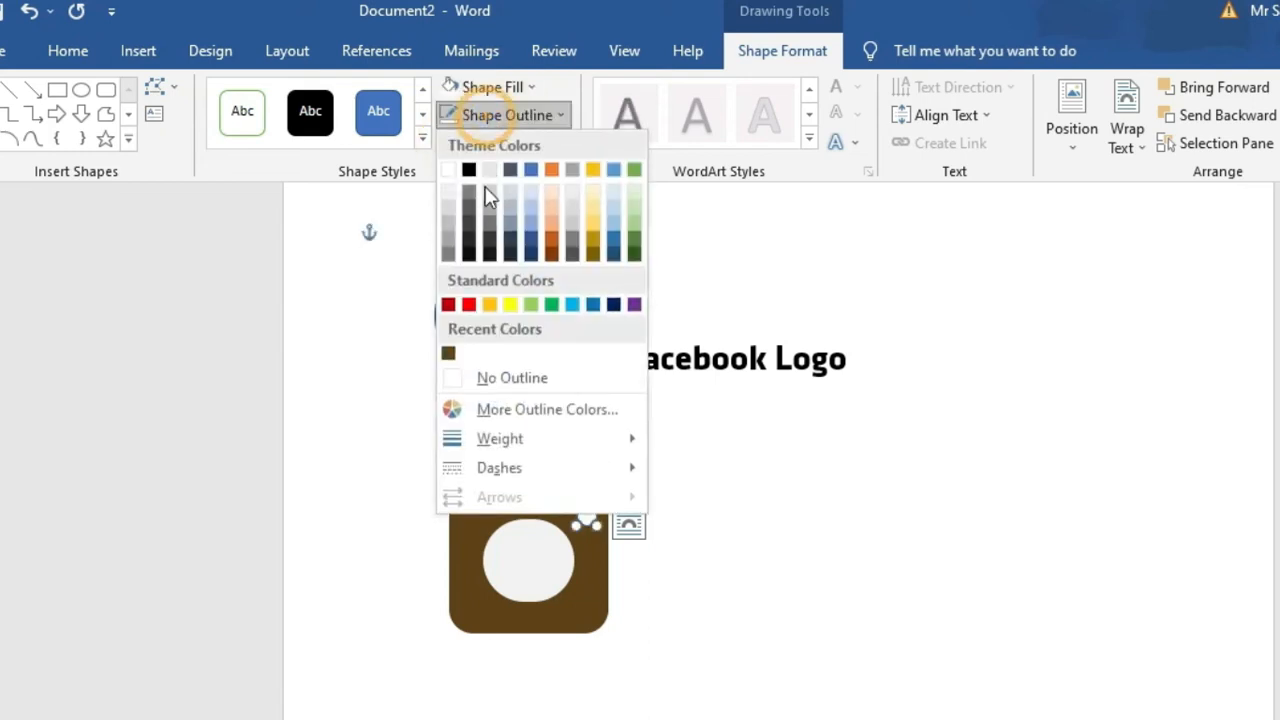
{"action": "left_click", "coordinate": [503, 383]}
{"action": "left_click", "coordinate": [803, 540]}
Step: Nudge the tiny white circle slightly left and up within the corner of the brown square
{"action": "left_click", "coordinate": [587, 519]}
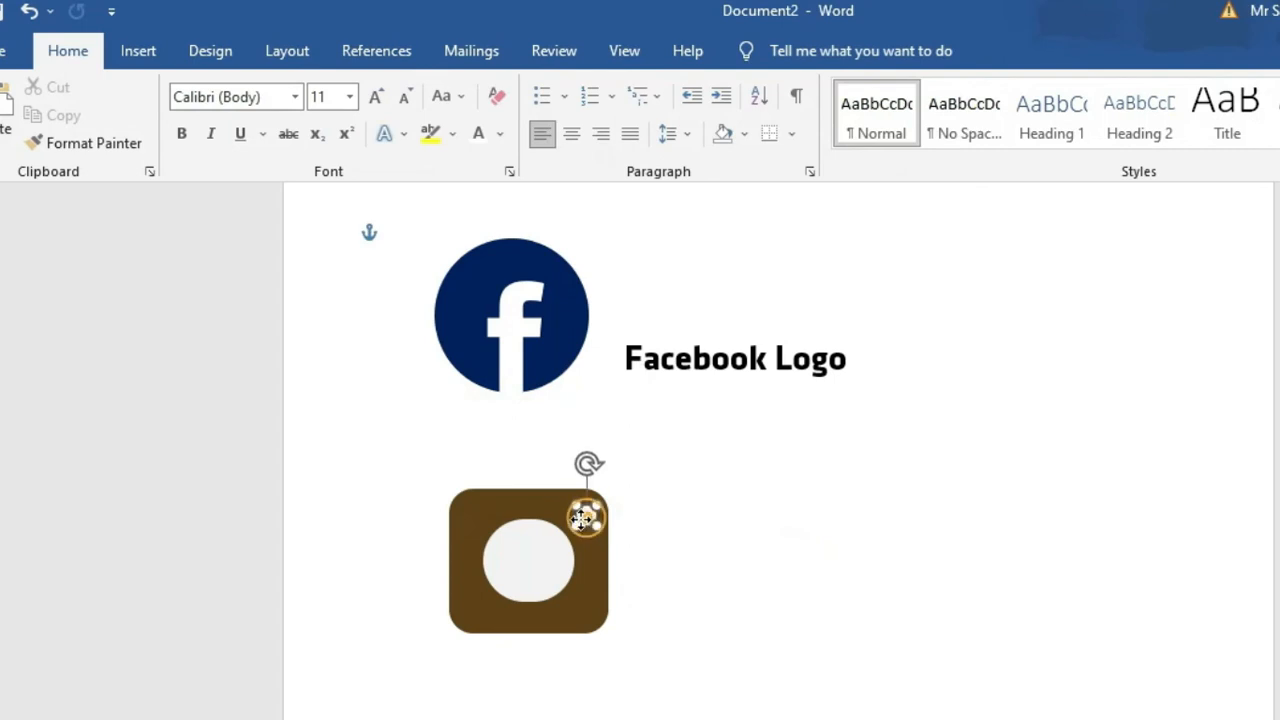
{"action": "left_click", "coordinate": [620, 540]}
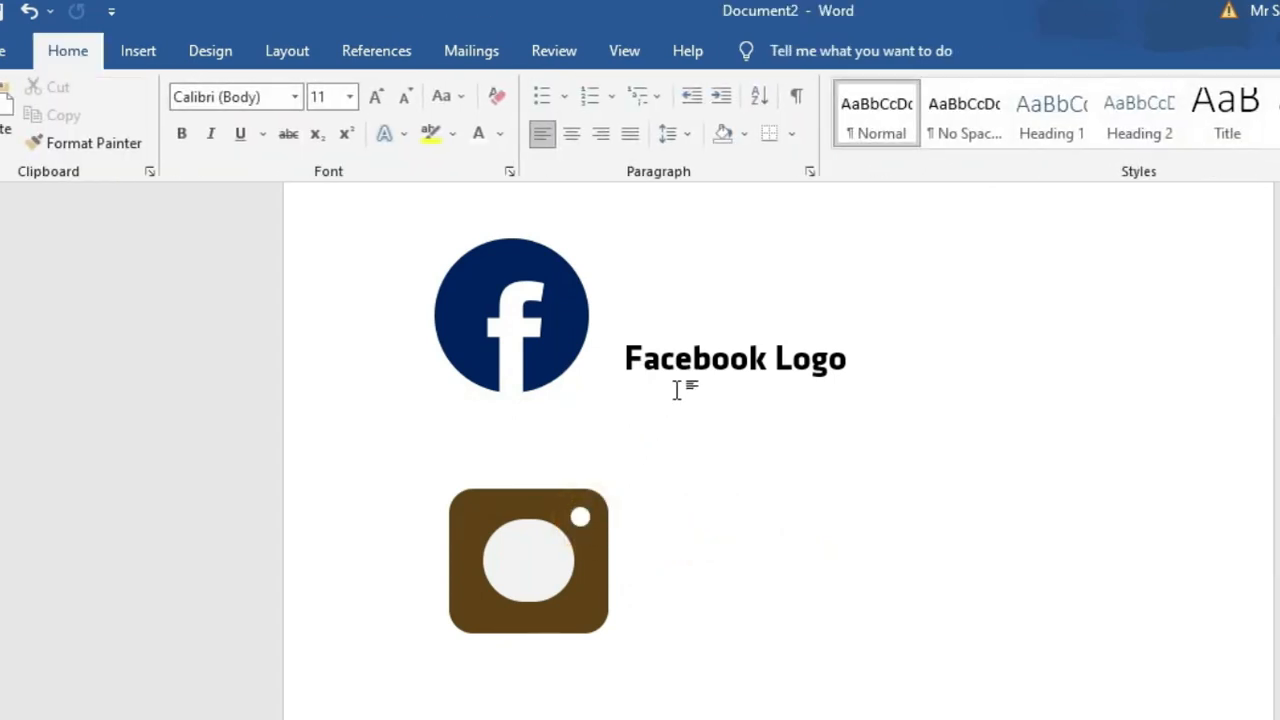
{"action": "left_click", "coordinate": [583, 522]}
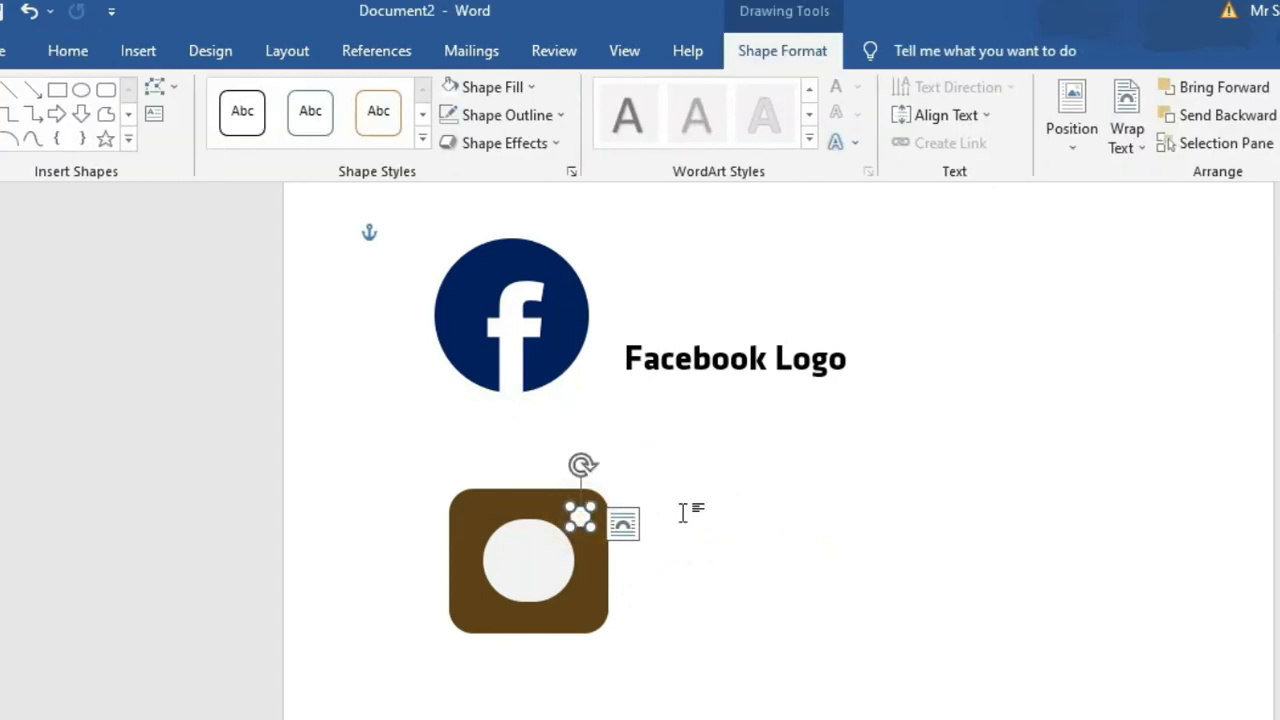
{"action": "left_click", "coordinate": [697, 520]}
Step: Duplicate the Facebook Logo caption beside the brown logo and change the copy's text to "Instagram Logo"
{"action": "left_click", "coordinate": [720, 374]}
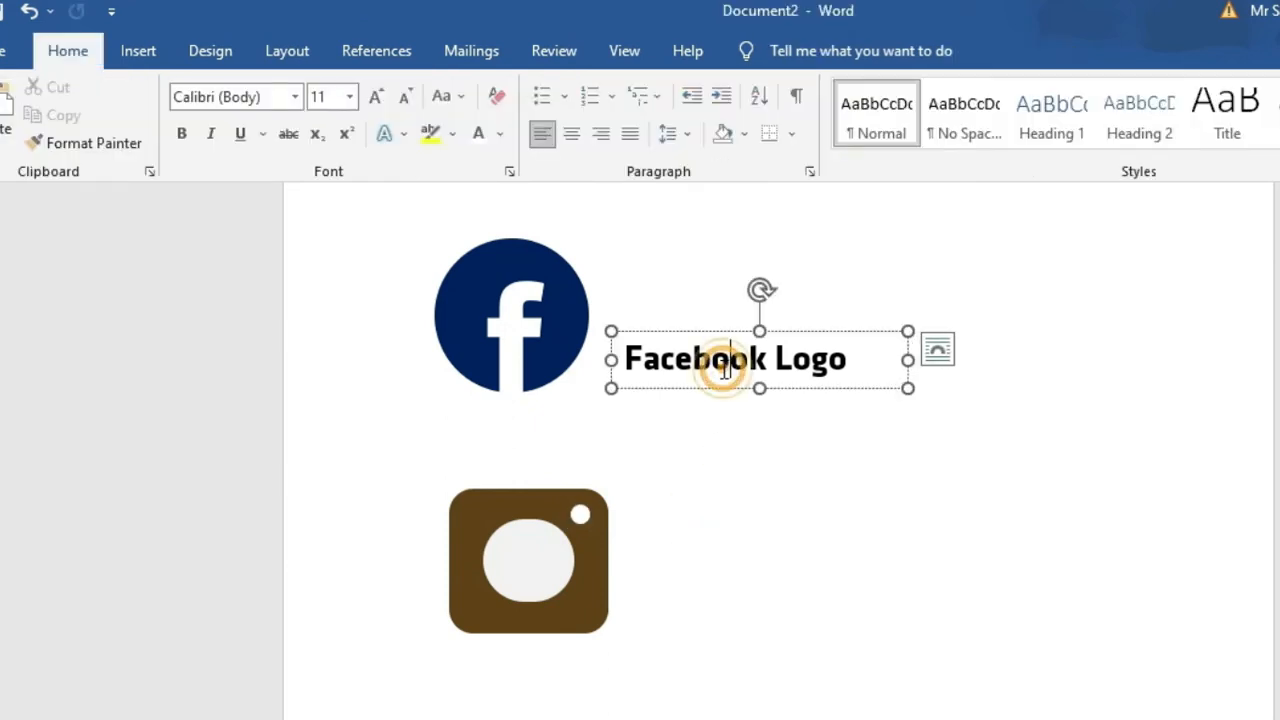
{"action": "left_click", "coordinate": [718, 389]}
{"action": "left_click_drag", "start_coordinate": [729, 454], "coordinate": [551, 580]}
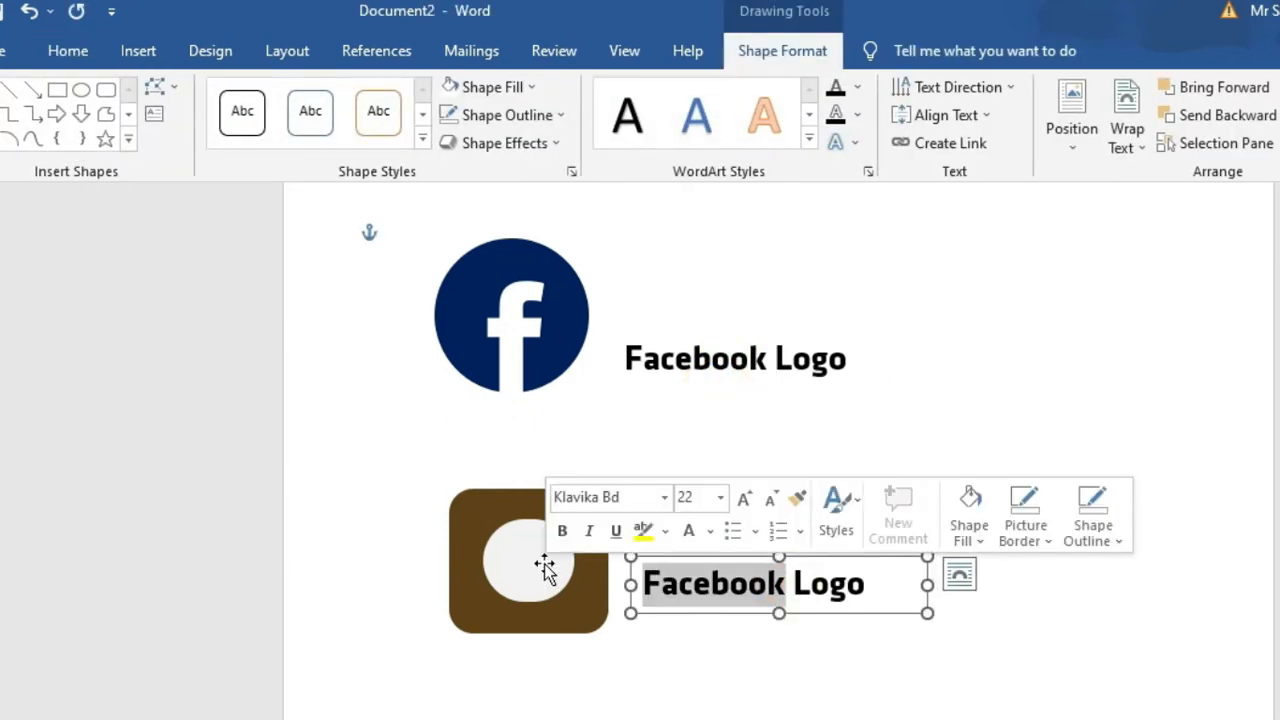
{"action": "type", "text": "Instr"}
{"action": "key", "text": "BackSpace"}
{"action": "type", "text": "agram"}
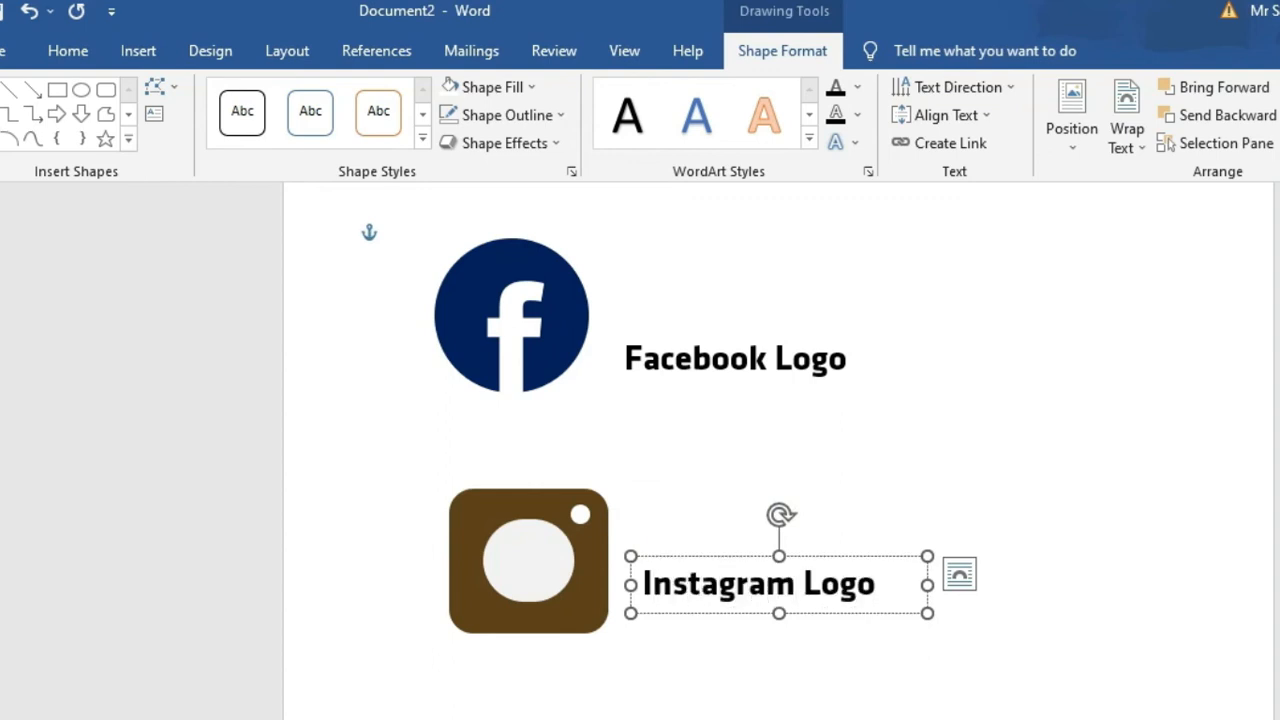
{"action": "left_click", "coordinate": [1012, 418]}
Step: Change the fill of the brown rounded square in the Instagram logo to white
{"action": "scroll", "coordinate": [686, 669], "scroll_direction": "down", "scroll_amount": 2}
{"action": "scroll", "coordinate": [560, 533], "scroll_direction": "up", "scroll_amount": 1}
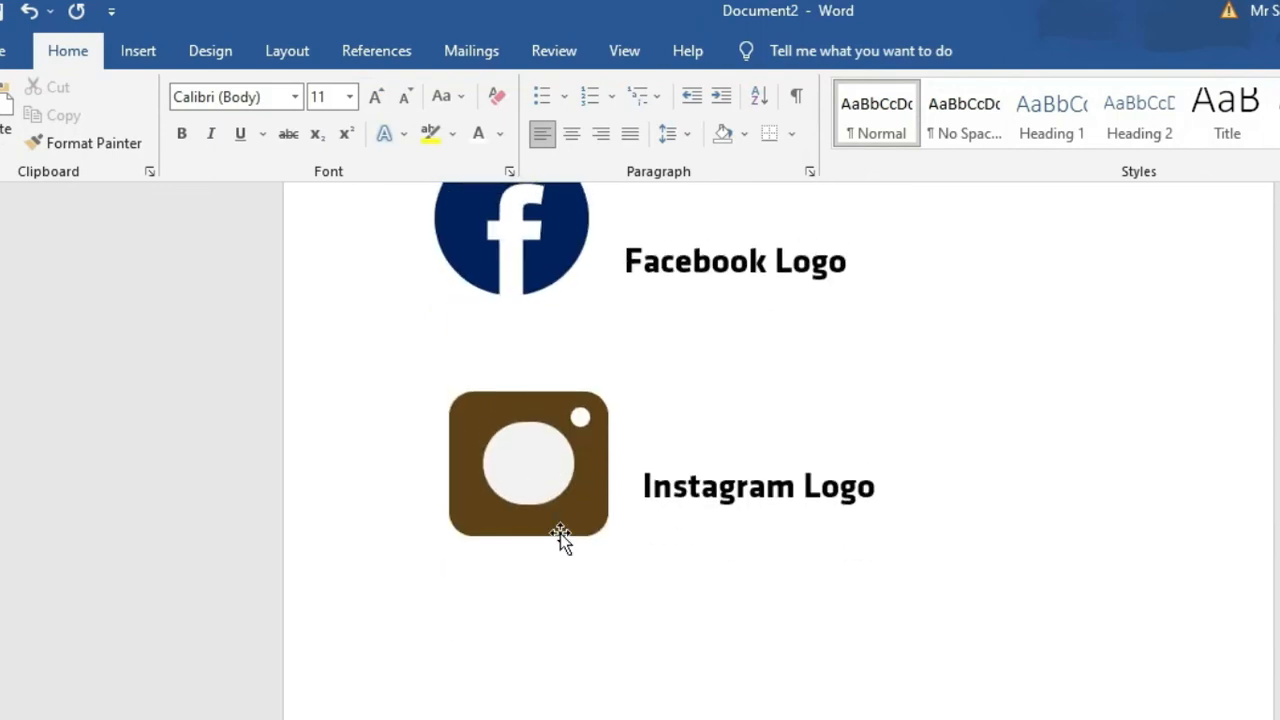
{"action": "left_click", "coordinate": [595, 525]}
{"action": "scroll", "coordinate": [500, 600], "scroll_direction": "up", "scroll_amount": 1}
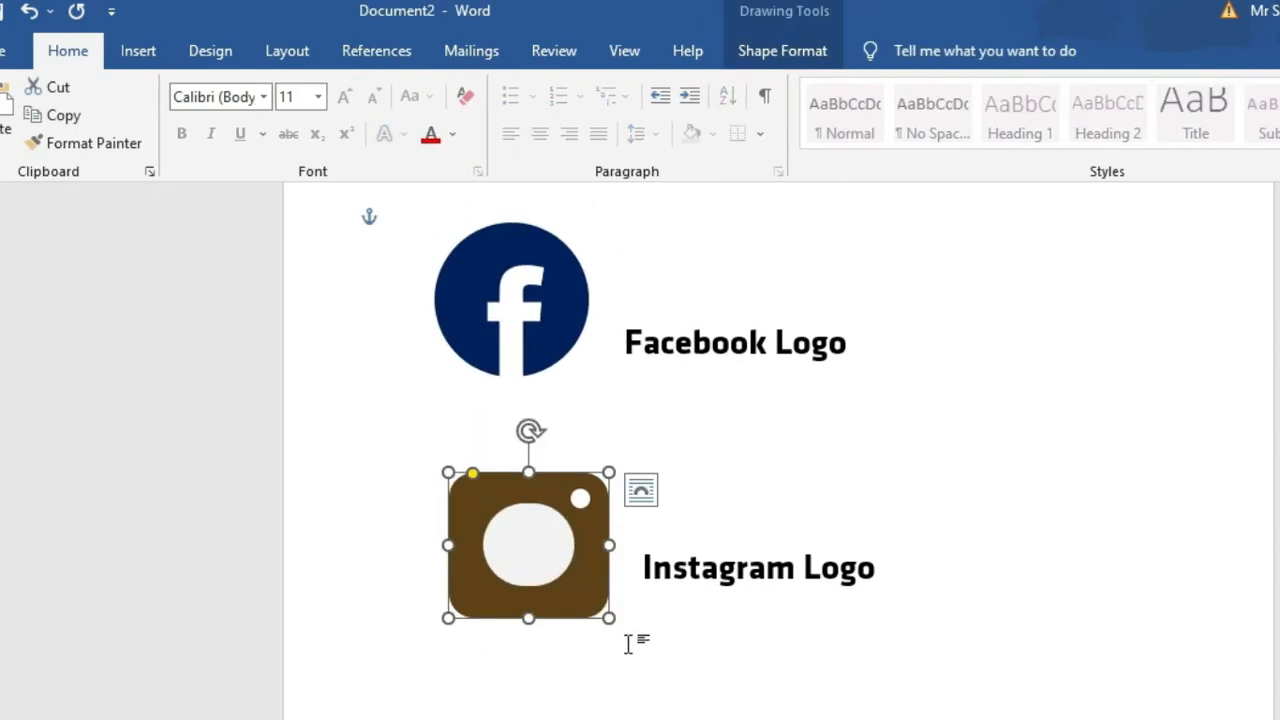
{"action": "left_click", "coordinate": [586, 710]}
{"action": "left_click", "coordinate": [581, 606]}
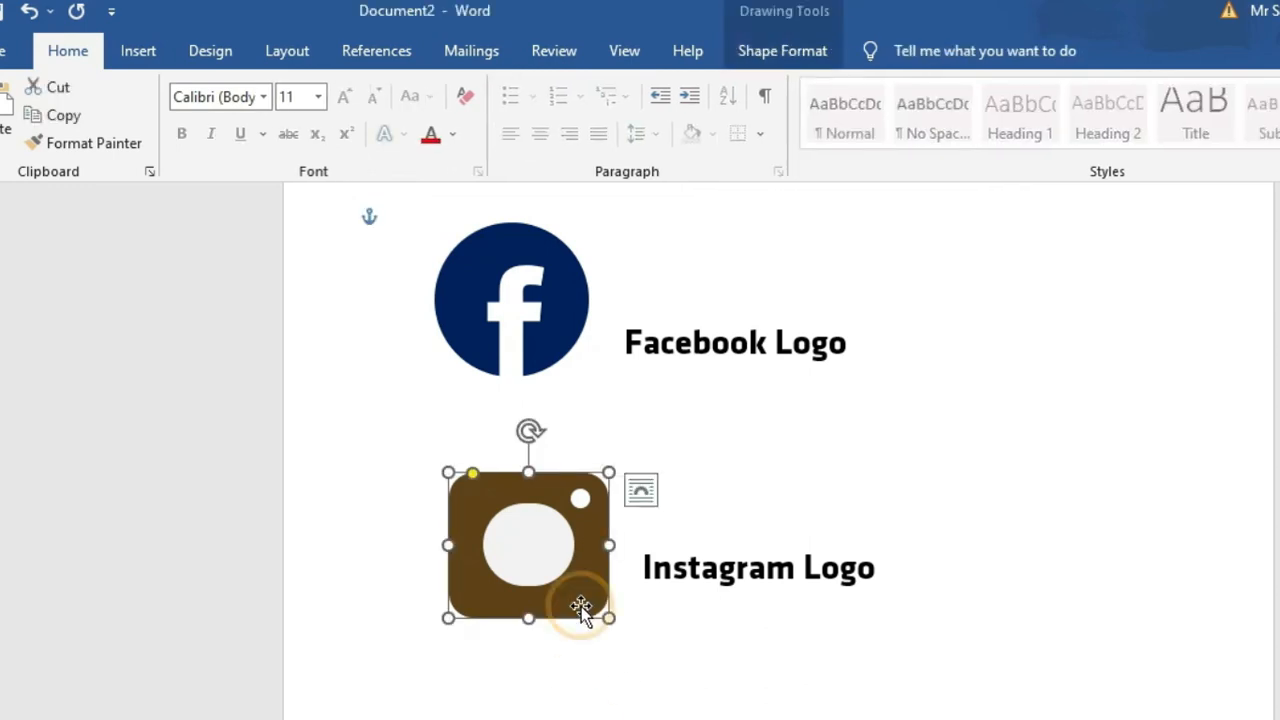
{"action": "left_click", "coordinate": [800, 55]}
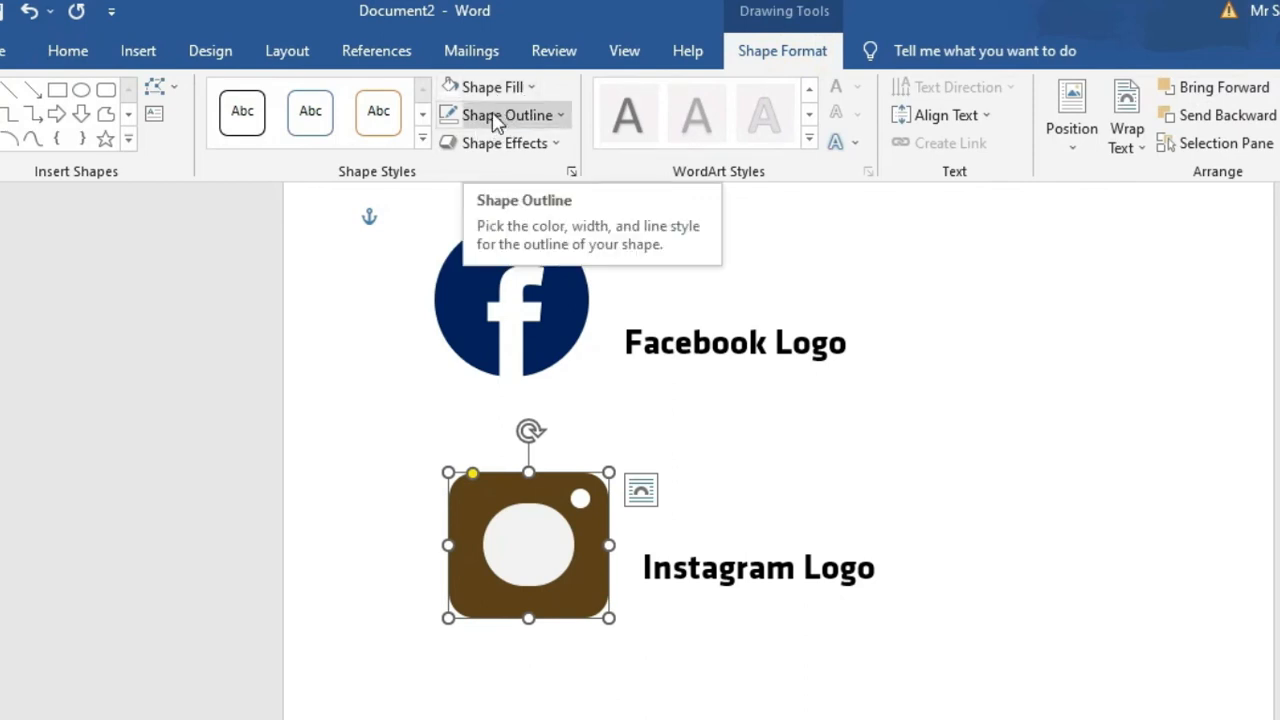
{"action": "left_click", "coordinate": [495, 92]}
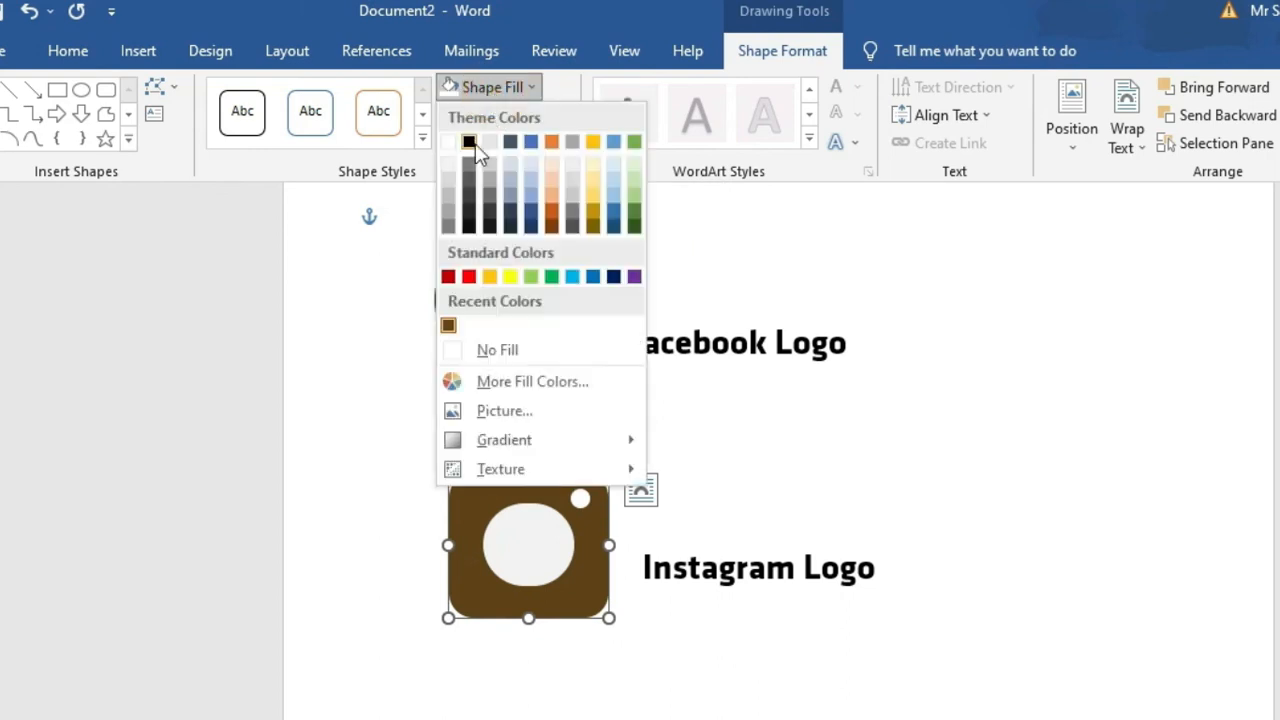
{"action": "left_click", "coordinate": [448, 141]}
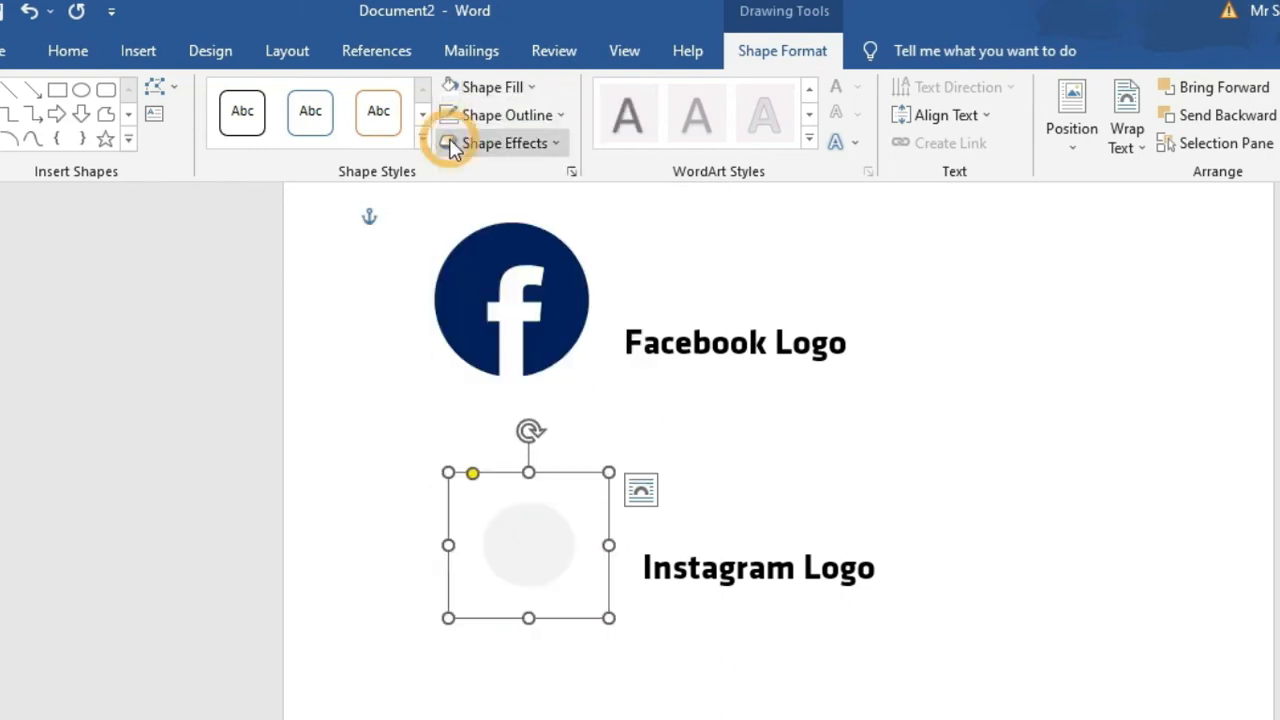
Step: Give the rounded square a solid black outline with a width of 8 pt
{"action": "left_click", "coordinate": [521, 117]}
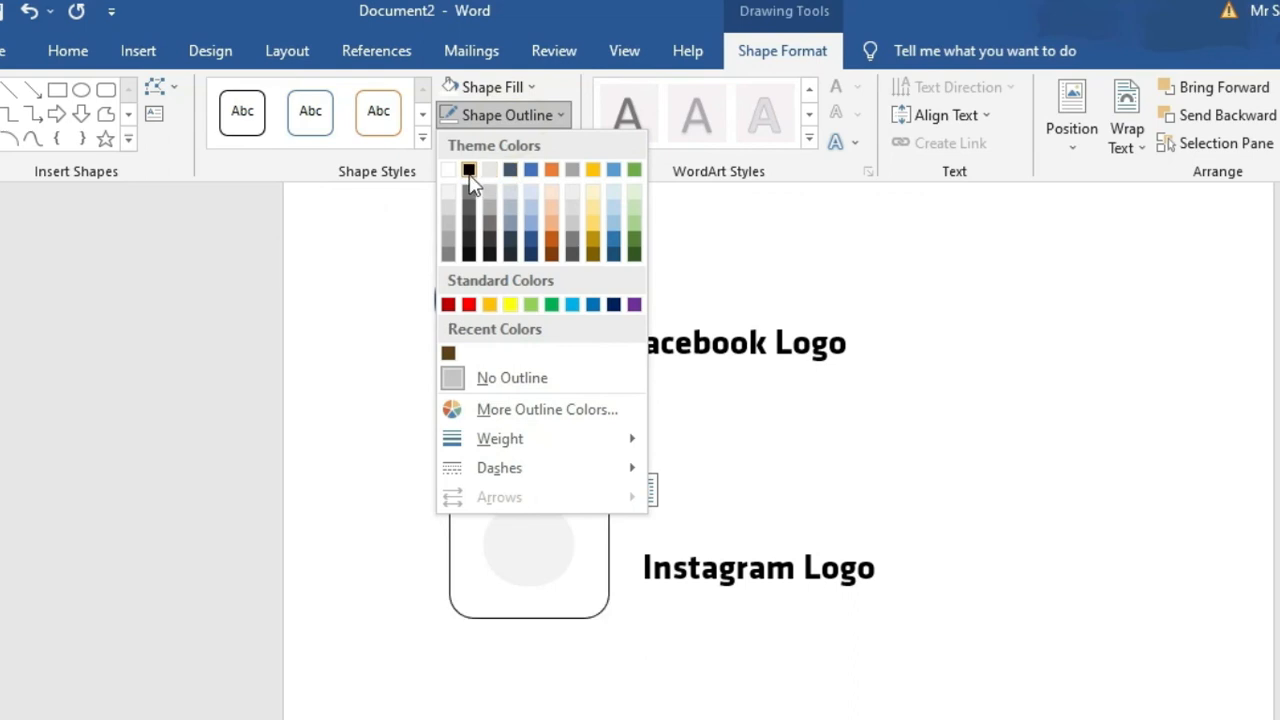
{"action": "left_click", "coordinate": [467, 174]}
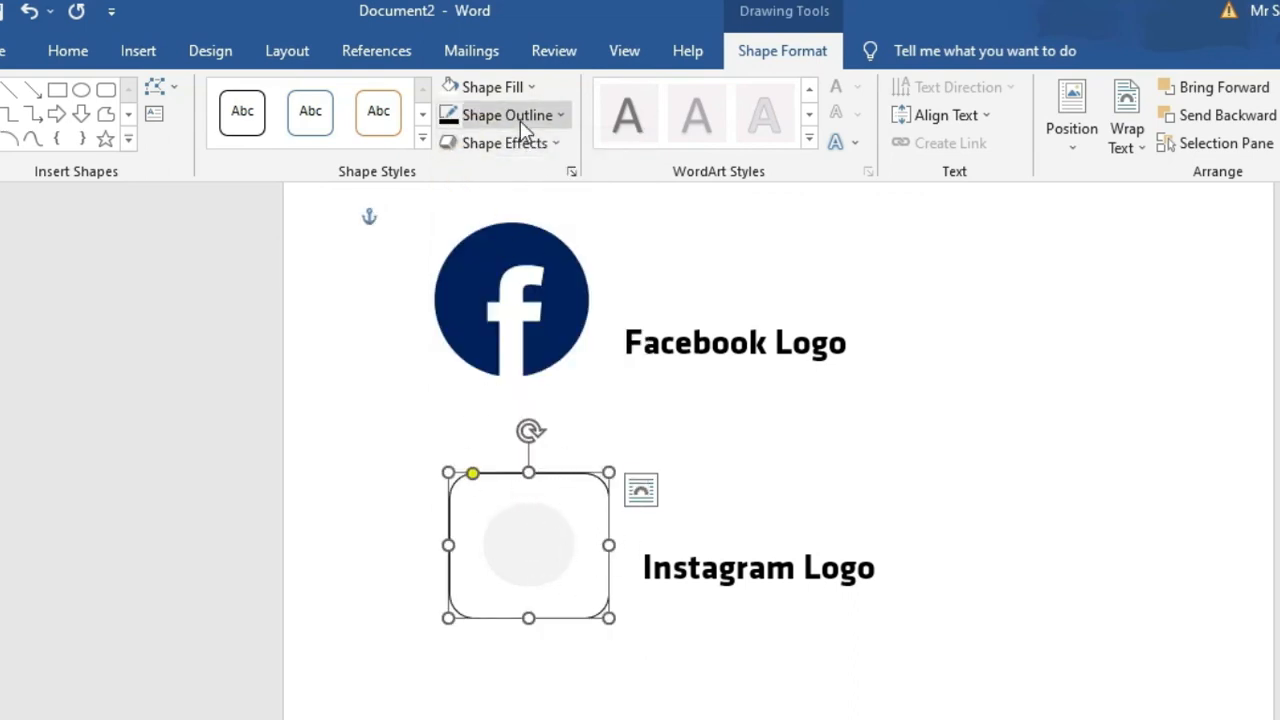
{"action": "left_click", "coordinate": [550, 115]}
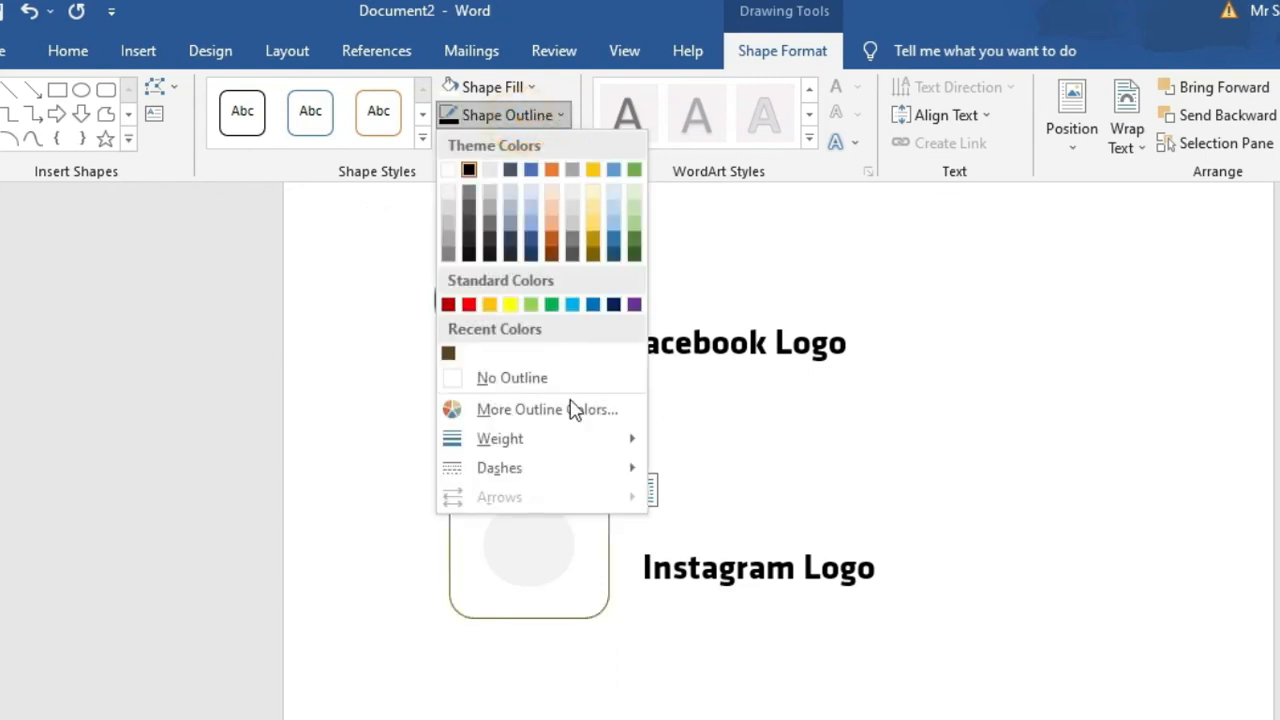
{"action": "mouse_move", "coordinate": [553, 448]}
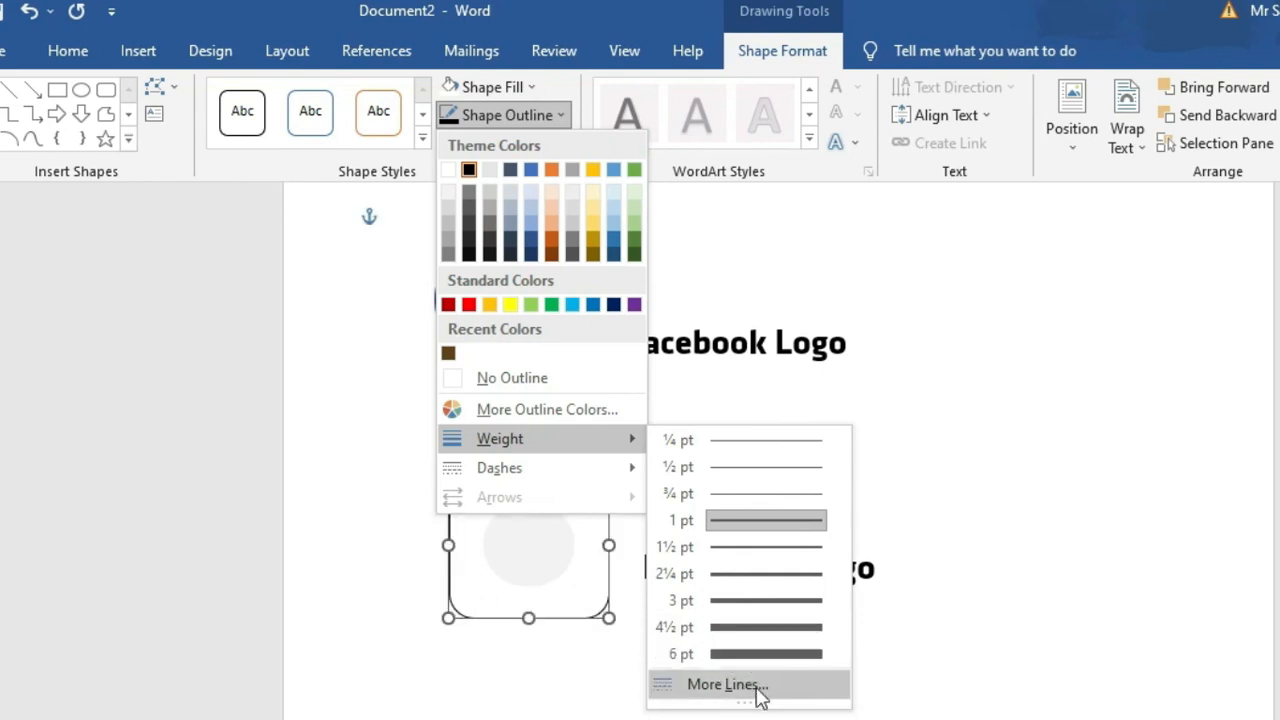
{"action": "left_click", "coordinate": [728, 685]}
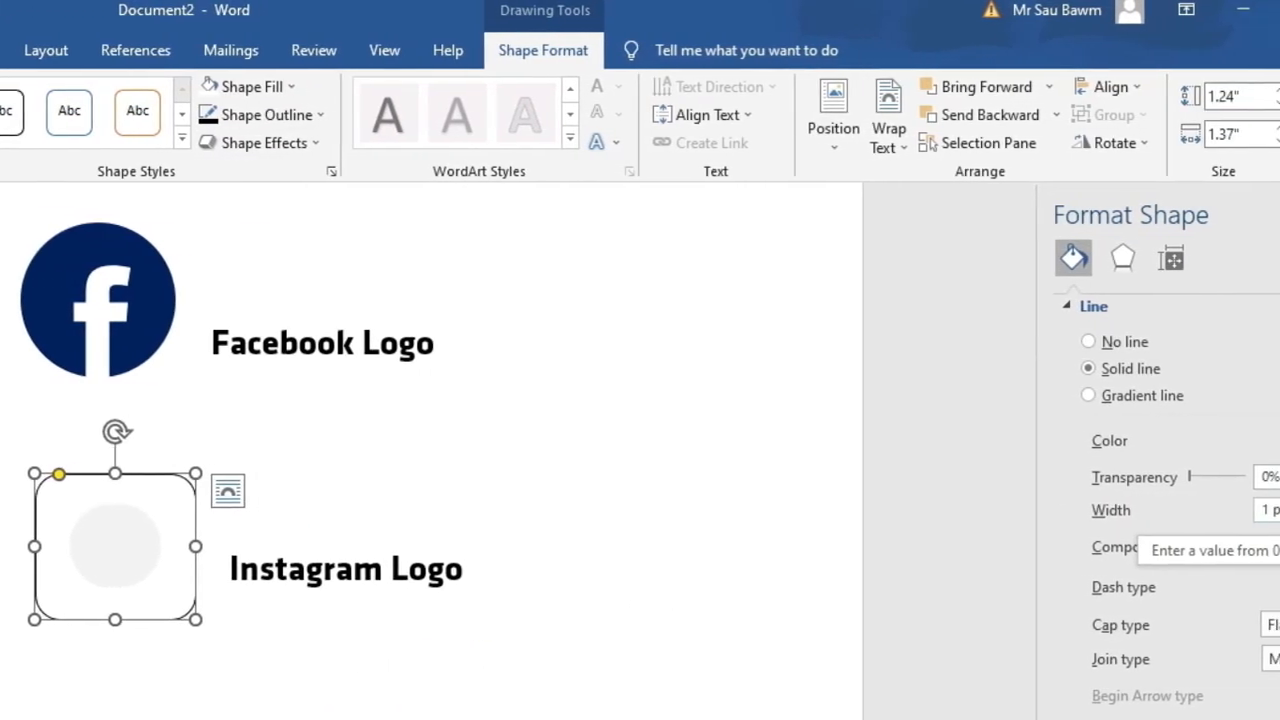
{"action": "left_click_drag", "start_coordinate": [1240, 509], "coordinate": [1117, 503]}
{"action": "type", "text": "10"}
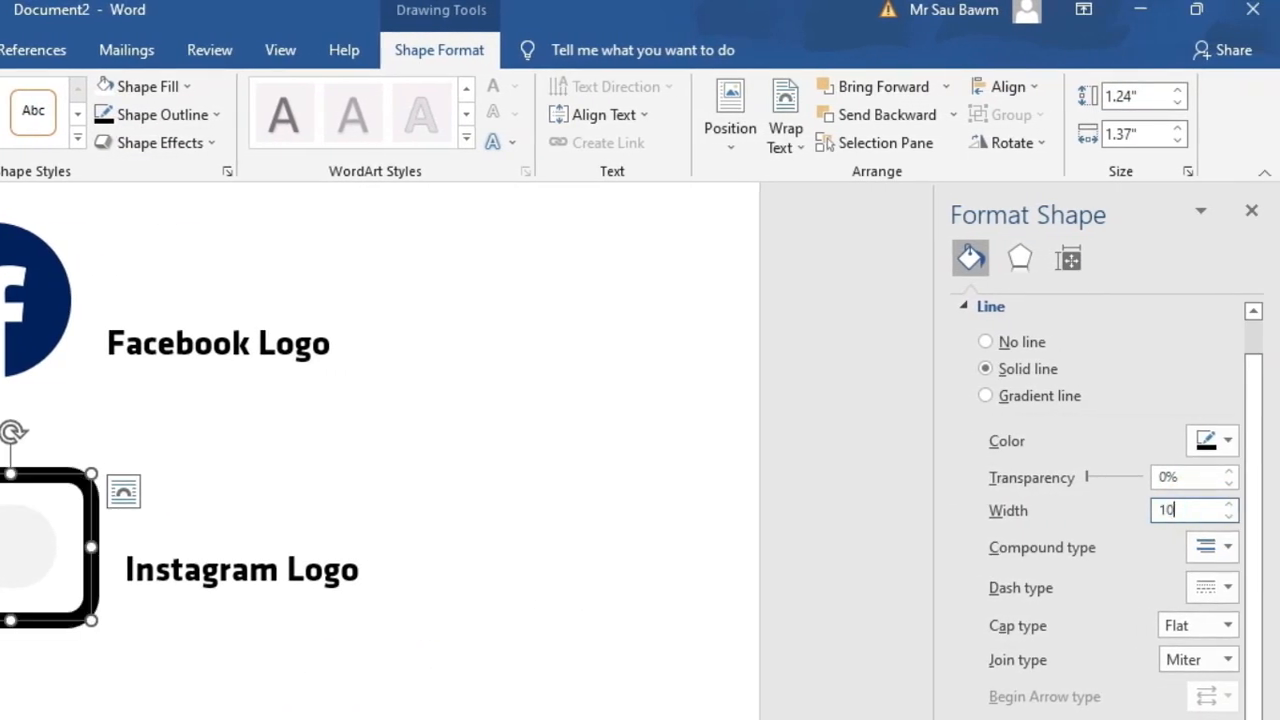
{"action": "key", "text": "BackSpace"}
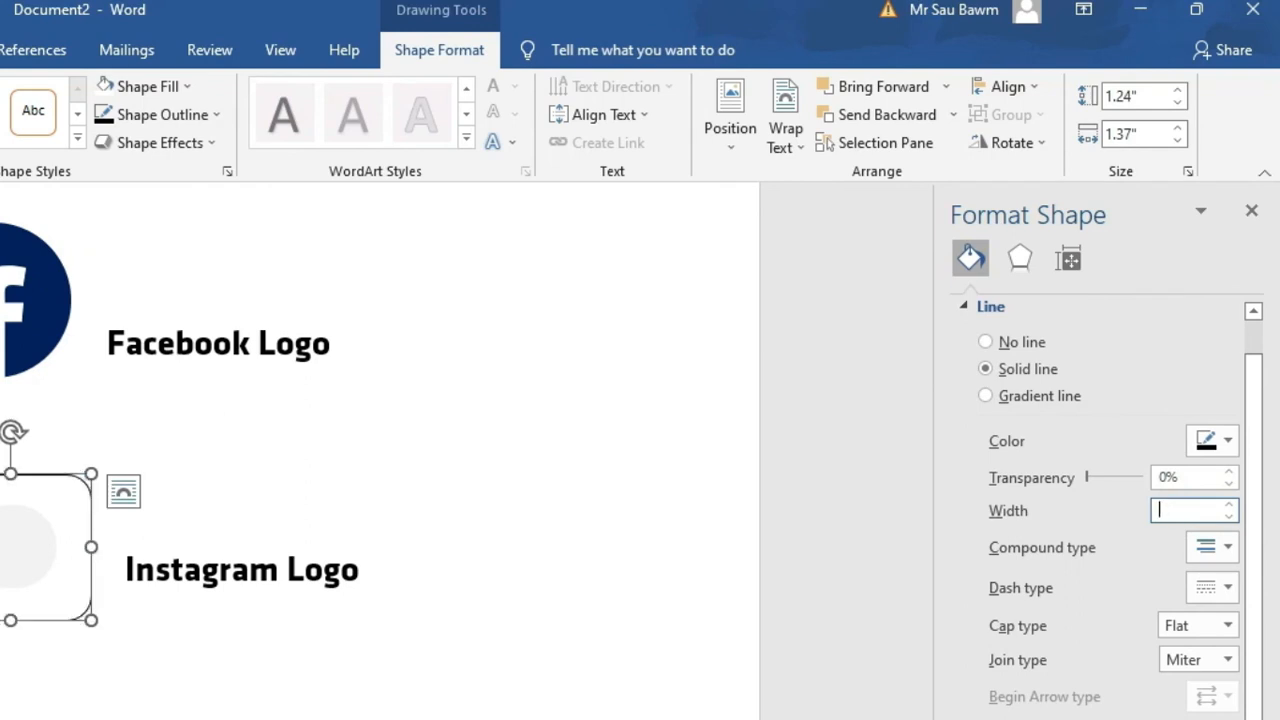
{"action": "type", "text": "8"}
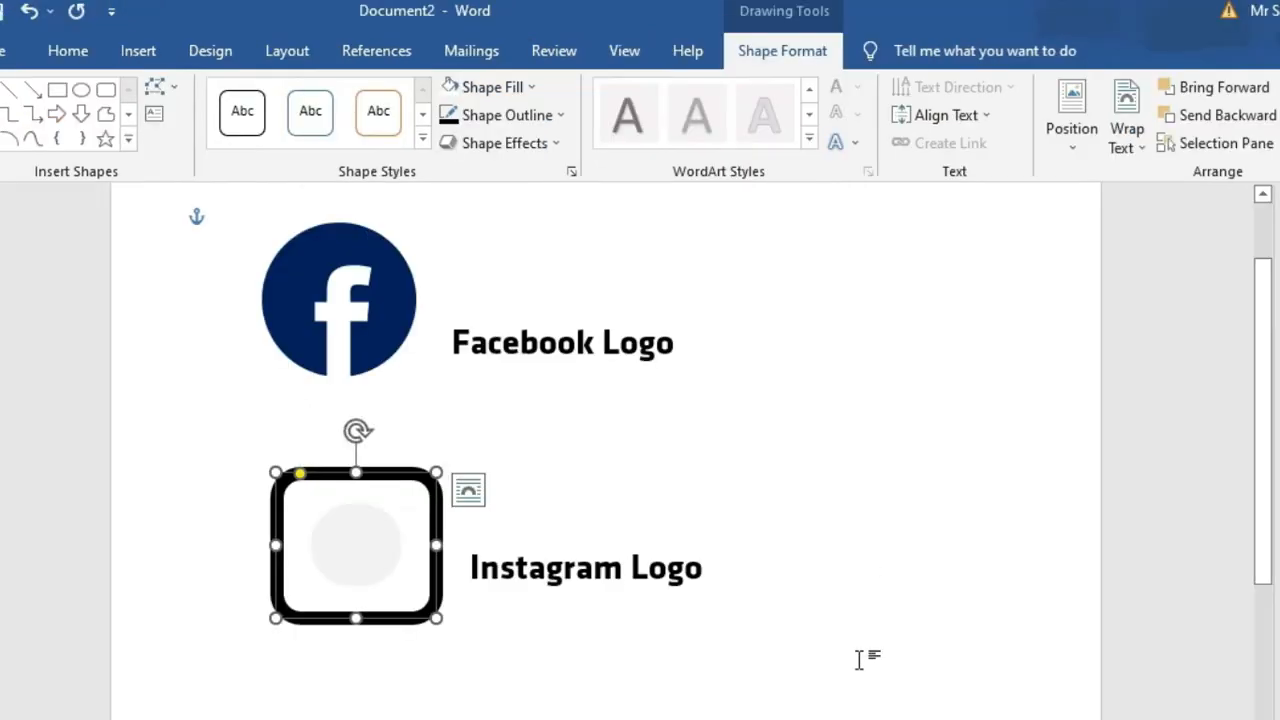
{"action": "left_click", "coordinate": [509, 666]}
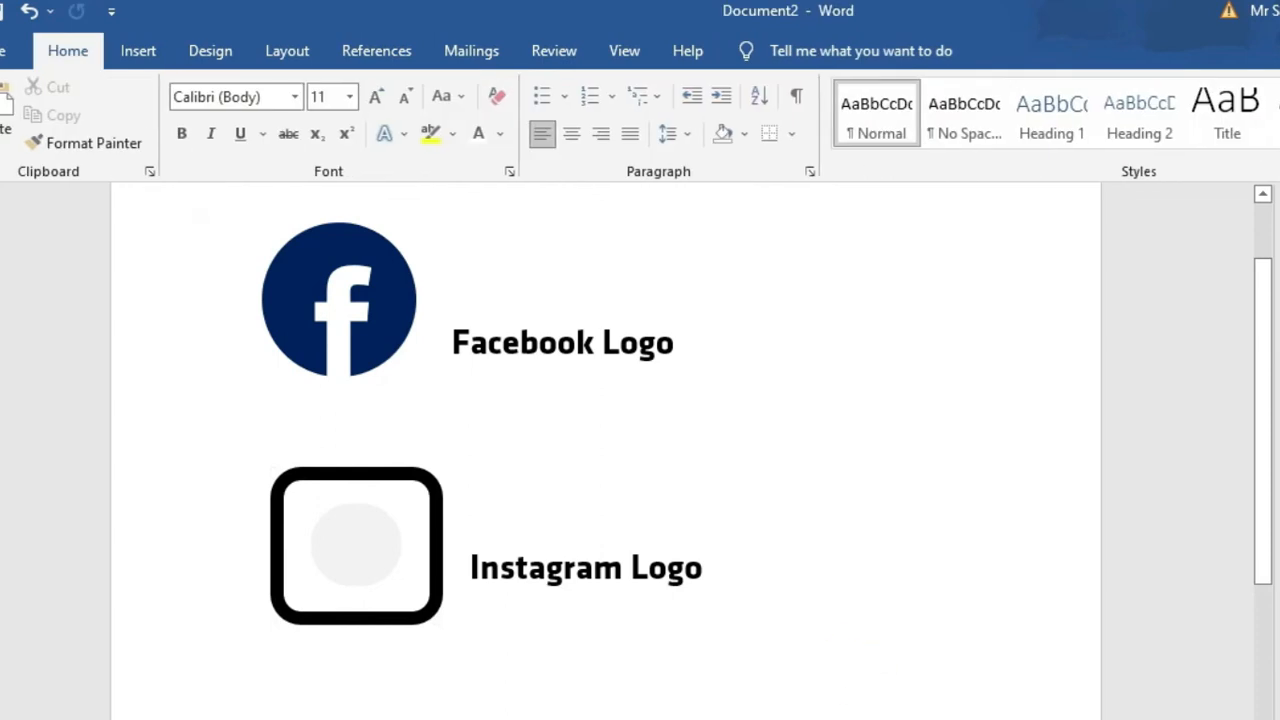
Step: Fill the light gray circle at the center of the rounded square with white
{"action": "left_click", "coordinate": [361, 554]}
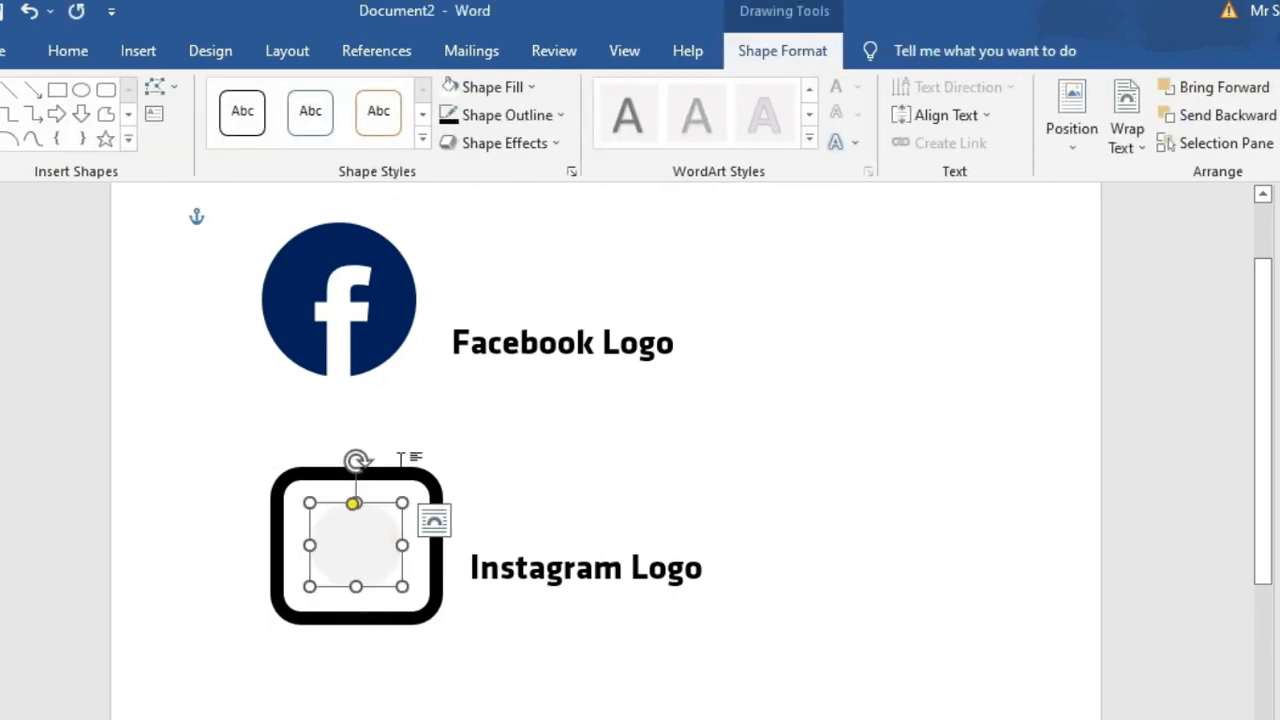
{"action": "left_click", "coordinate": [506, 115]}
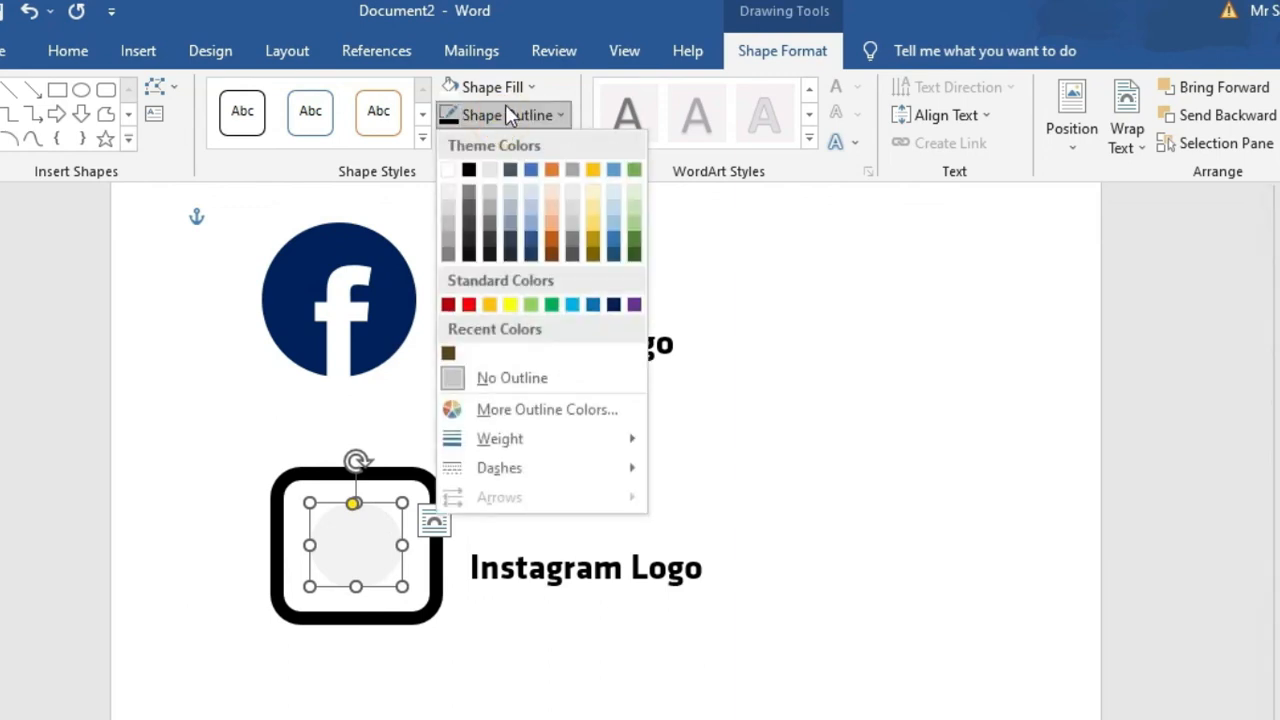
{"action": "left_click", "coordinate": [507, 112]}
{"action": "left_click", "coordinate": [500, 87]}
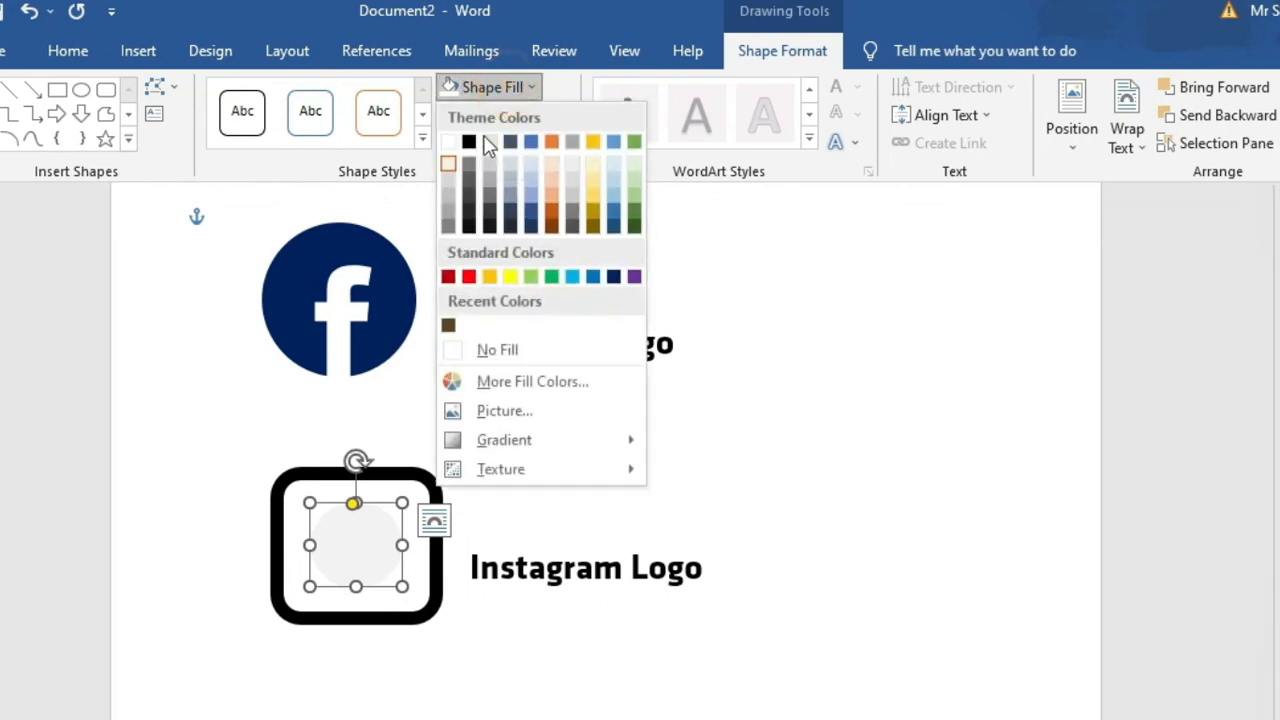
{"action": "left_click", "coordinate": [448, 142]}
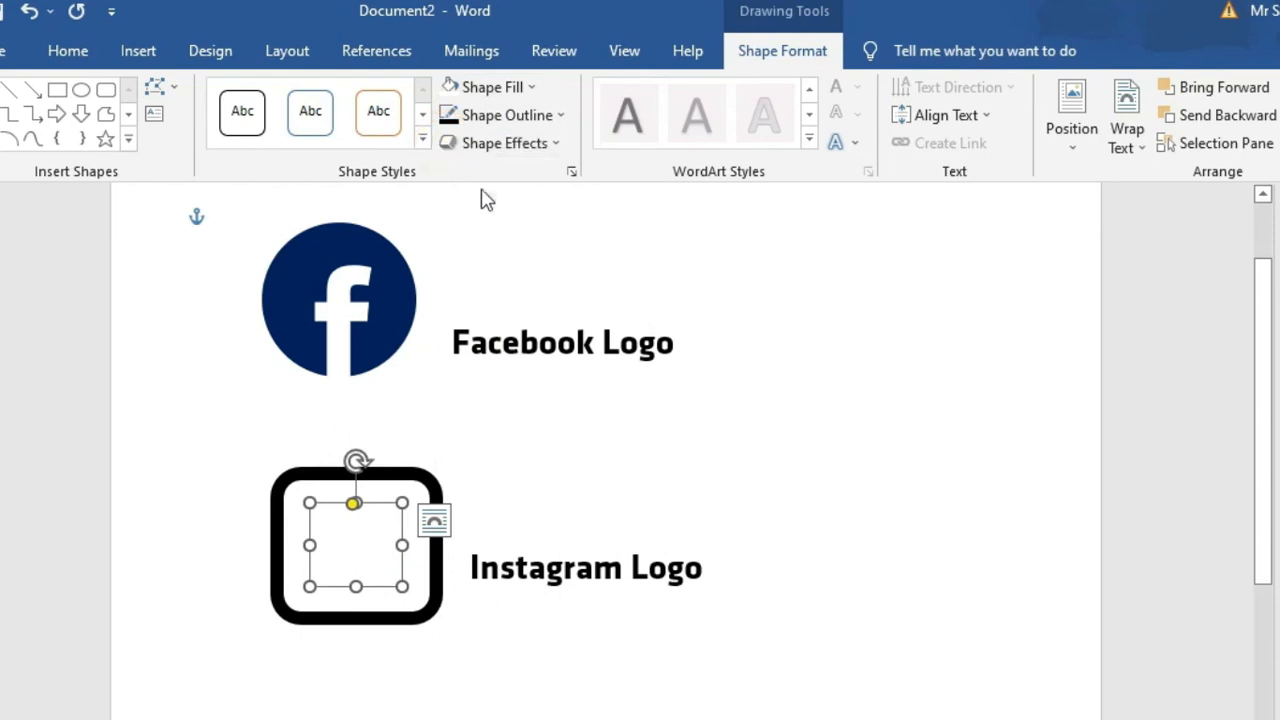
Step: Add a 6 pt outline to the central circle of the Instagram logo
{"action": "left_click", "coordinate": [509, 115]}
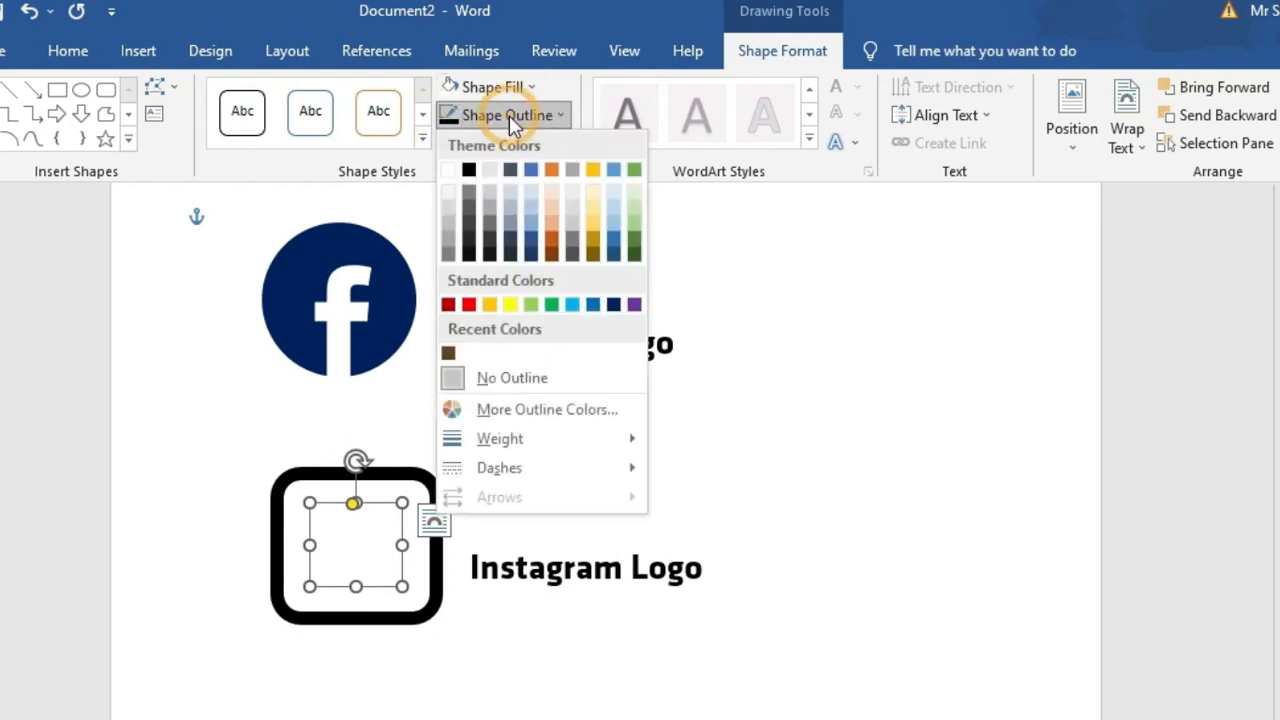
{"action": "mouse_move", "coordinate": [506, 438]}
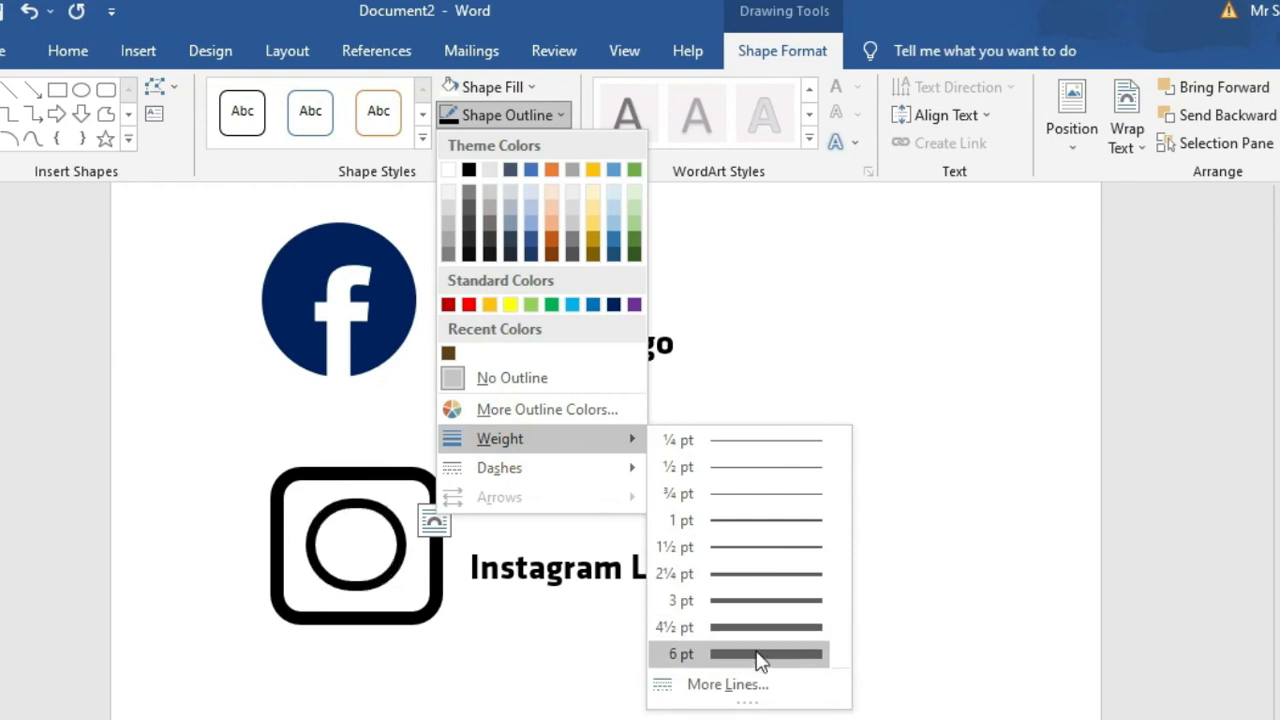
{"action": "left_click", "coordinate": [760, 655]}
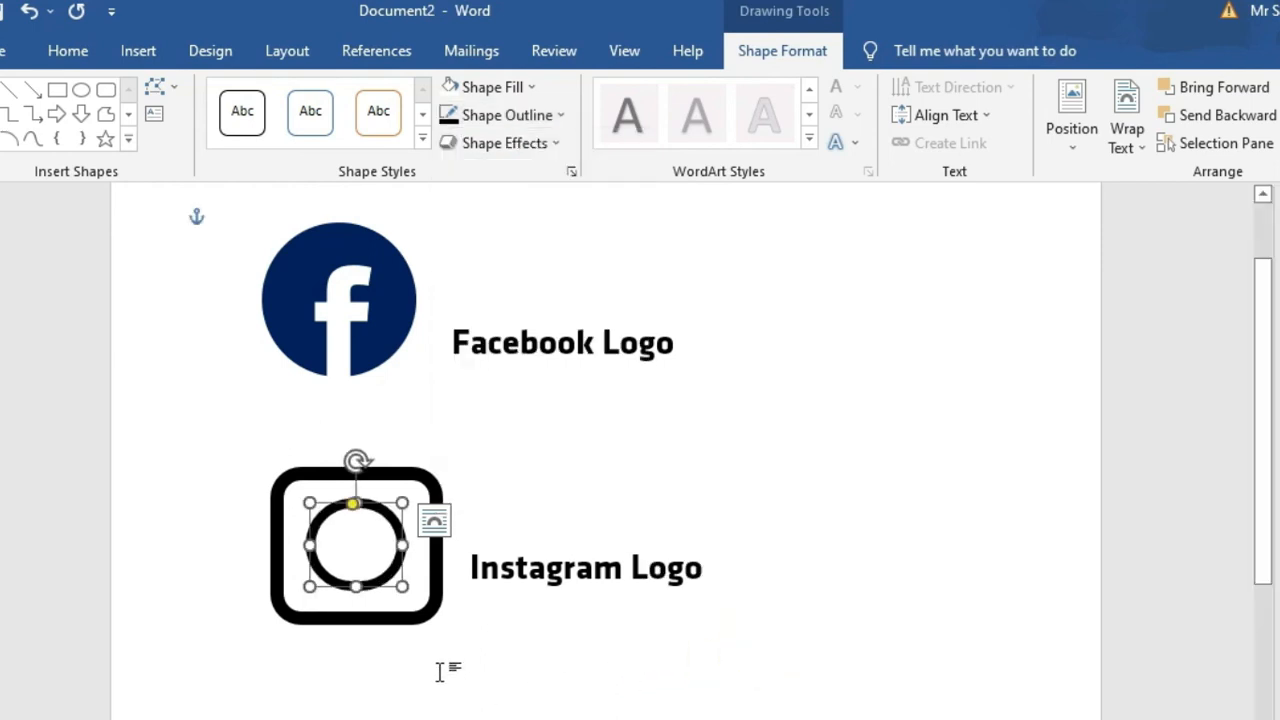
{"action": "left_click", "coordinate": [409, 700]}
Step: Fill the tiny circle in the upper-right corner of the rounded square with black
{"action": "left_click", "coordinate": [413, 503]}
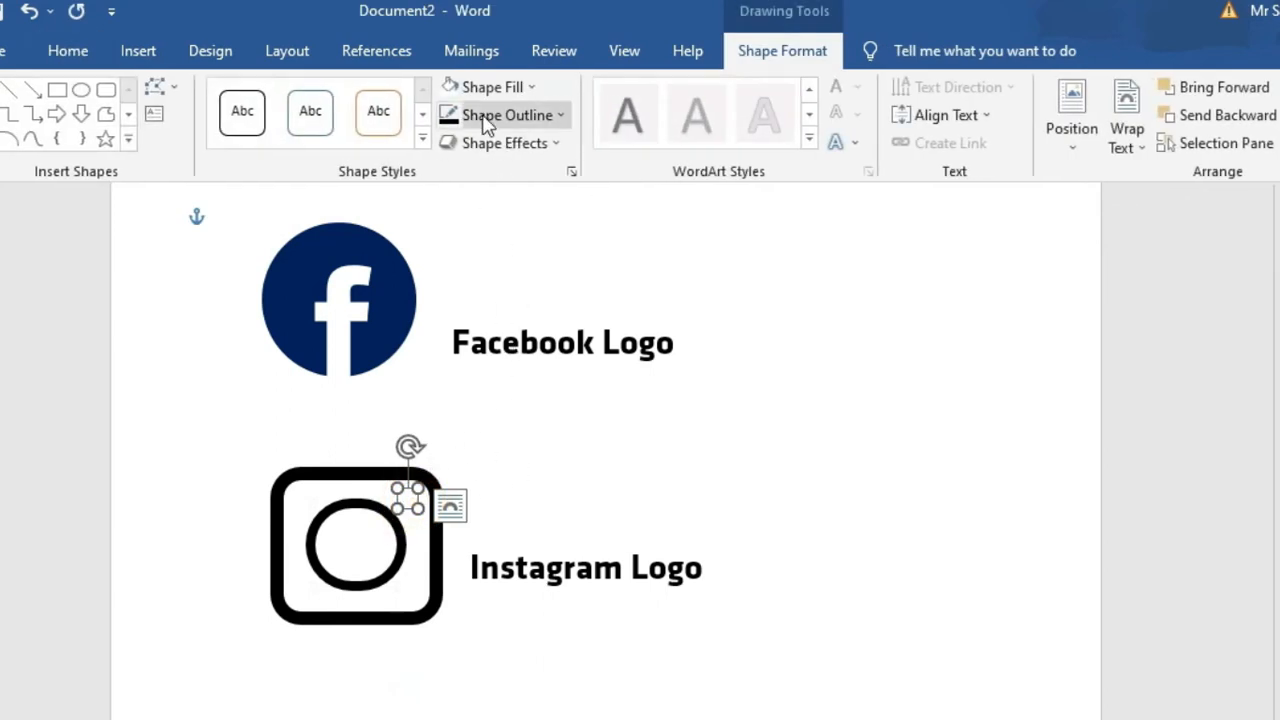
{"action": "left_click", "coordinate": [485, 112]}
{"action": "left_click", "coordinate": [486, 114]}
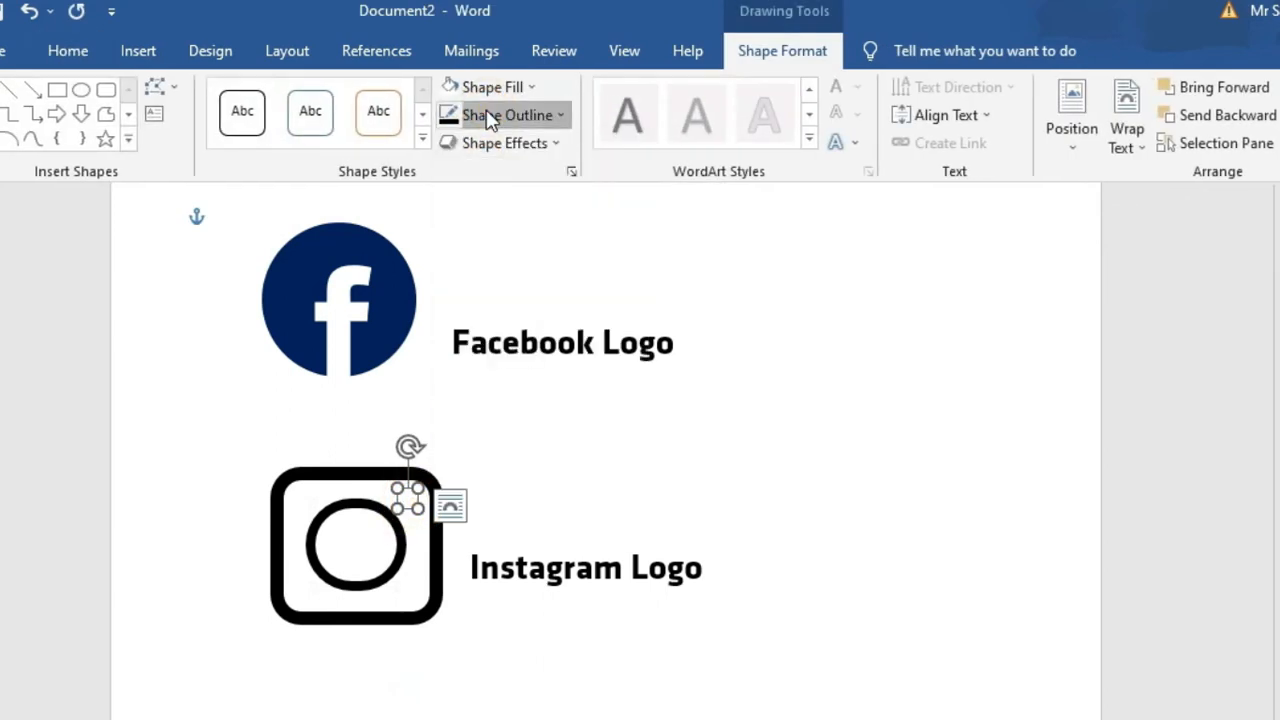
{"action": "left_click", "coordinate": [492, 90]}
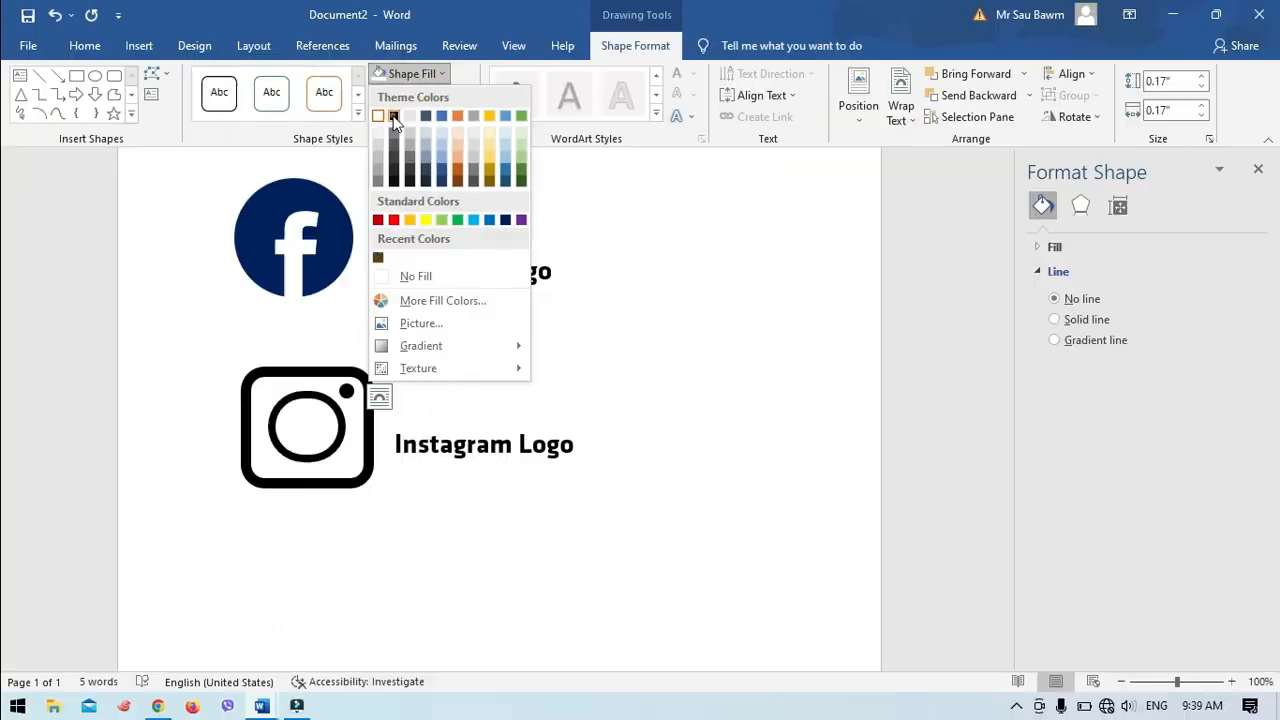
{"action": "left_click", "coordinate": [469, 143]}
{"action": "left_click", "coordinate": [799, 499]}
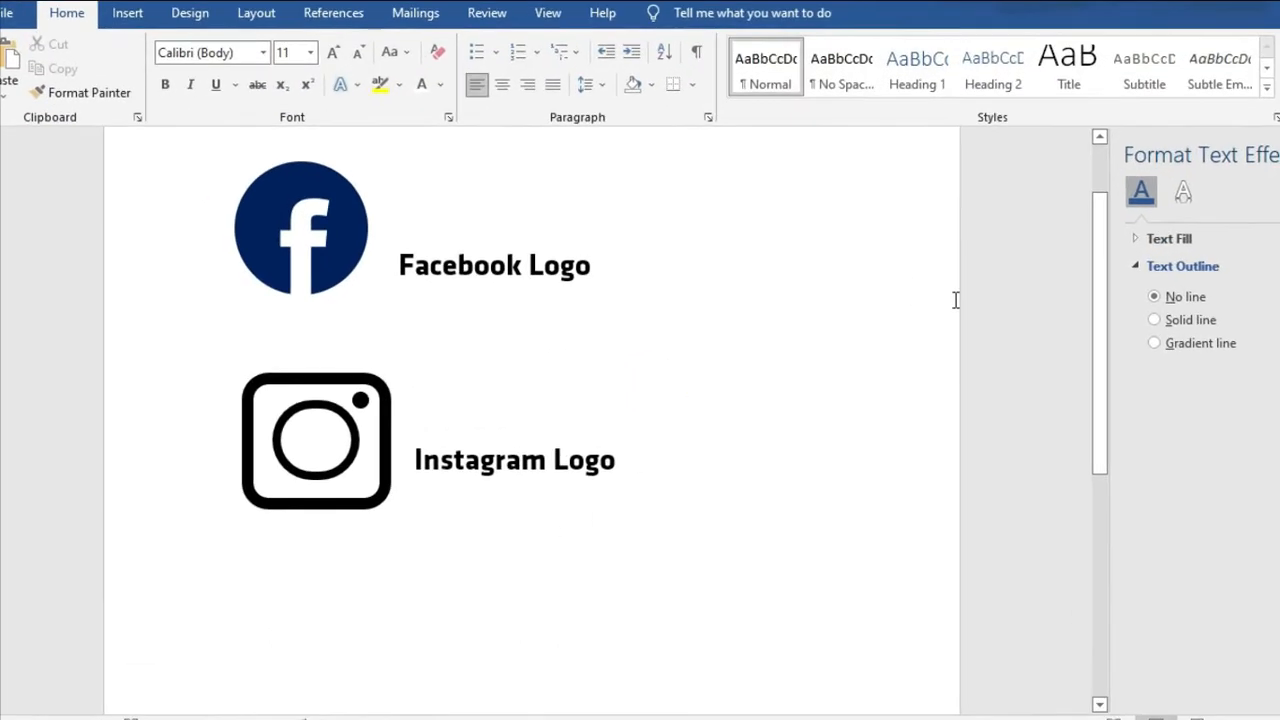